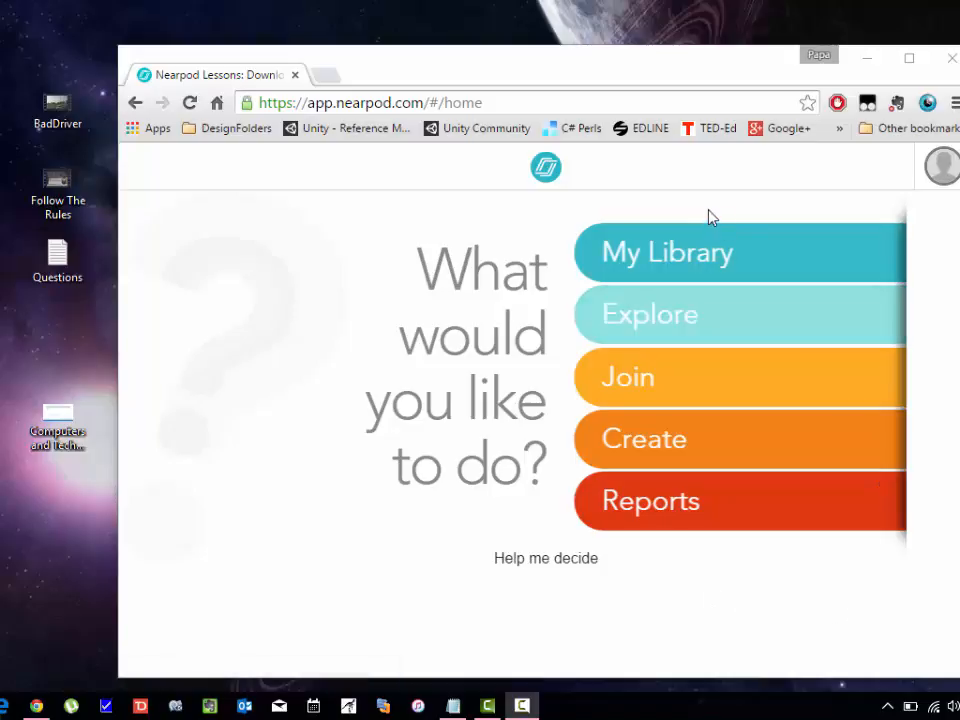
In My Library, delete the empty 'Untitled Presentation' card and confirm with Yes.
{"action": "left_click", "coordinate": [648, 254]}
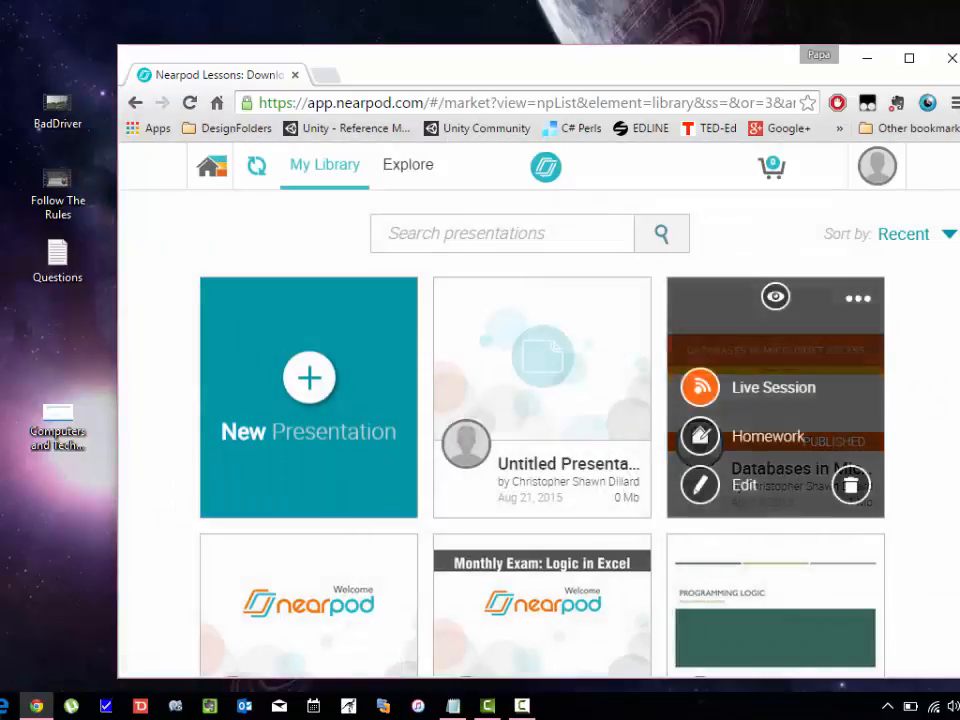
{"action": "scroll", "coordinate": [540, 450], "scroll_direction": "down", "scroll_amount": 6}
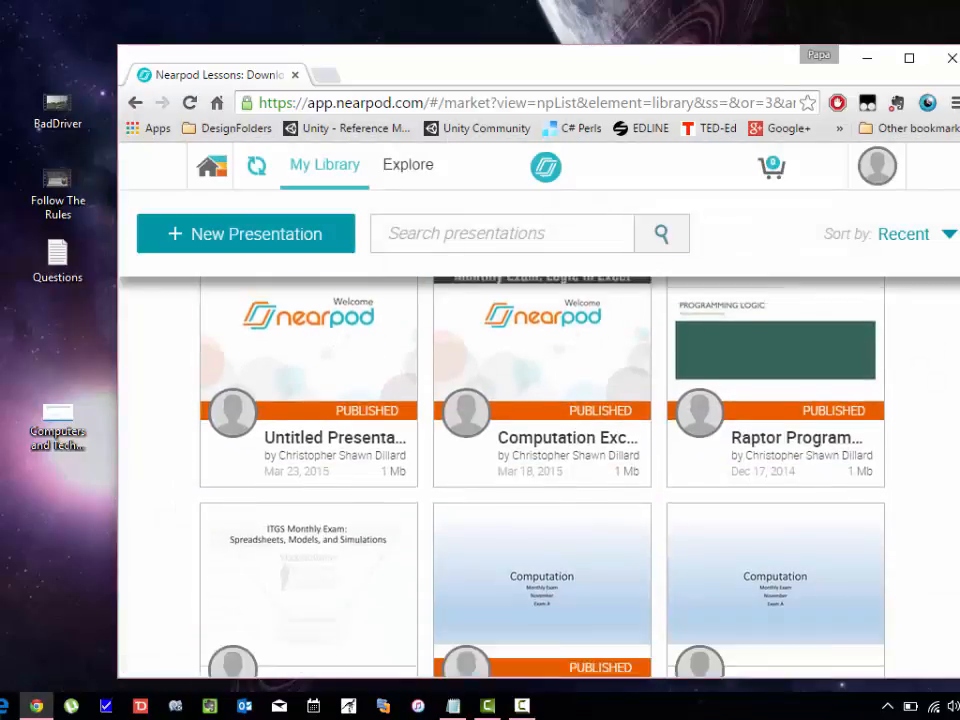
{"action": "scroll", "coordinate": [958, 315], "scroll_direction": "up", "scroll_amount": 6}
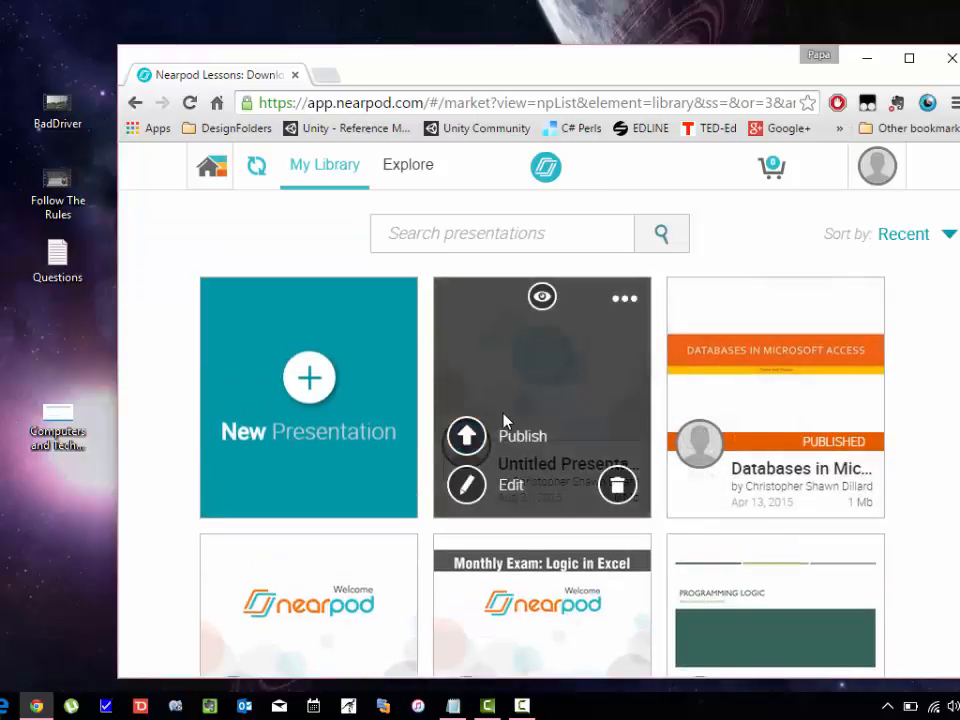
{"action": "left_click", "coordinate": [616, 487]}
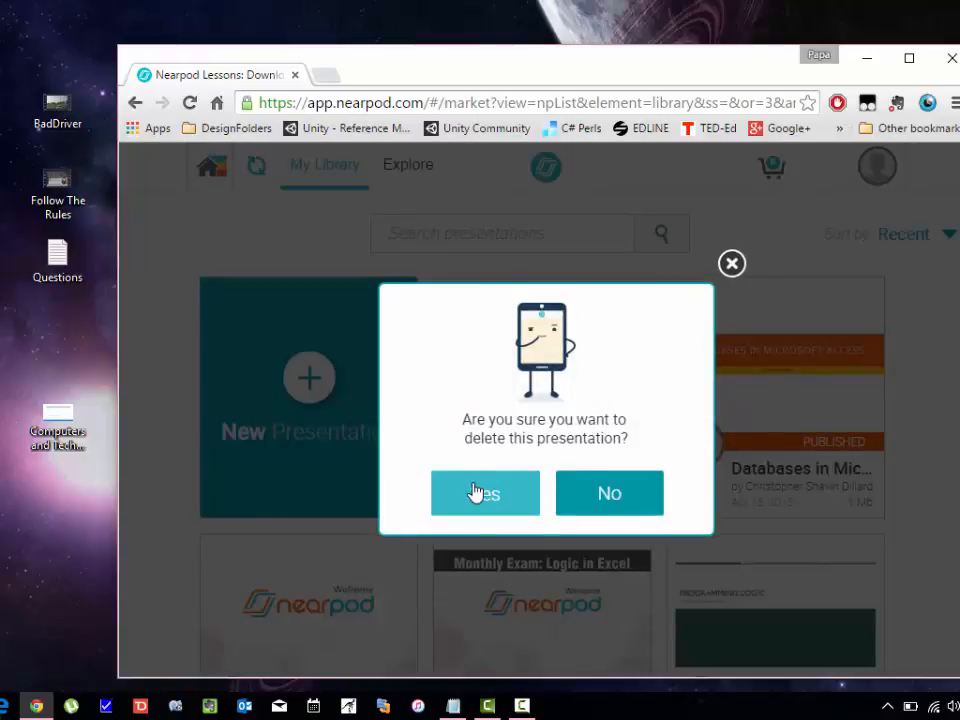
{"action": "left_click", "coordinate": [530, 490]}
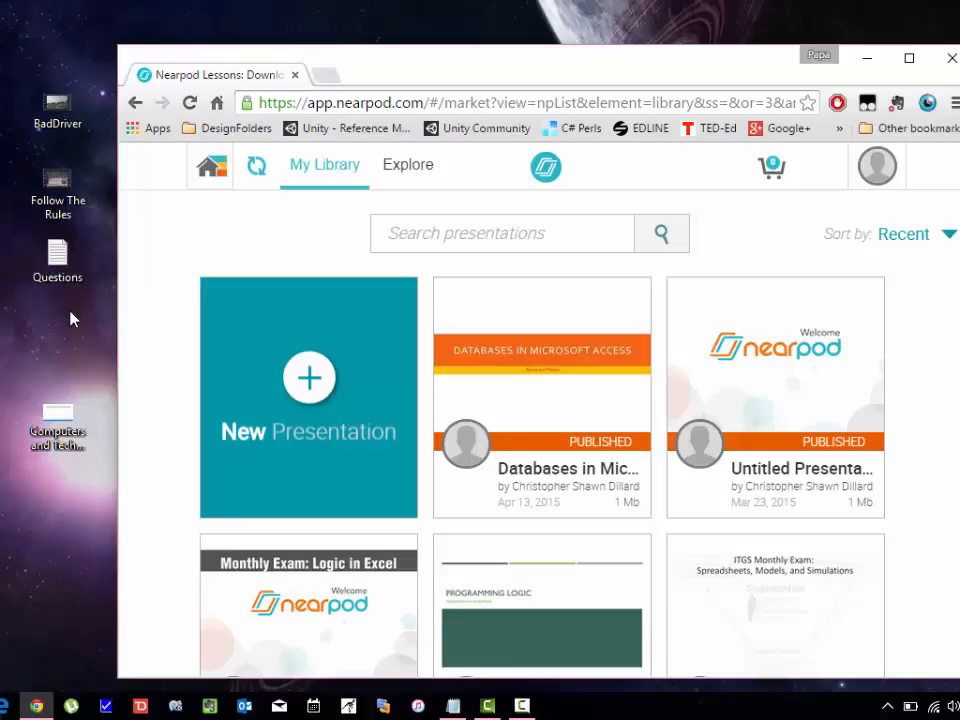
{"action": "left_click", "coordinate": [55, 427]}
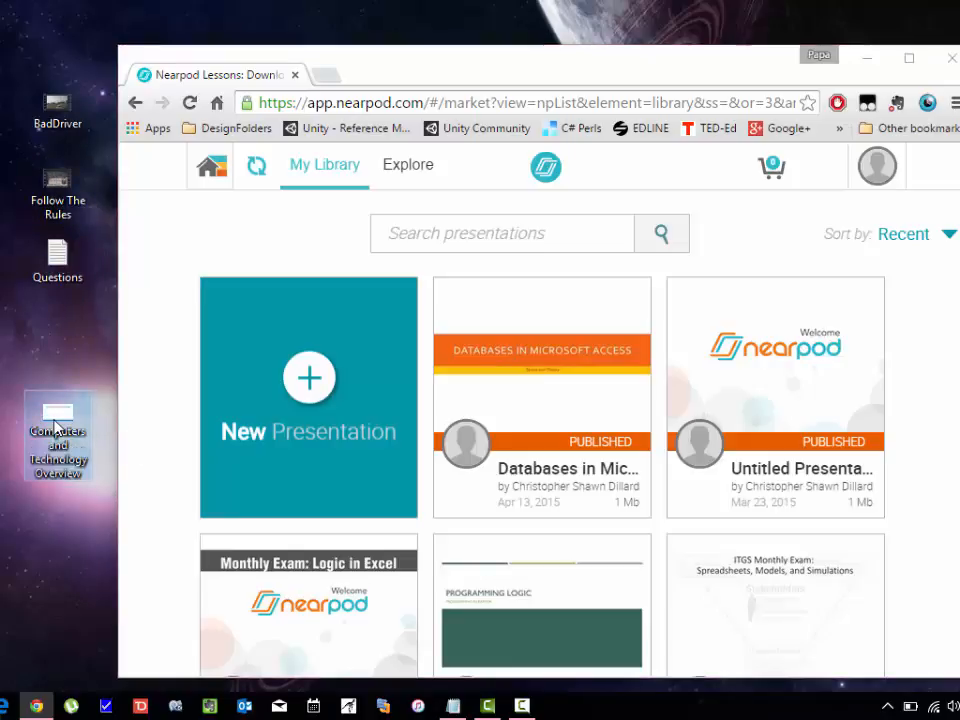
{"action": "double_click", "coordinate": [55, 427]}
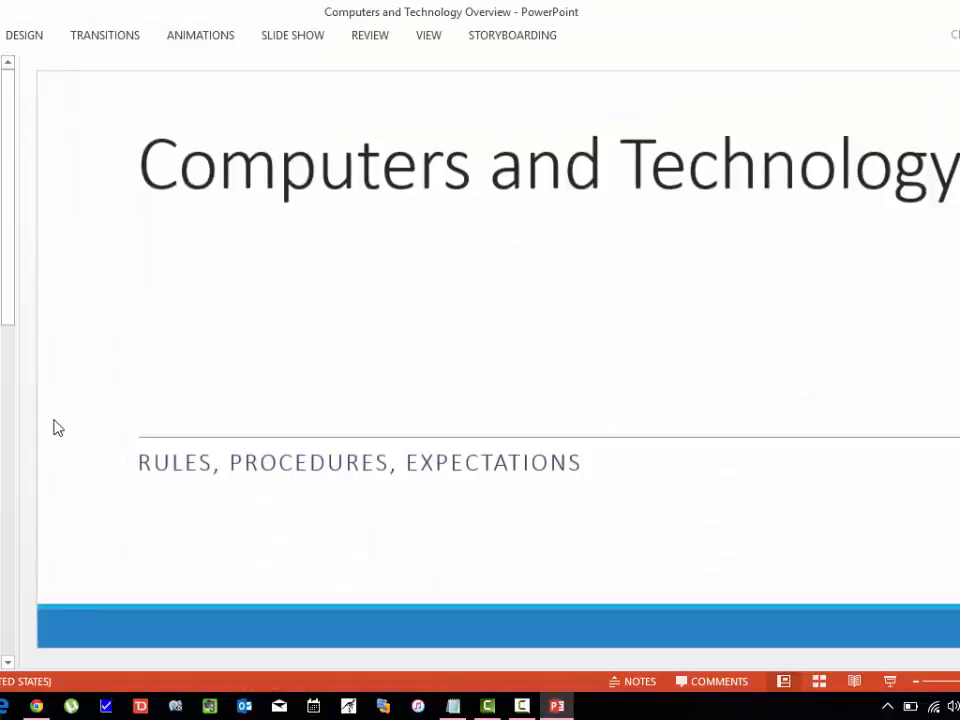
{"action": "key", "text": "Page_Down"}
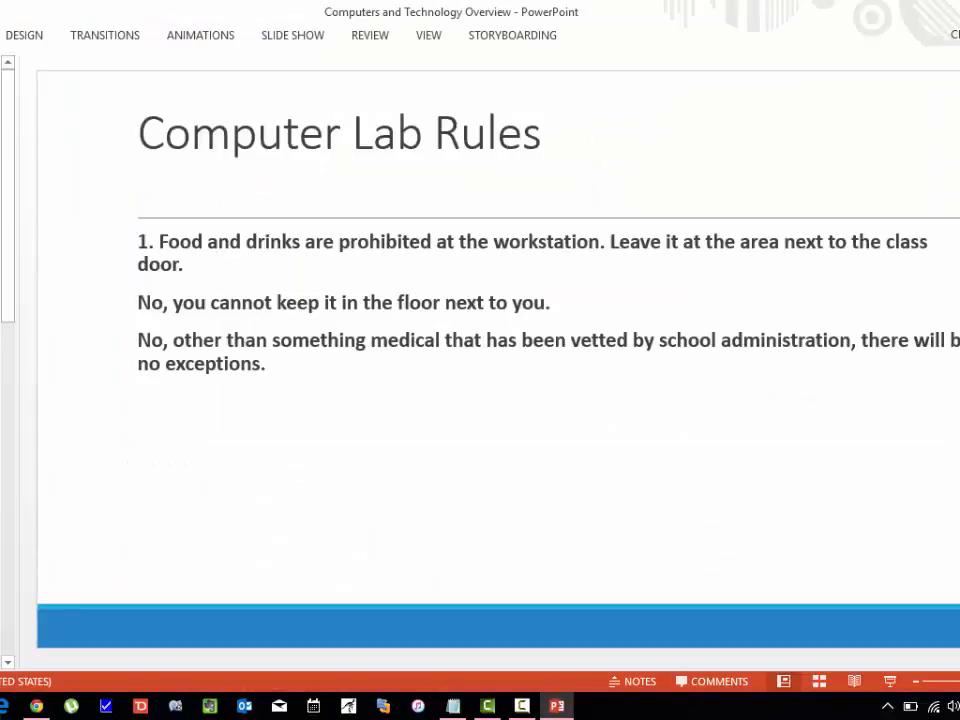
{"action": "key", "text": "Page_Down"}
{"action": "key", "text": "Home"}
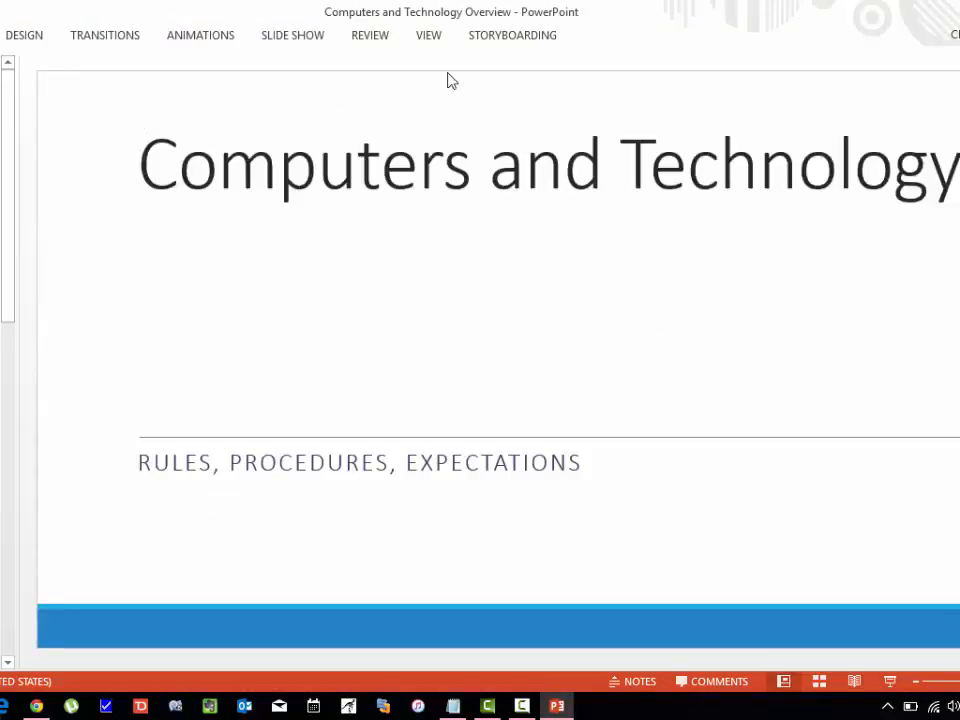
{"action": "key", "text": "alt+F4"}
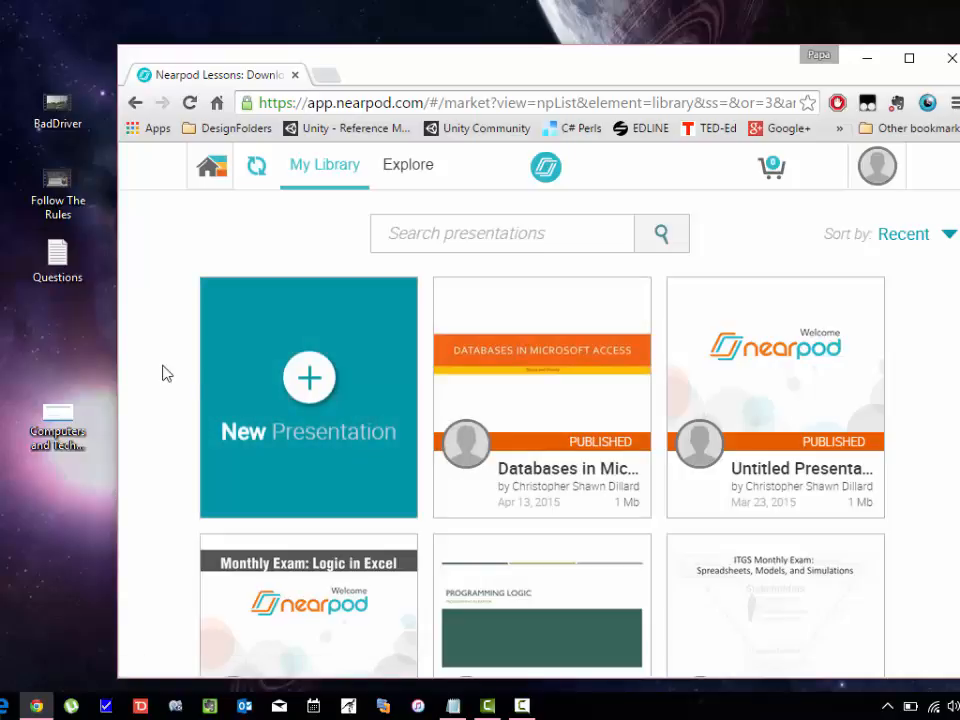
Create a new blank presentation and open Add Content for its first slide.
{"action": "left_click", "coordinate": [313, 390]}
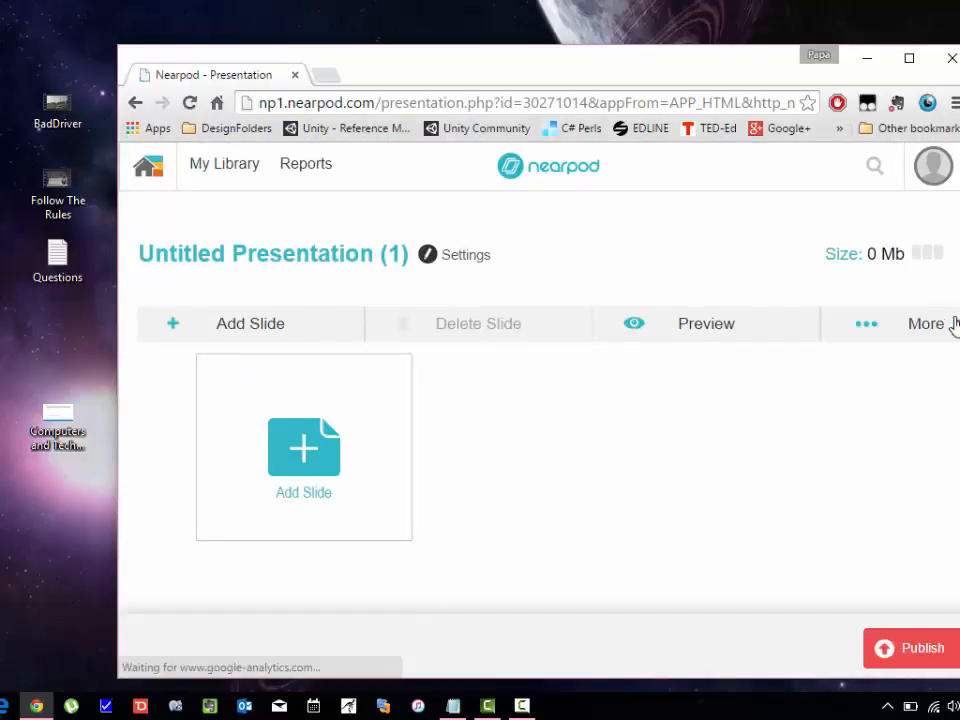
{"action": "left_click", "coordinate": [302, 446]}
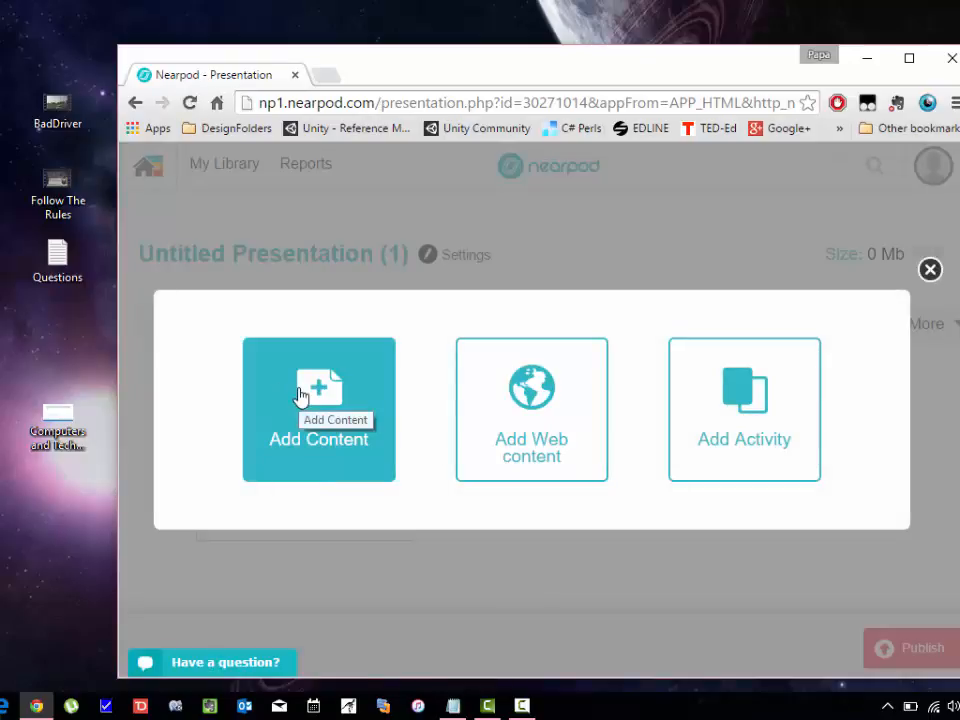
{"action": "left_click", "coordinate": [360, 418]}
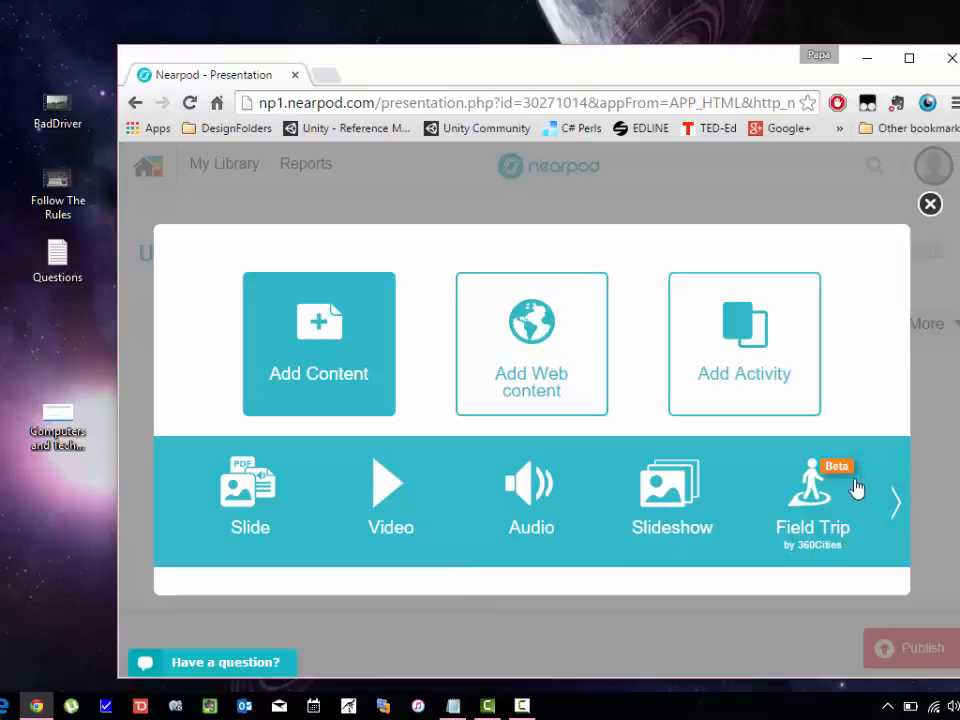
{"action": "left_click", "coordinate": [897, 508]}
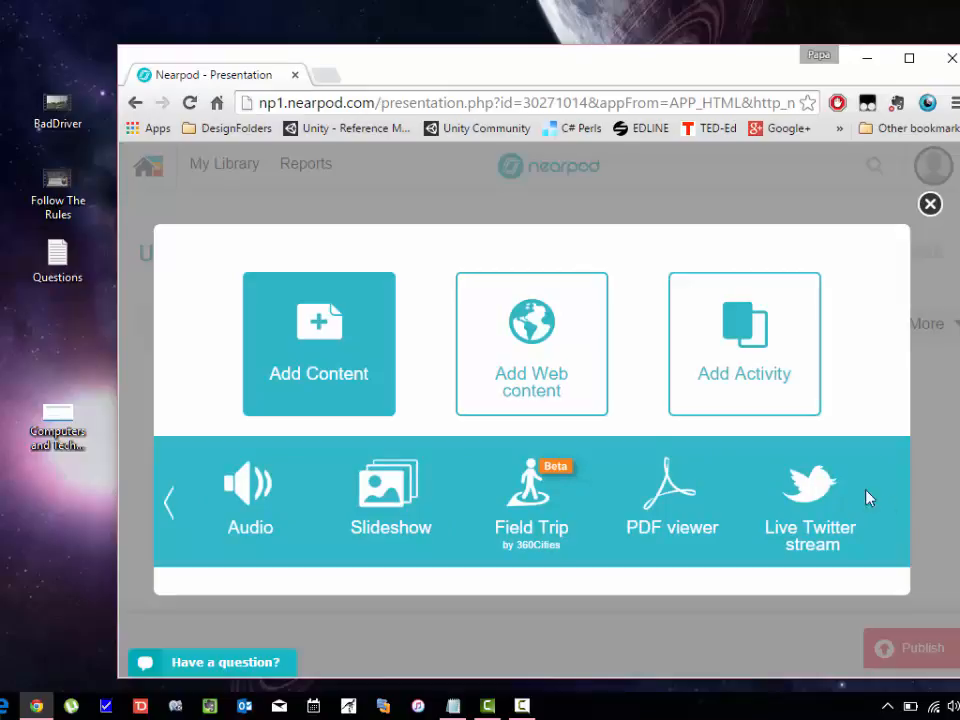
{"action": "left_click", "coordinate": [167, 501]}
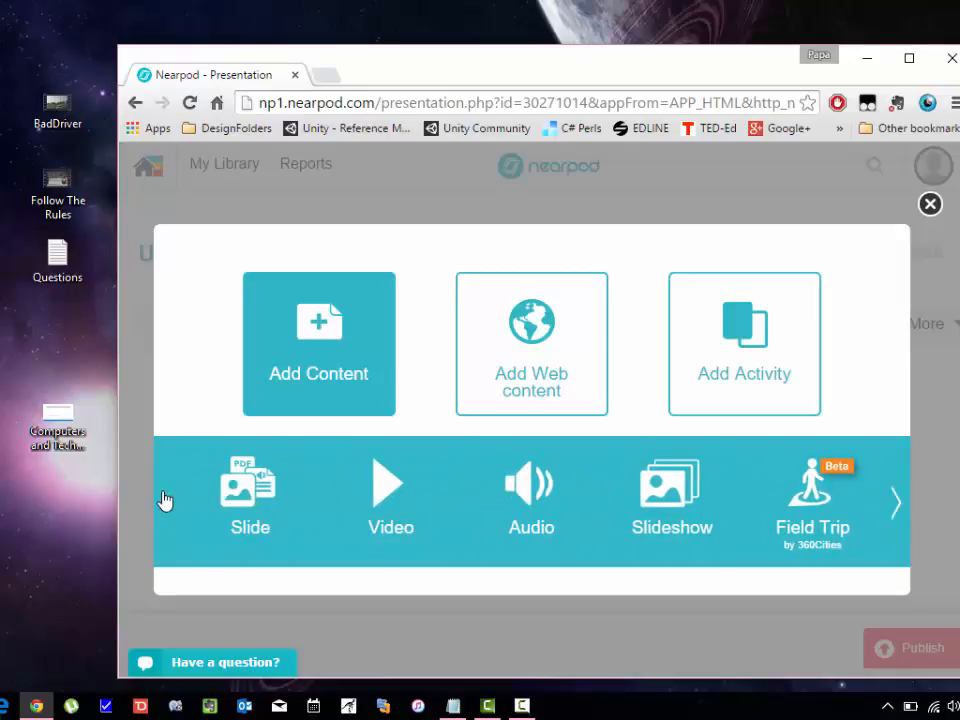
{"action": "left_click", "coordinate": [524, 360]}
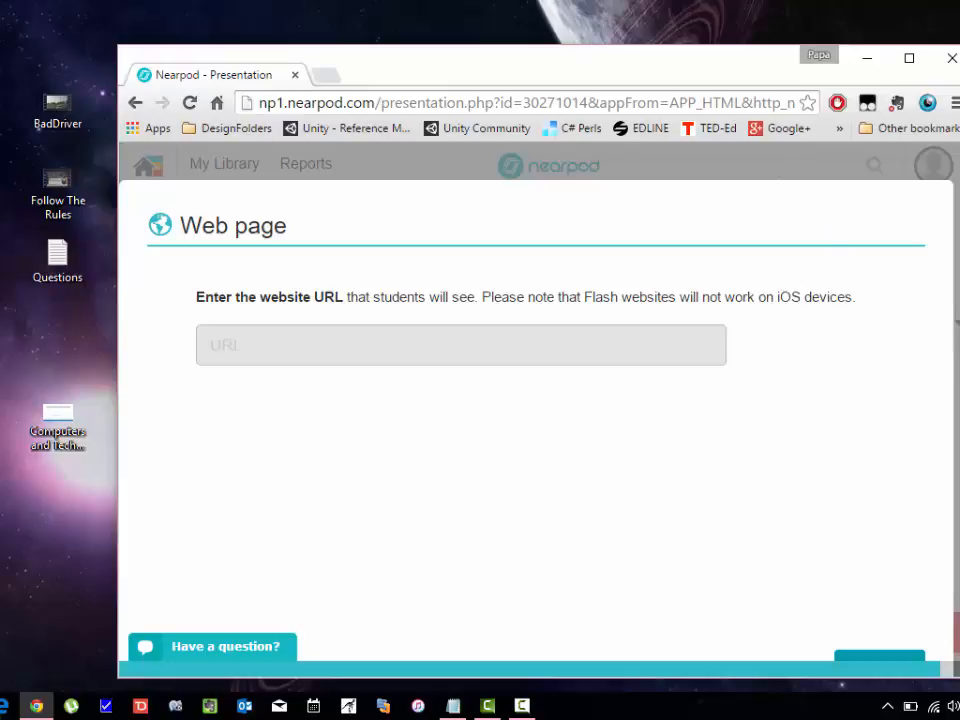
{"action": "scroll", "coordinate": [881, 384], "scroll_direction": "down", "scroll_amount": 5}
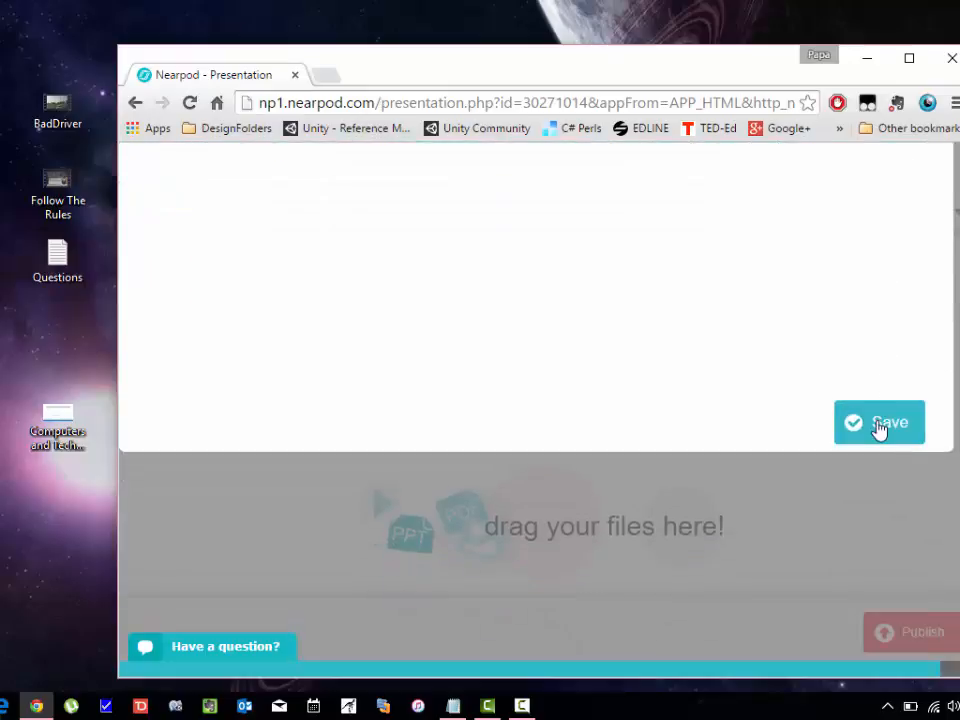
{"action": "left_click", "coordinate": [878, 424]}
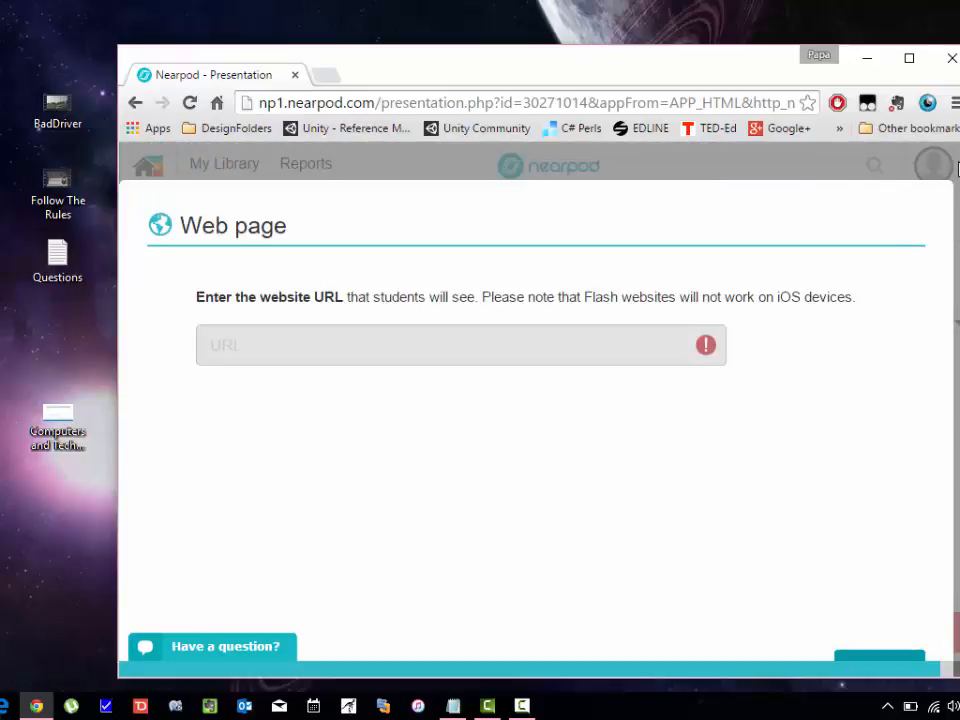
{"action": "left_click", "coordinate": [957, 173]}
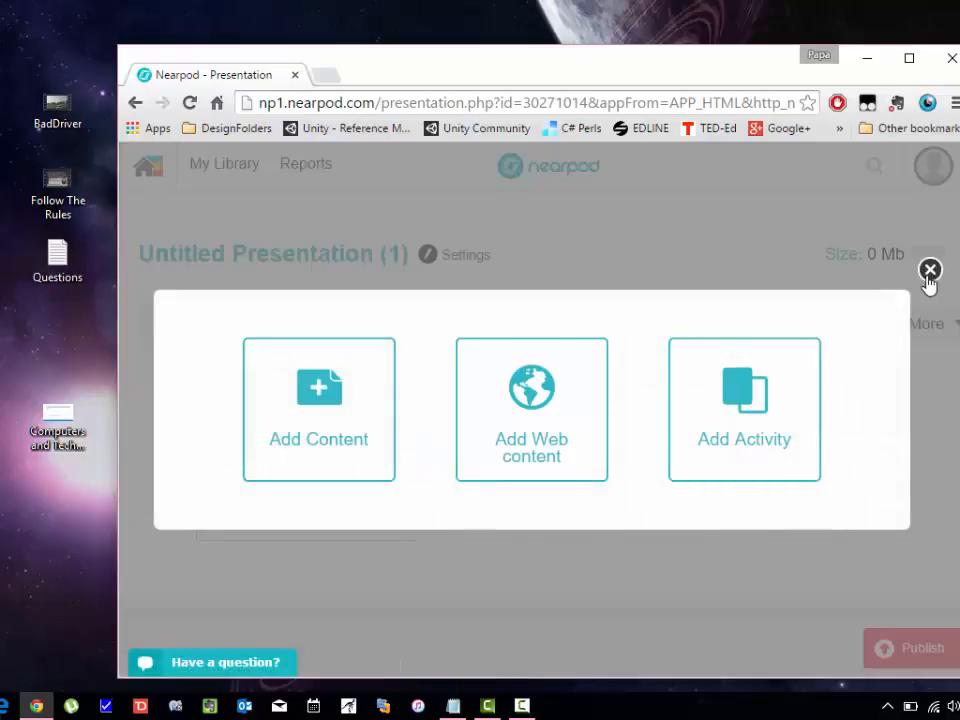
Browse the activity types in the add-slide chooser, then close the chooser.
{"action": "left_click", "coordinate": [740, 423]}
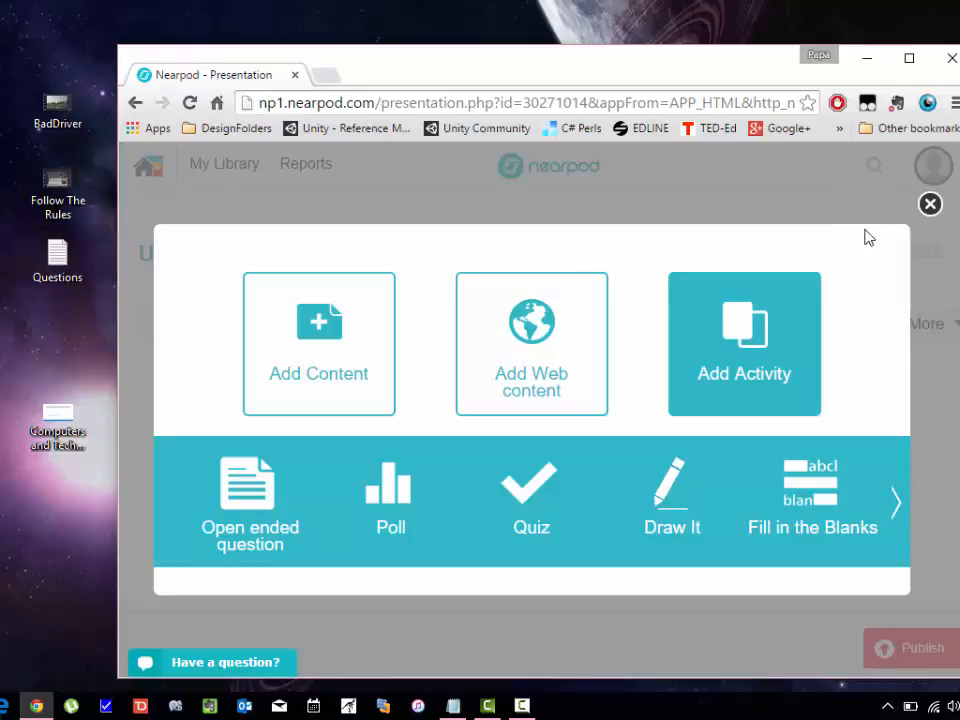
{"action": "left_click", "coordinate": [898, 505]}
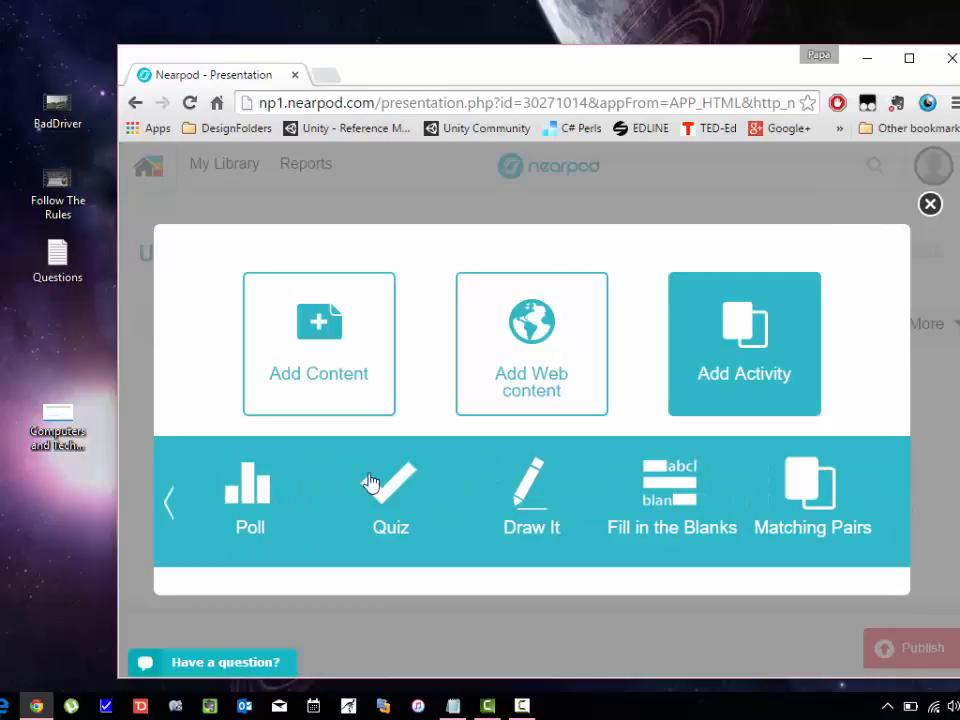
{"action": "left_click", "coordinate": [170, 503]}
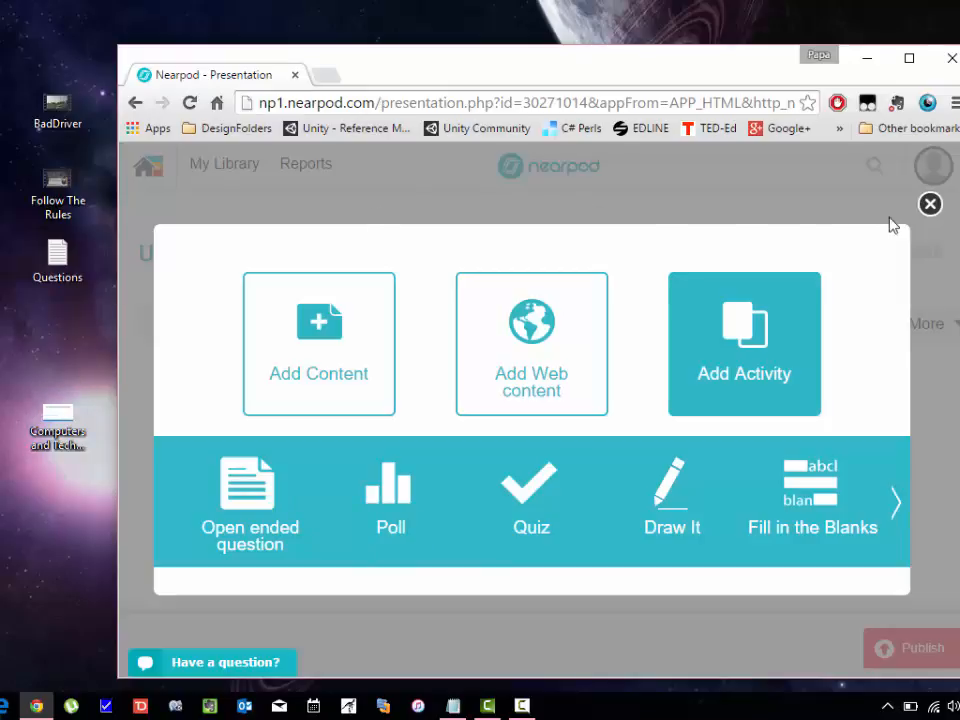
{"action": "left_click", "coordinate": [932, 207]}
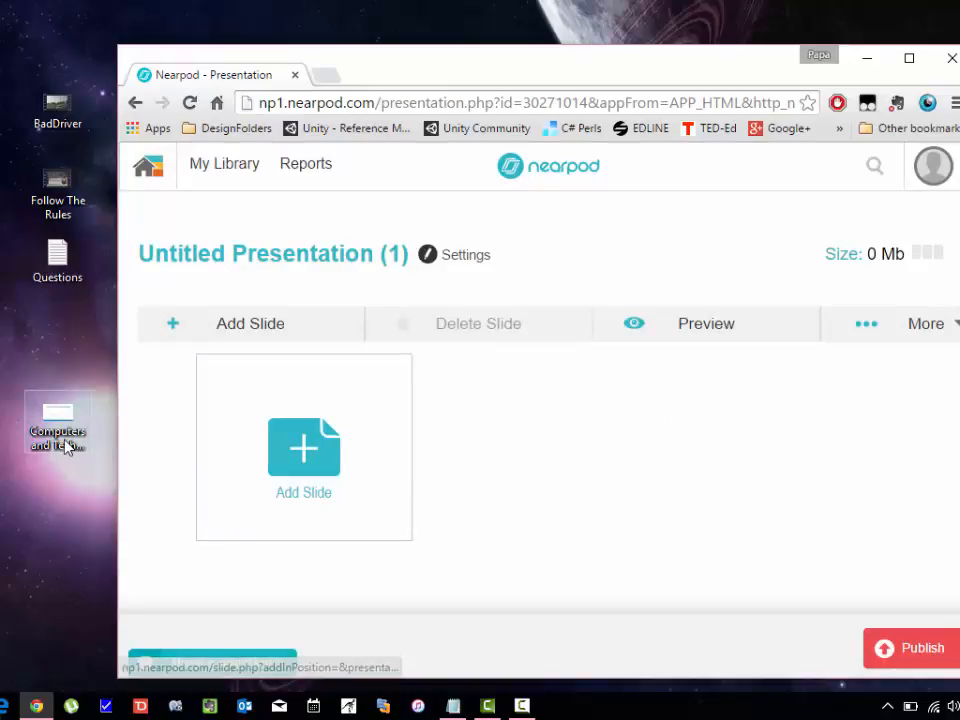
Drag Computers and Technology Overview.pptx from the desktop into the editor and confirm the import.
{"action": "left_click", "coordinate": [46, 415]}
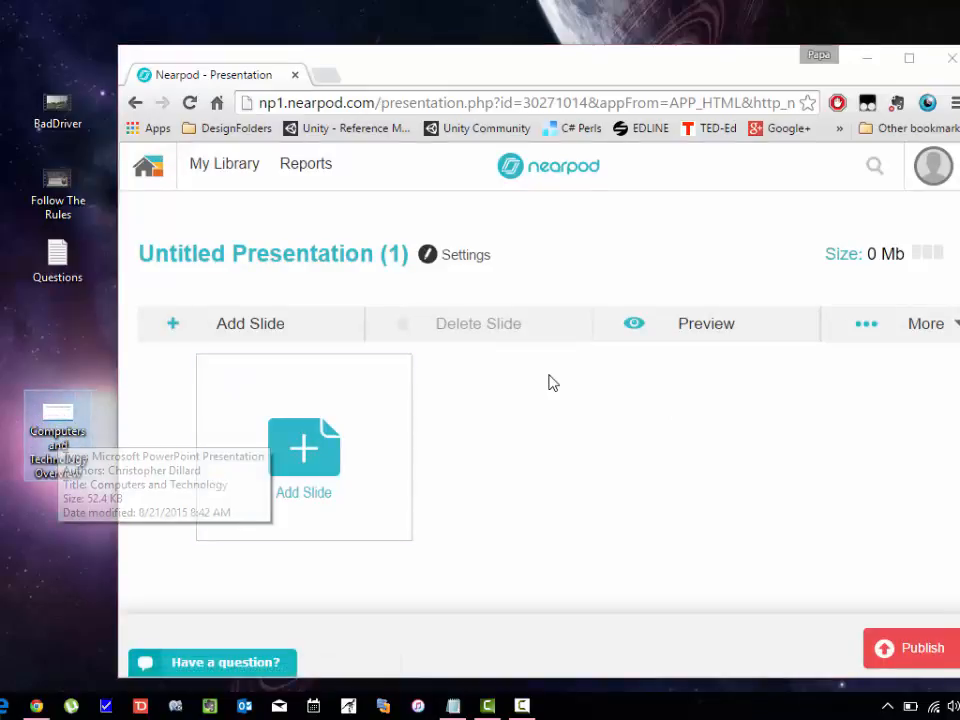
{"action": "left_click_drag", "start_coordinate": [959, 300], "coordinate": [959, 415]}
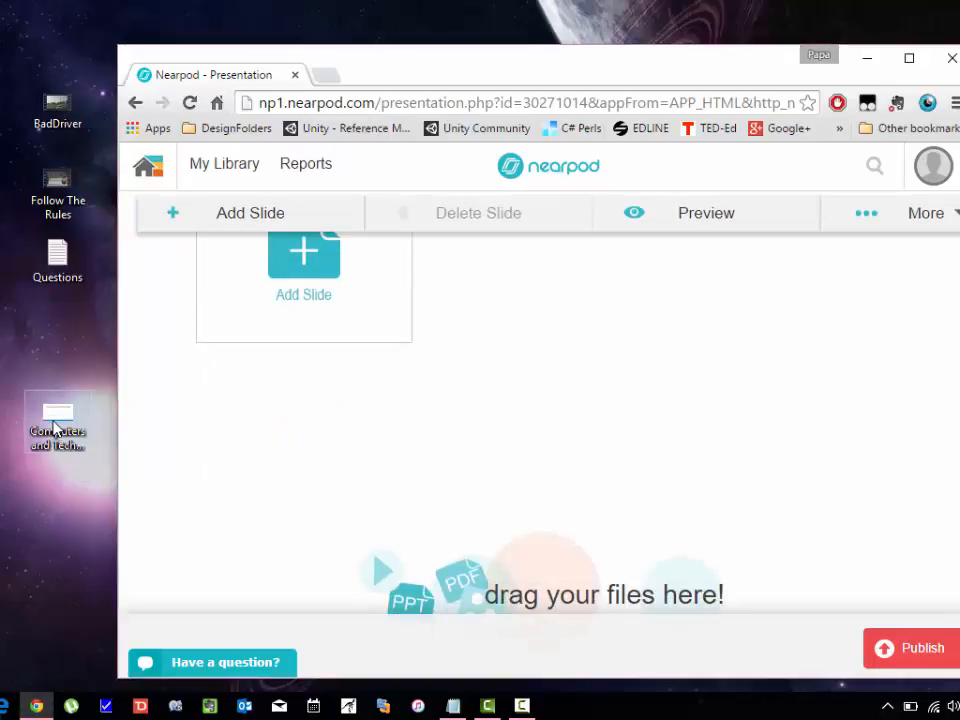
{"action": "left_click", "coordinate": [55, 430]}
{"action": "left_click_drag", "start_coordinate": [87, 394], "coordinate": [500, 568]}
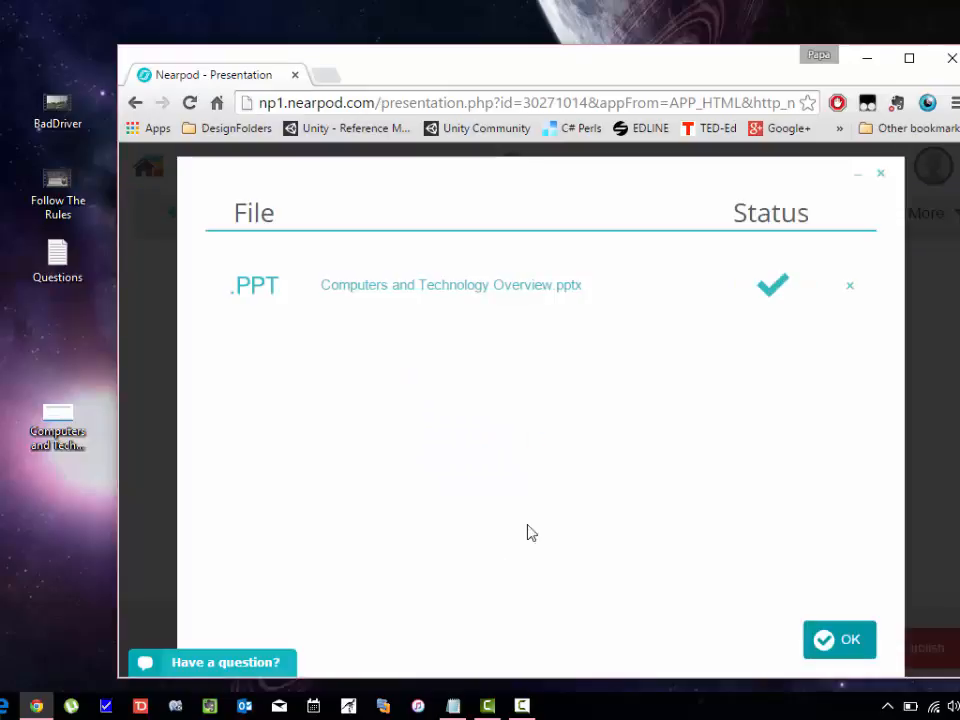
{"action": "left_click", "coordinate": [840, 640]}
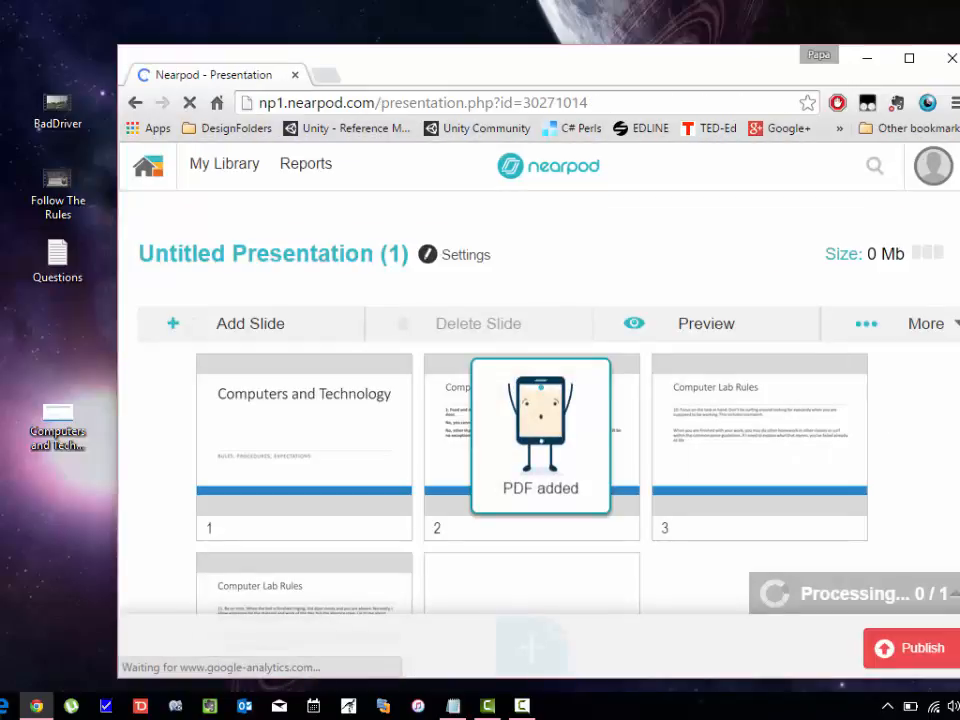
{"action": "scroll", "coordinate": [540, 430], "scroll_direction": "down", "scroll_amount": 1}
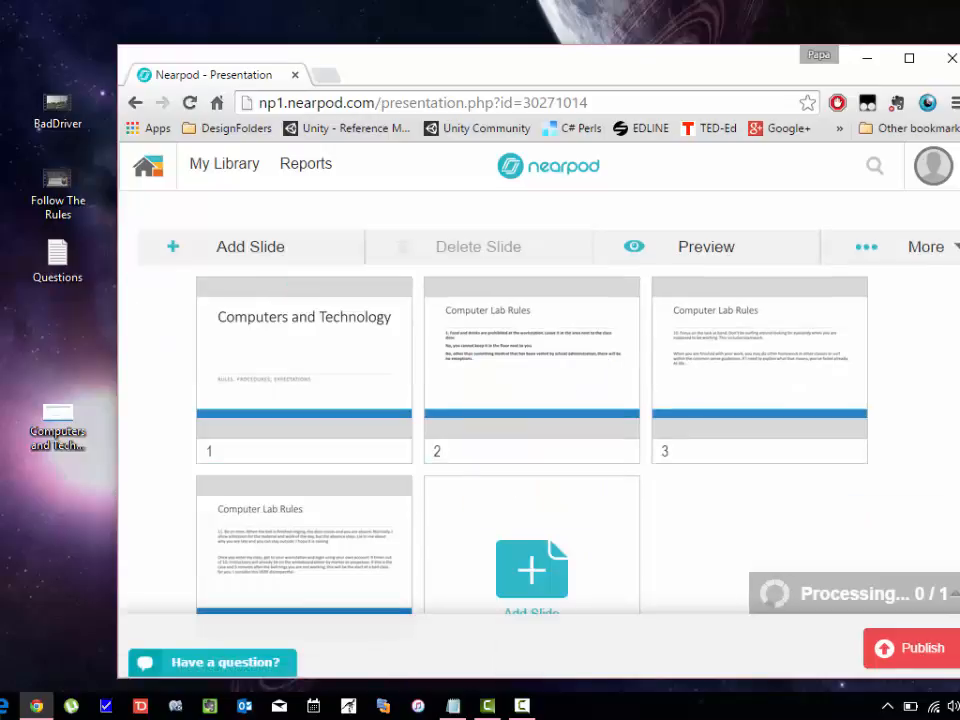
{"action": "scroll", "coordinate": [540, 430], "scroll_direction": "down", "scroll_amount": 2}
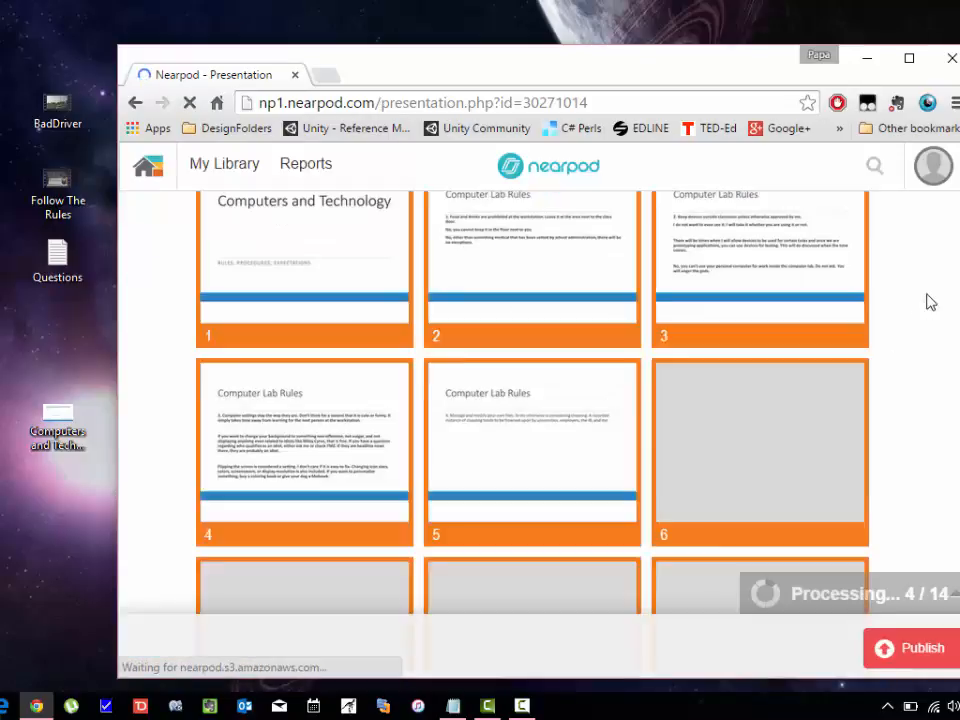
{"action": "scroll", "coordinate": [957, 318], "scroll_direction": "down", "scroll_amount": 4}
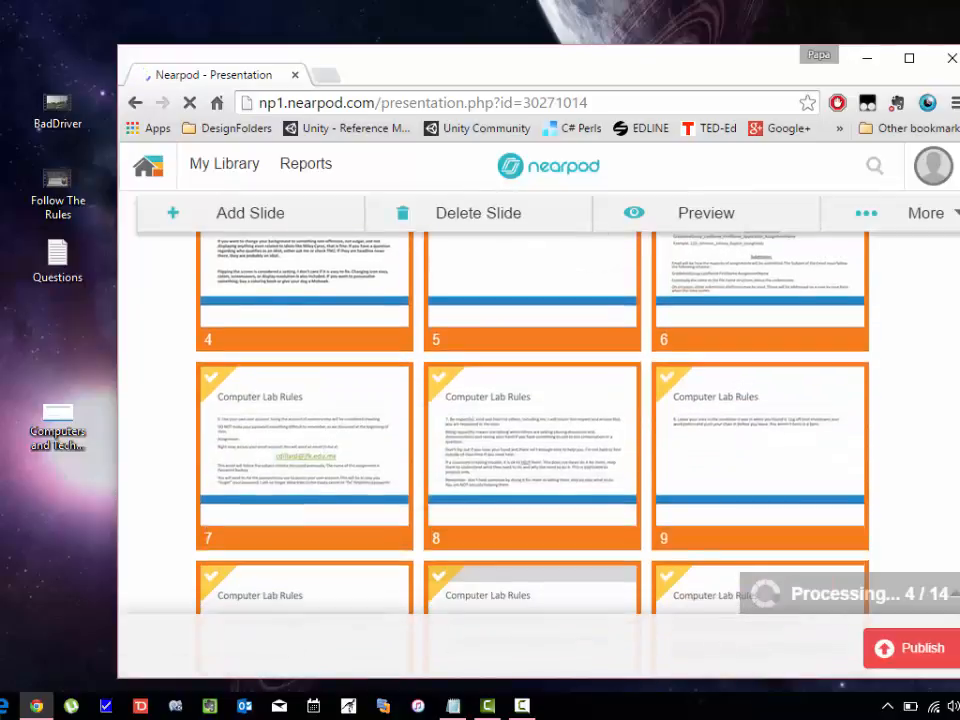
{"action": "left_click", "coordinate": [684, 321]}
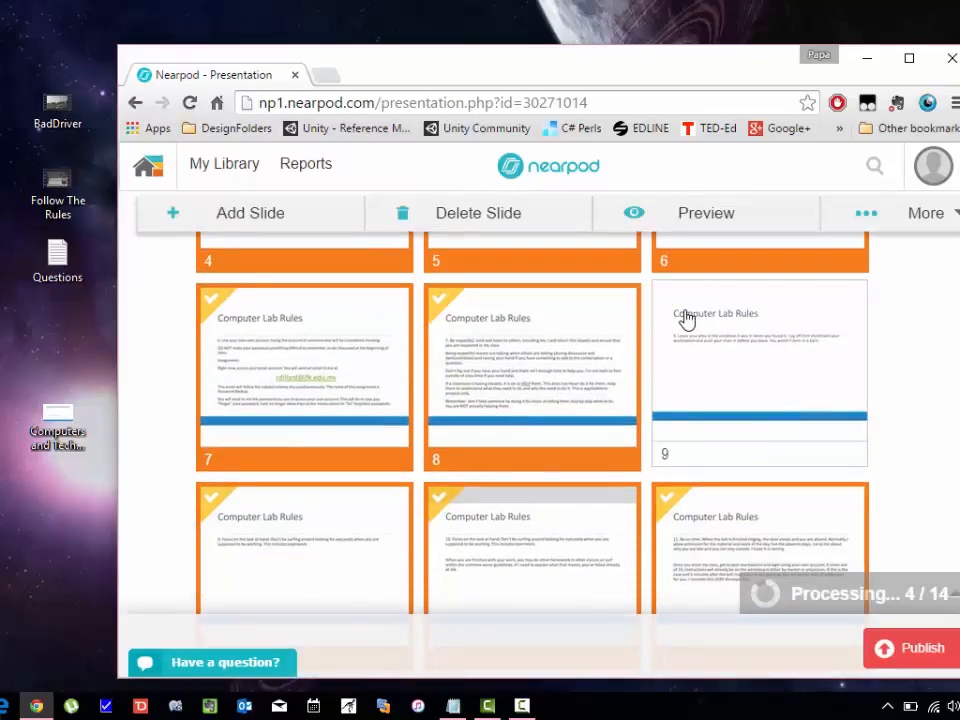
{"action": "left_click", "coordinate": [743, 345]}
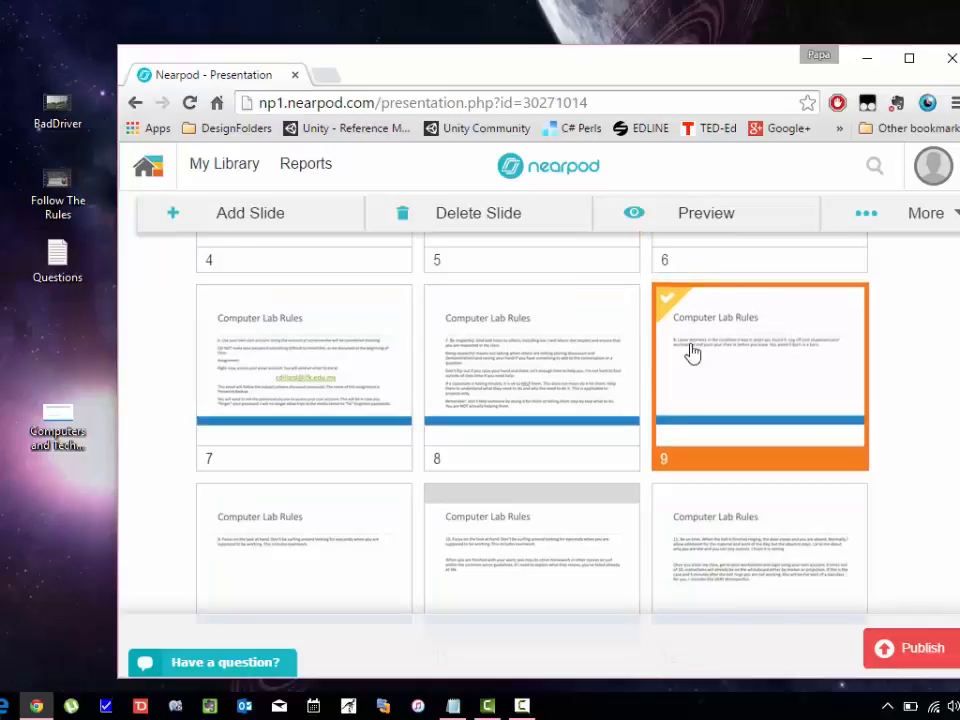
{"action": "scroll", "coordinate": [956, 523], "scroll_direction": "down", "scroll_amount": 4}
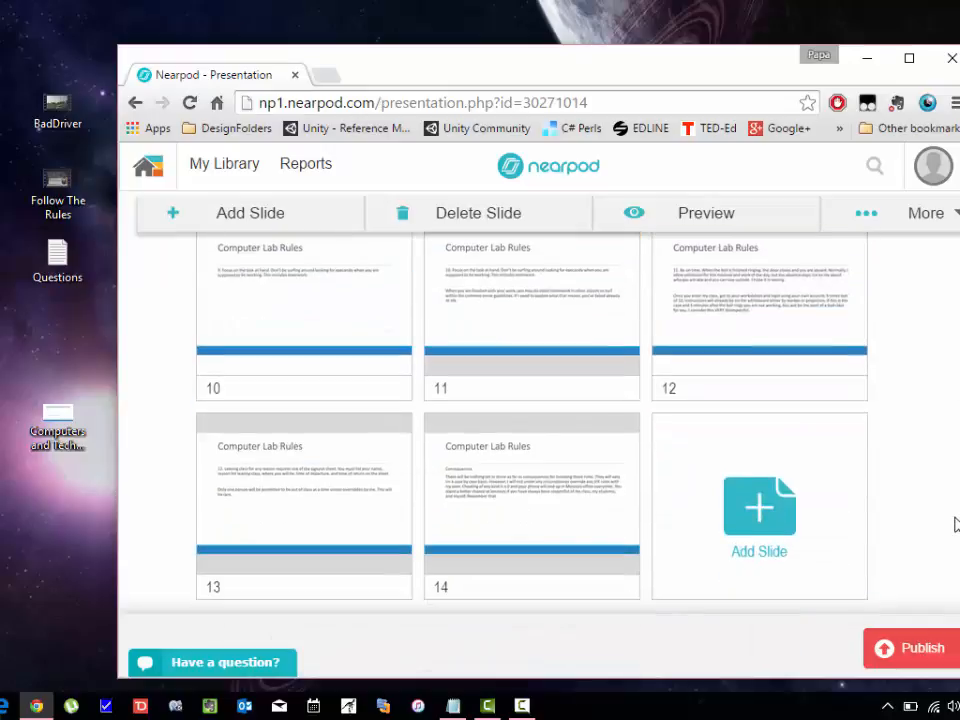
{"action": "scroll", "coordinate": [936, 396], "scroll_direction": "up", "scroll_amount": 4}
{"action": "left_click_drag", "start_coordinate": [932, 379], "coordinate": [928, 151]}
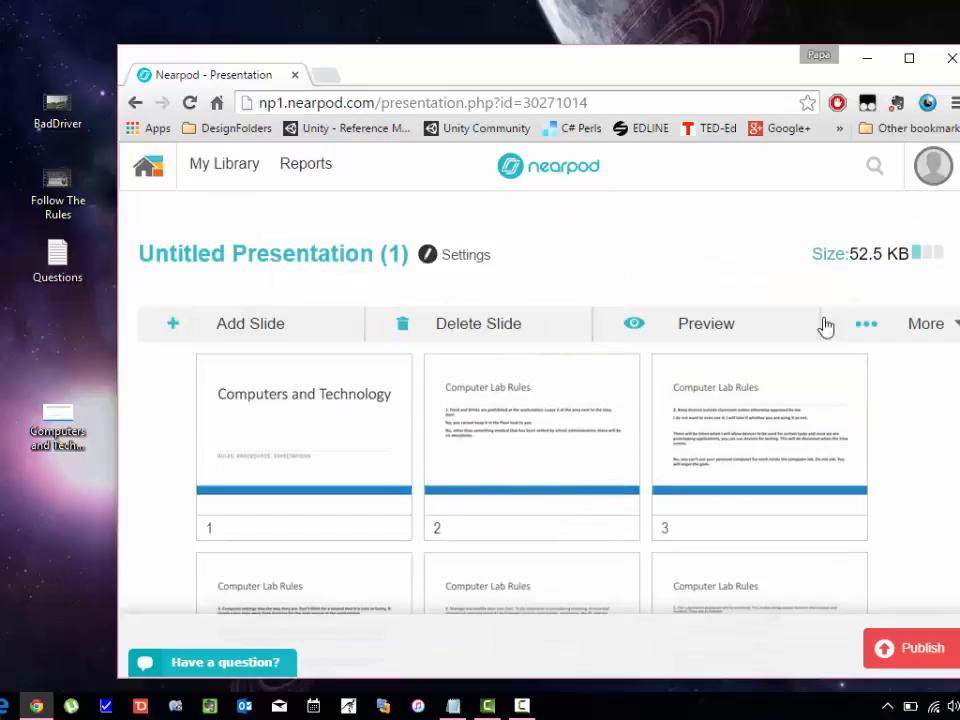
{"action": "scroll", "coordinate": [540, 450], "scroll_direction": "down", "scroll_amount": 1}
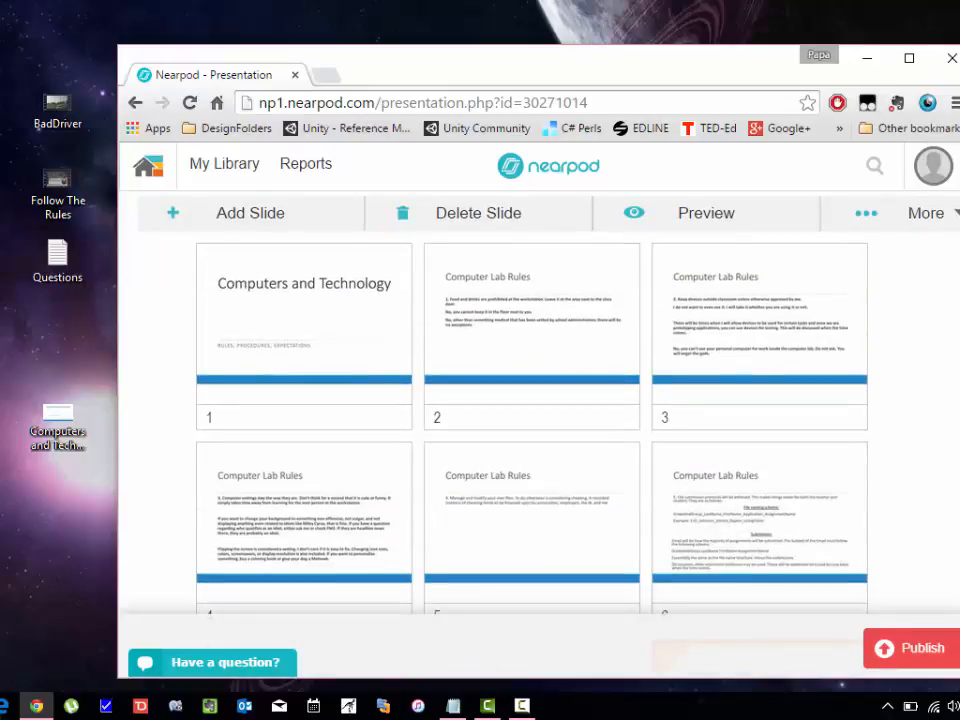
{"action": "left_click_drag", "start_coordinate": [958, 282], "coordinate": [957, 531]}
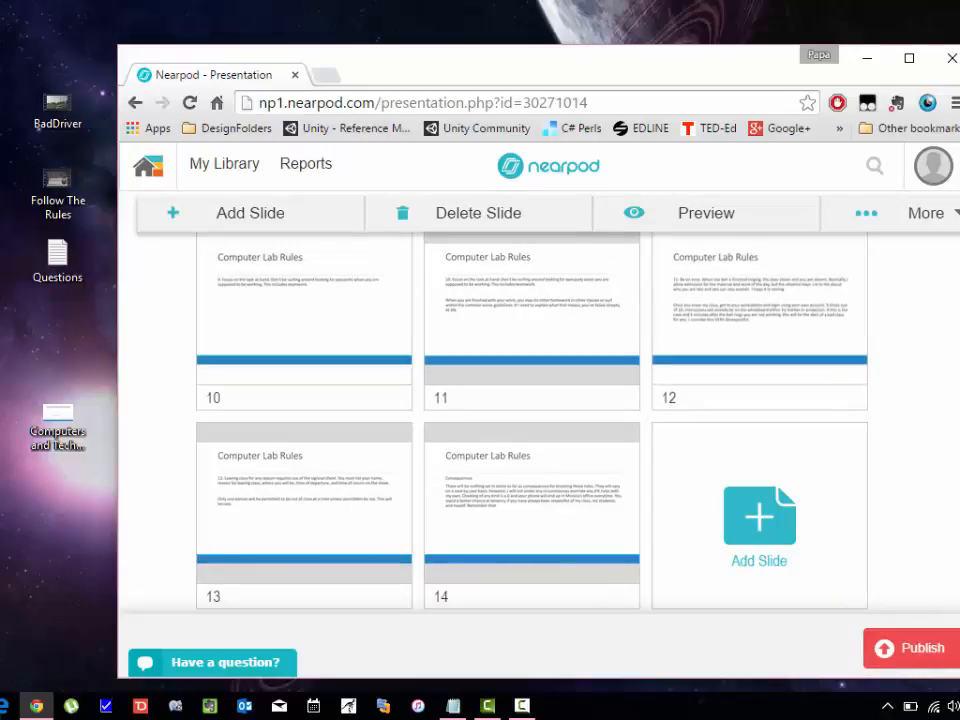
{"action": "scroll", "coordinate": [953, 204], "scroll_direction": "up", "scroll_amount": 10}
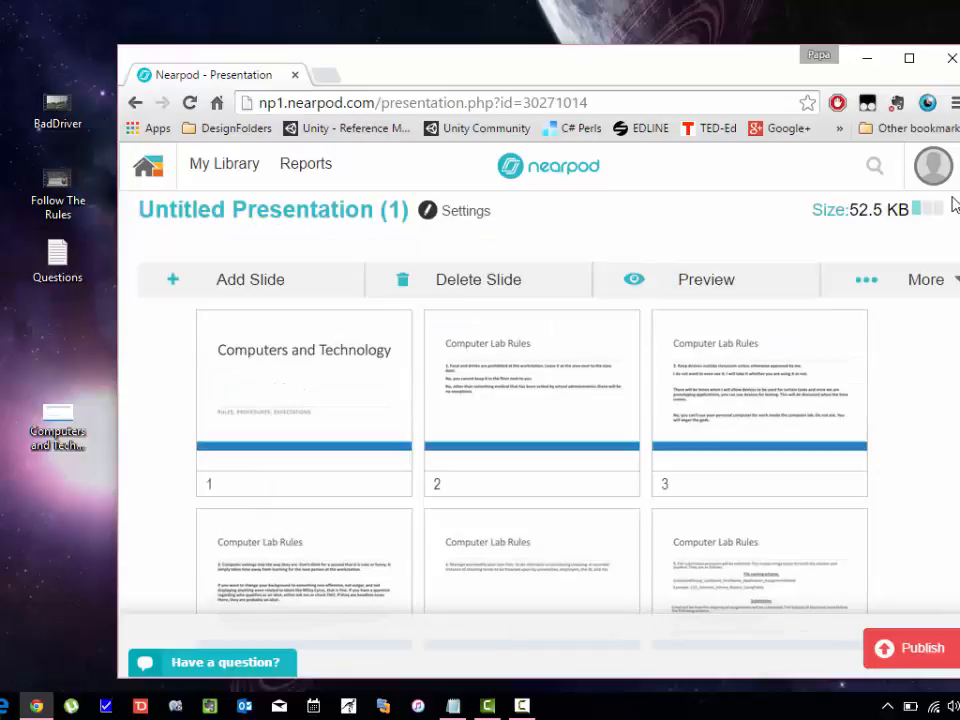
Add a Video slide as slide 15 by dropping the Follow The Rules video into it.
{"action": "left_click", "coordinate": [234, 295]}
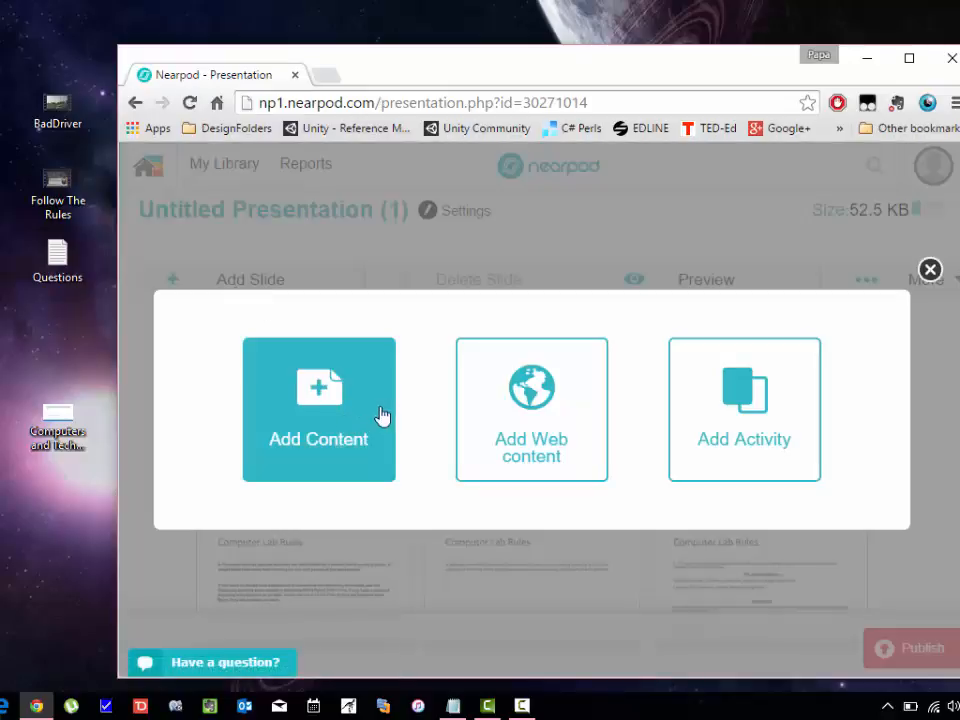
{"action": "left_click", "coordinate": [381, 407]}
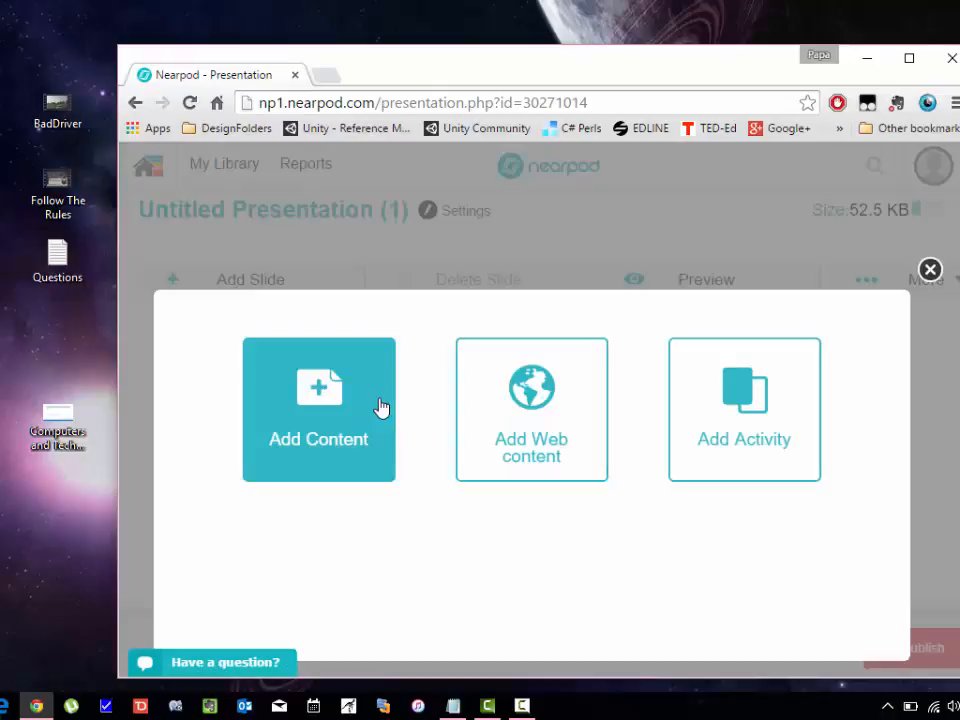
{"action": "left_click", "coordinate": [389, 497]}
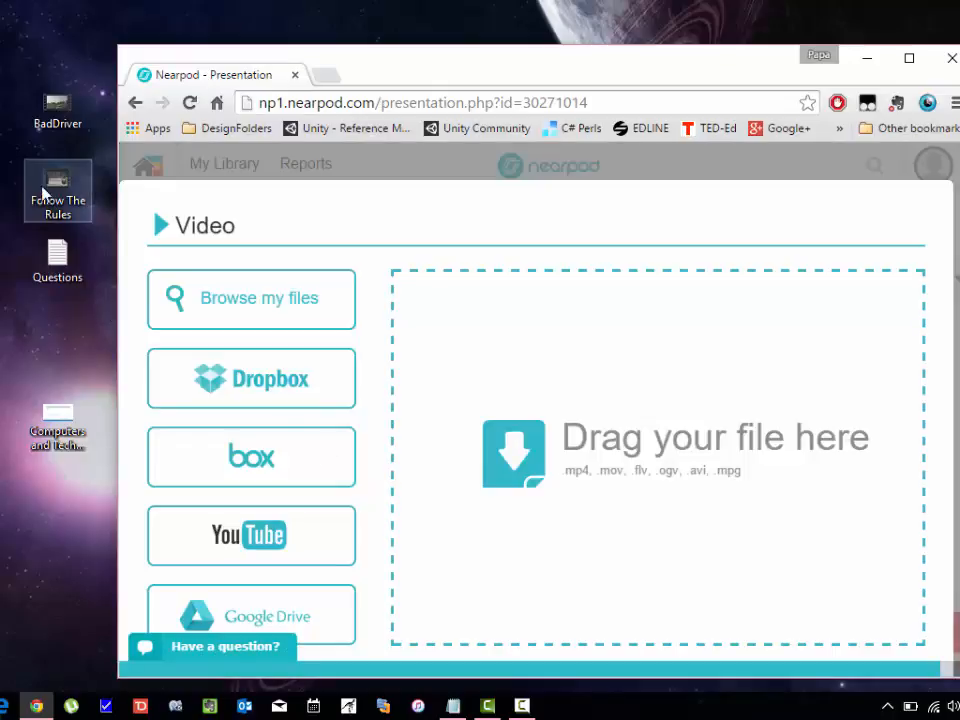
{"action": "left_click_drag", "start_coordinate": [49, 192], "coordinate": [595, 490]}
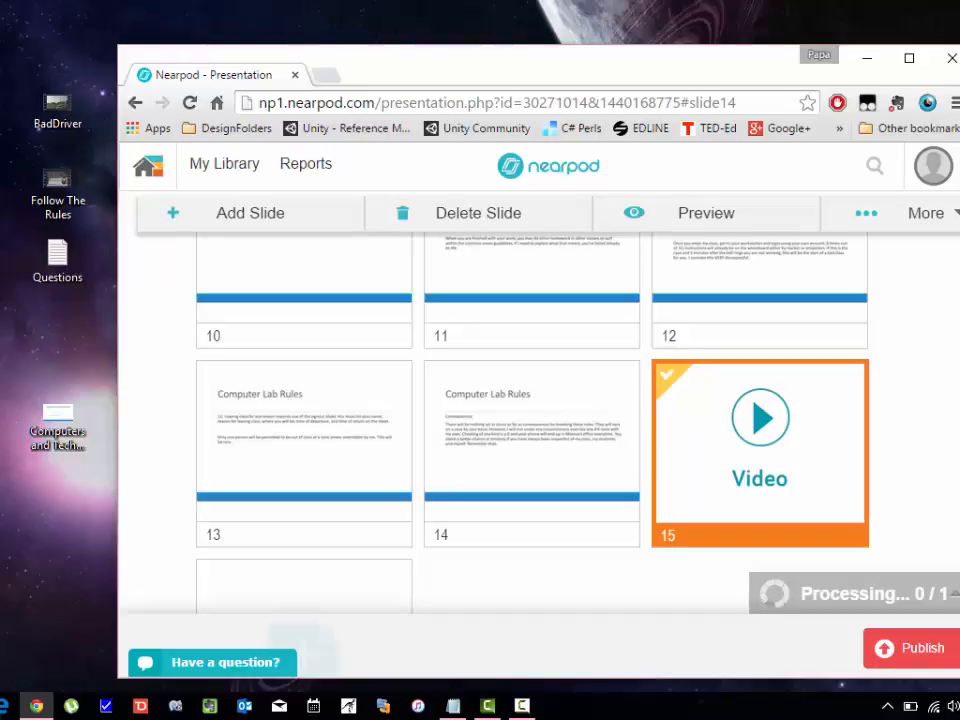
{"action": "scroll", "coordinate": [540, 420], "scroll_direction": "up", "scroll_amount": 1}
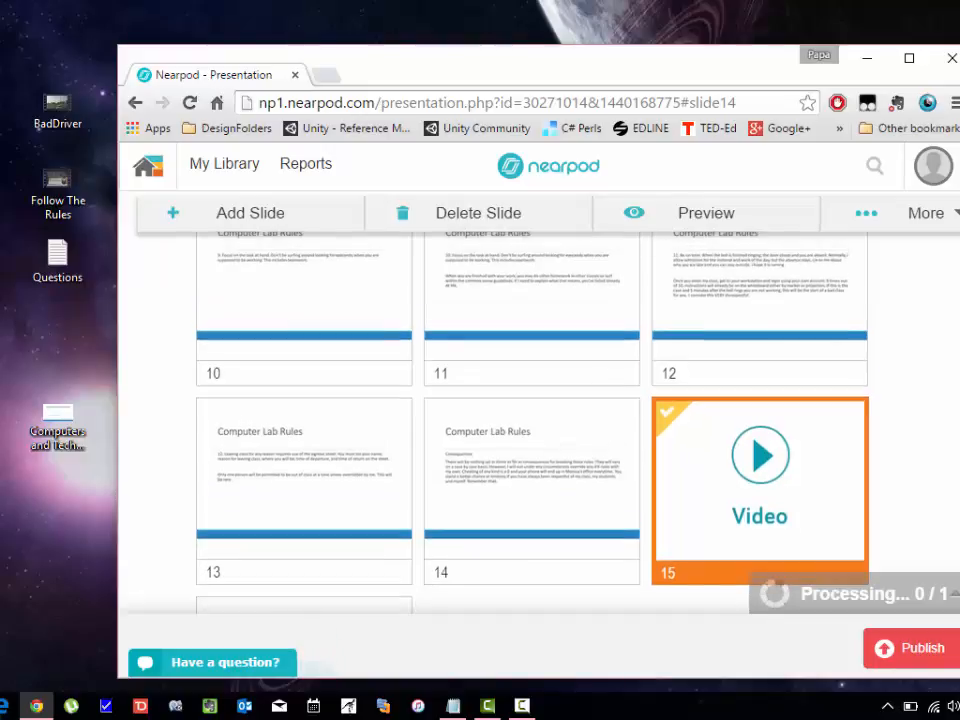
{"action": "scroll", "coordinate": [500, 420], "scroll_direction": "down", "scroll_amount": 2}
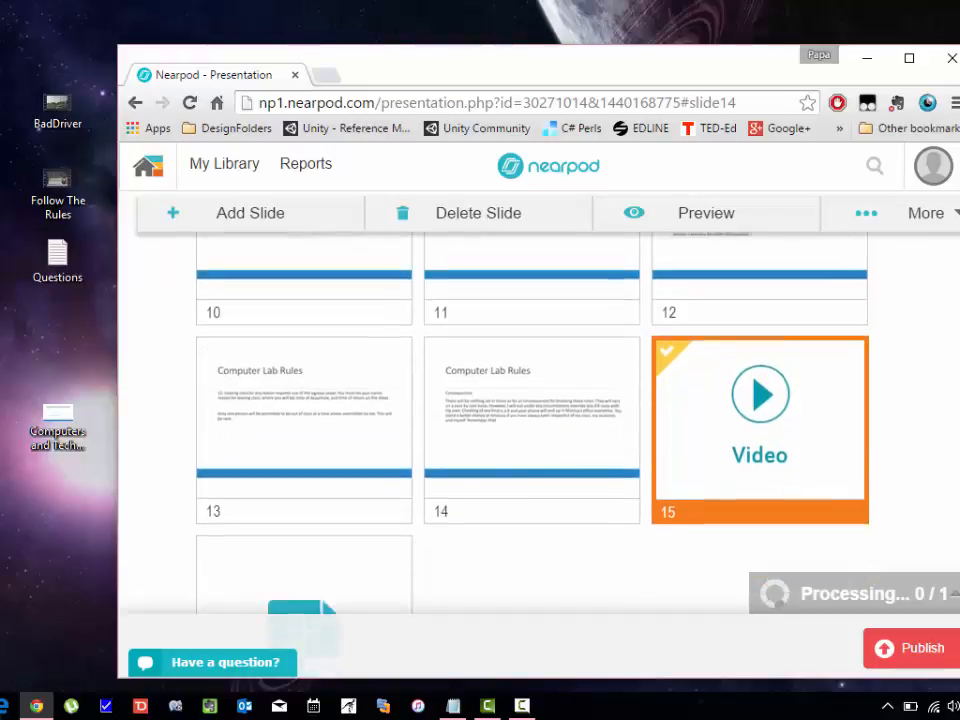
{"action": "scroll", "coordinate": [500, 420], "scroll_direction": "up", "scroll_amount": 1}
{"action": "scroll", "coordinate": [500, 420], "scroll_direction": "down", "scroll_amount": 2}
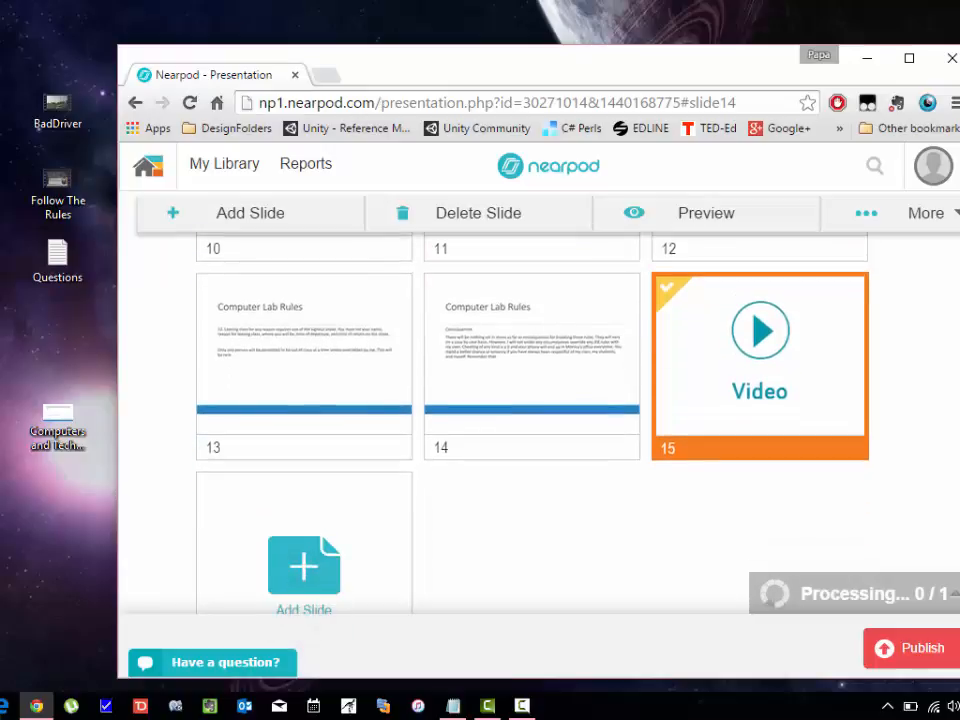
Drag Video slide 15 up to position 2, after the Computers and Technology title slide.
{"action": "scroll", "coordinate": [673, 355], "scroll_direction": "up", "scroll_amount": 2}
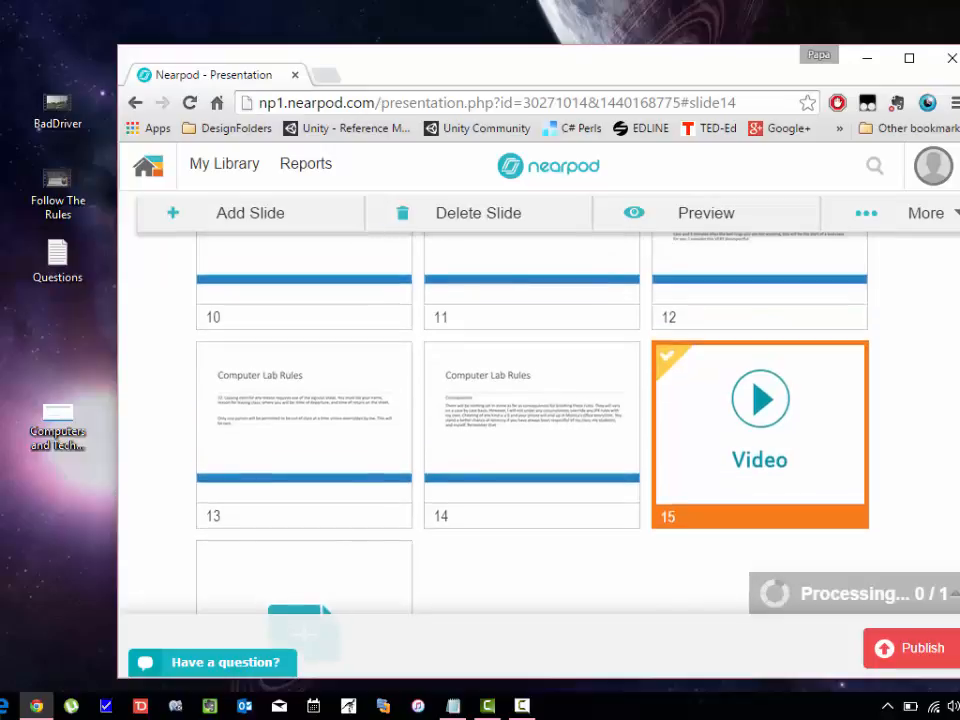
{"action": "left_click", "coordinate": [672, 356]}
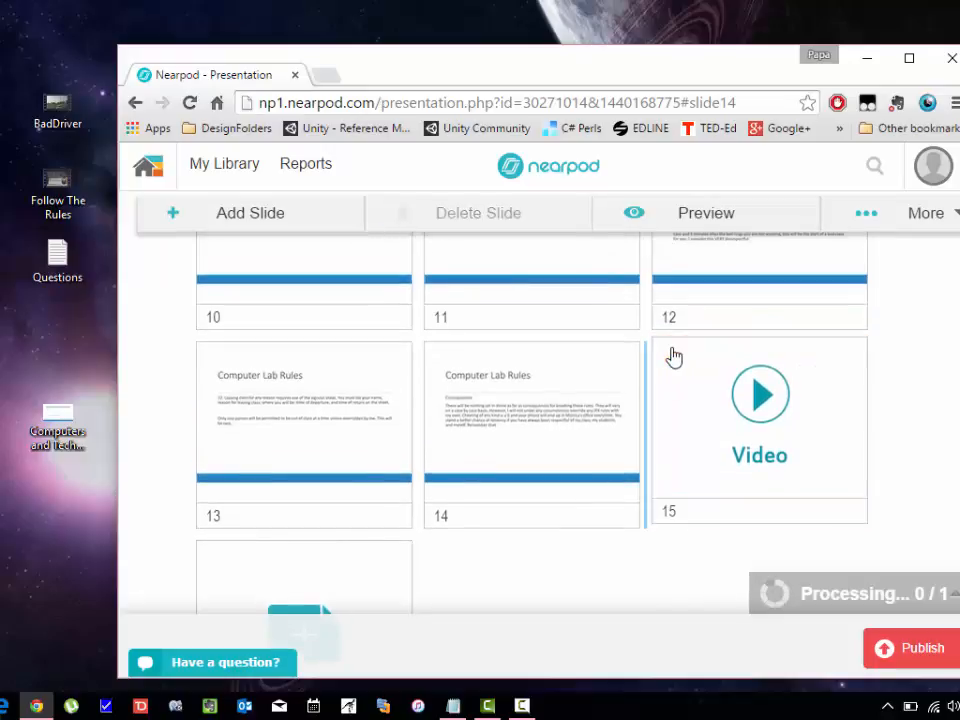
{"action": "left_click", "coordinate": [690, 409]}
{"action": "left_click_drag", "start_coordinate": [754, 396], "coordinate": [507, 302]}
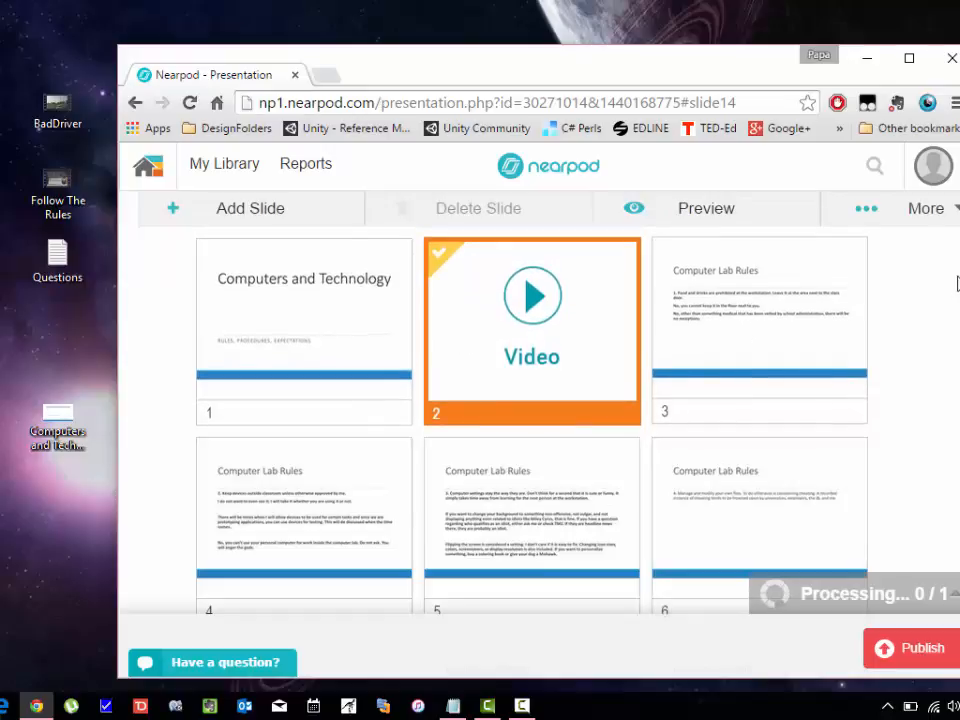
{"action": "scroll", "coordinate": [530, 420], "scroll_direction": "down", "scroll_amount": 7}
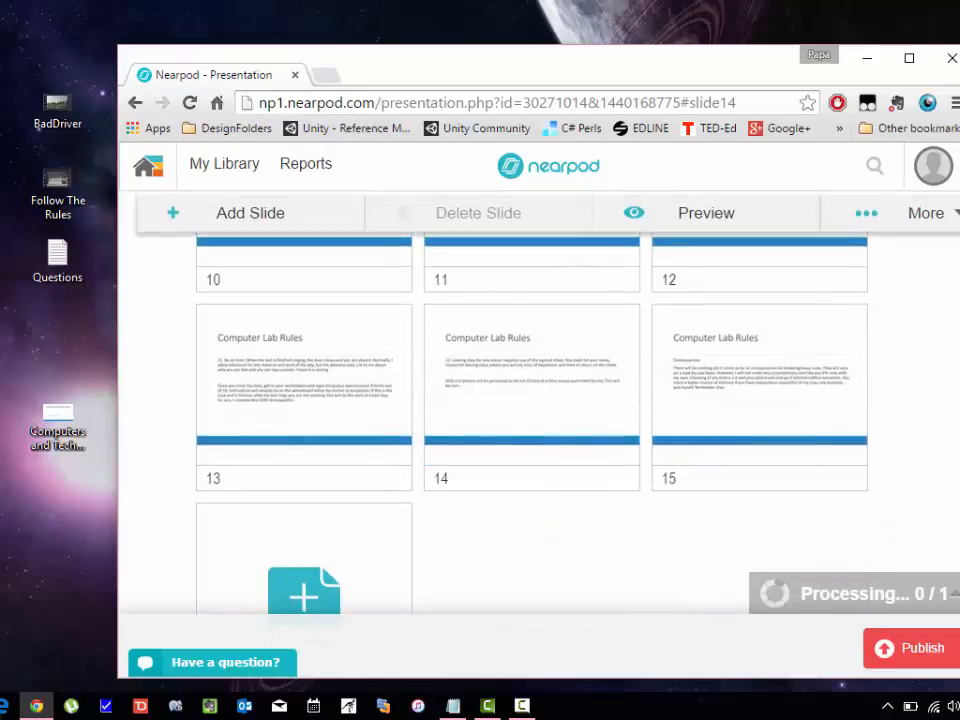
Add a Video slide at position 16 by dropping Follow The Rules.mp4 into it.
{"action": "left_click", "coordinate": [305, 583]}
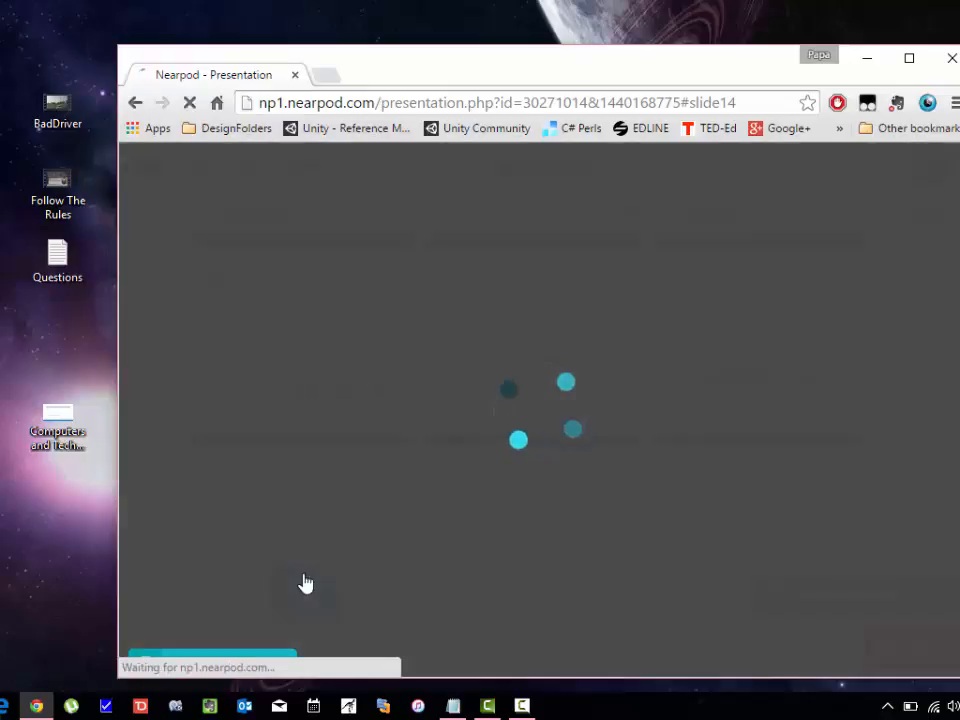
{"action": "left_click", "coordinate": [312, 436]}
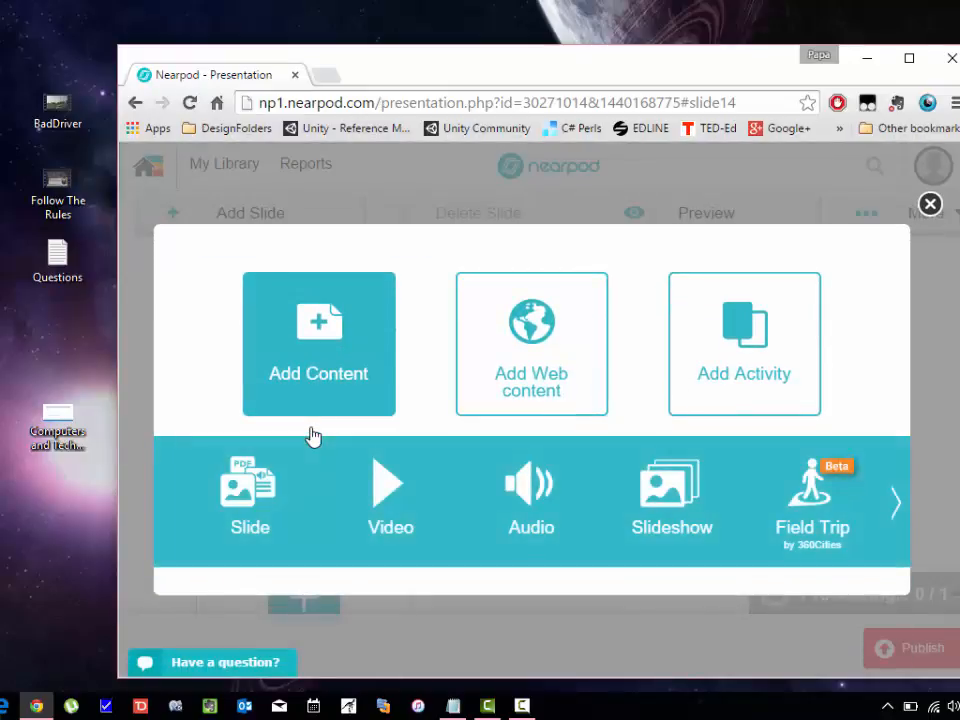
{"action": "left_click", "coordinate": [400, 508]}
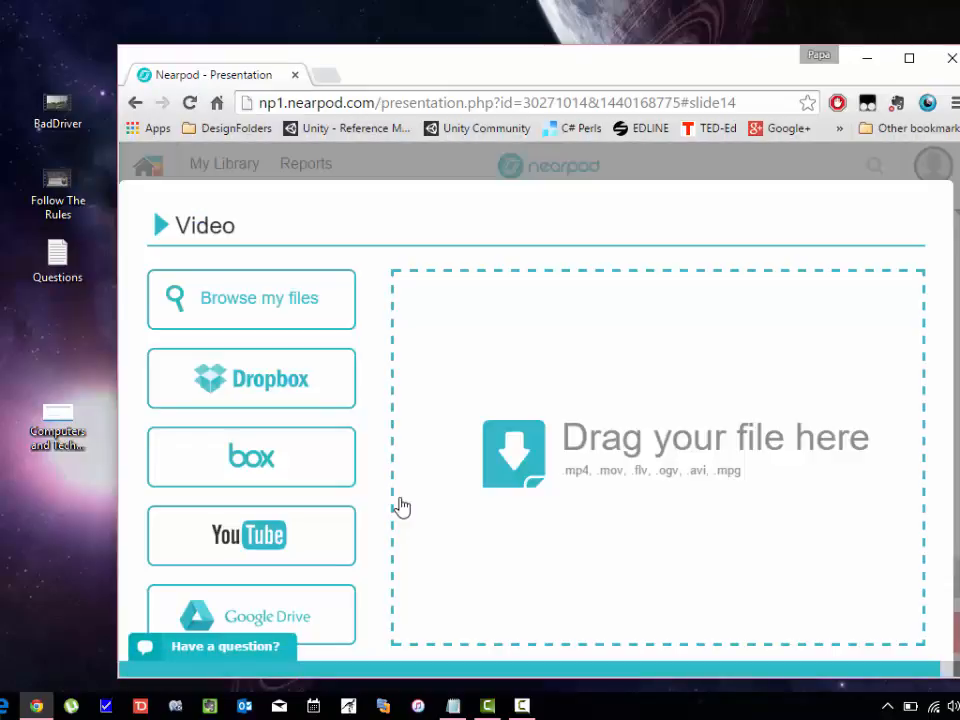
{"action": "left_click", "coordinate": [56, 180]}
{"action": "left_click_drag", "start_coordinate": [56, 180], "coordinate": [662, 499]}
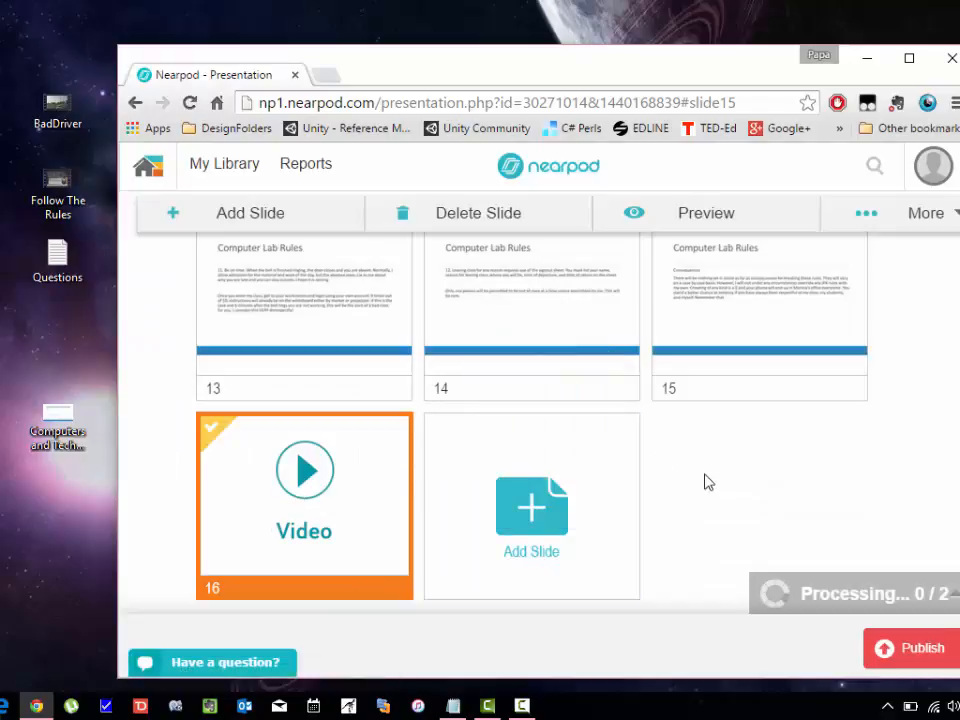
{"action": "scroll", "coordinate": [540, 420], "scroll_direction": "up", "scroll_amount": 10}
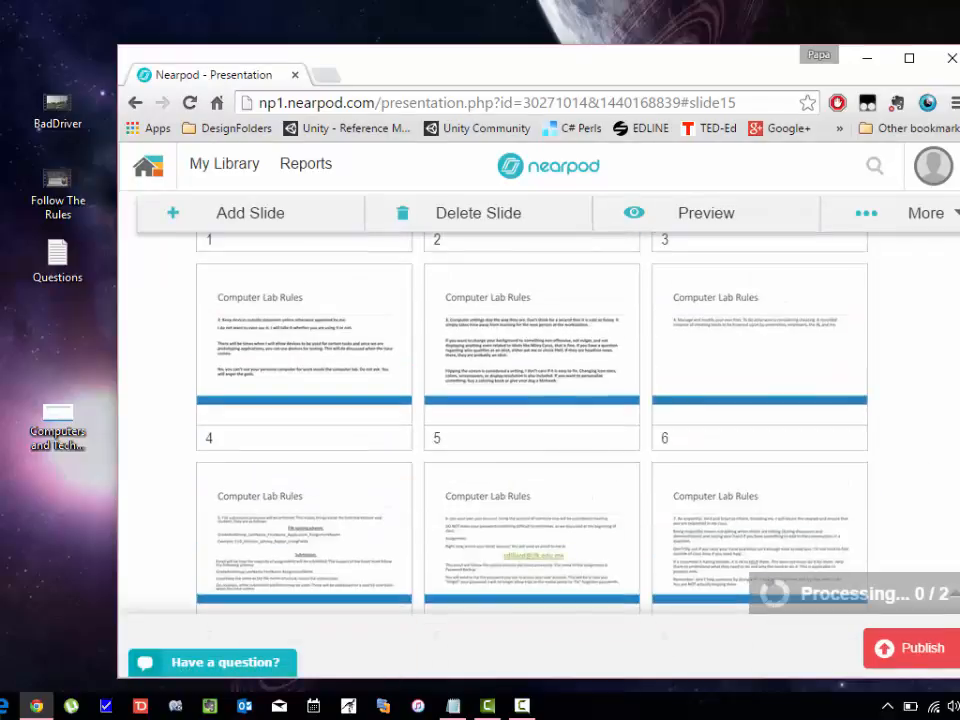
{"action": "scroll", "coordinate": [955, 400], "scroll_direction": "down", "scroll_amount": 10}
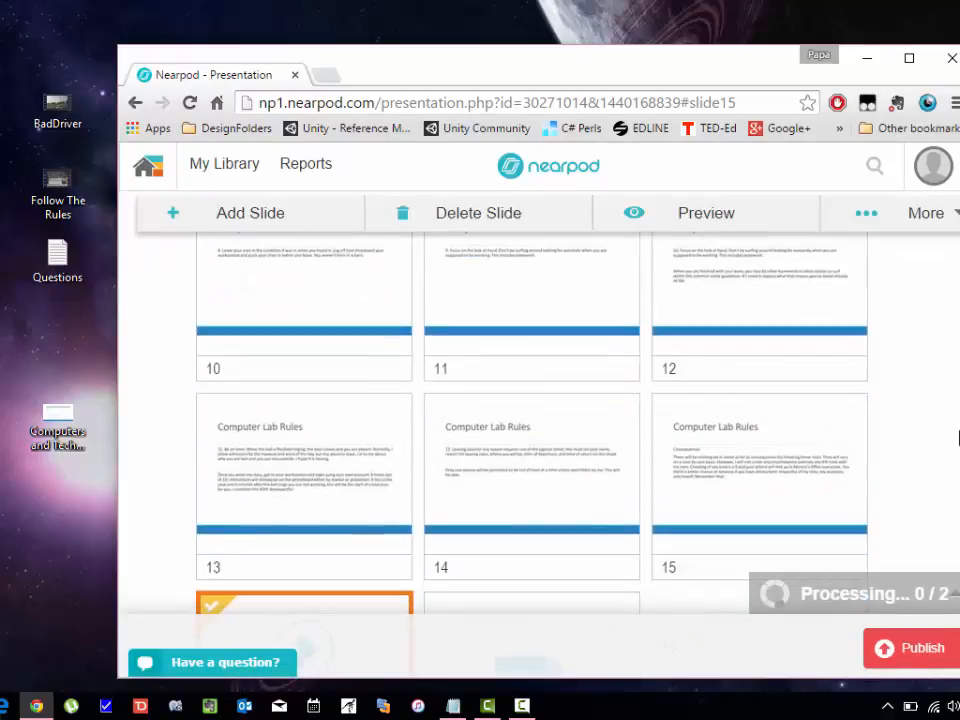
{"action": "scroll", "coordinate": [955, 350], "scroll_direction": "up", "scroll_amount": 5}
{"action": "scroll", "coordinate": [955, 290], "scroll_direction": "up", "scroll_amount": 3}
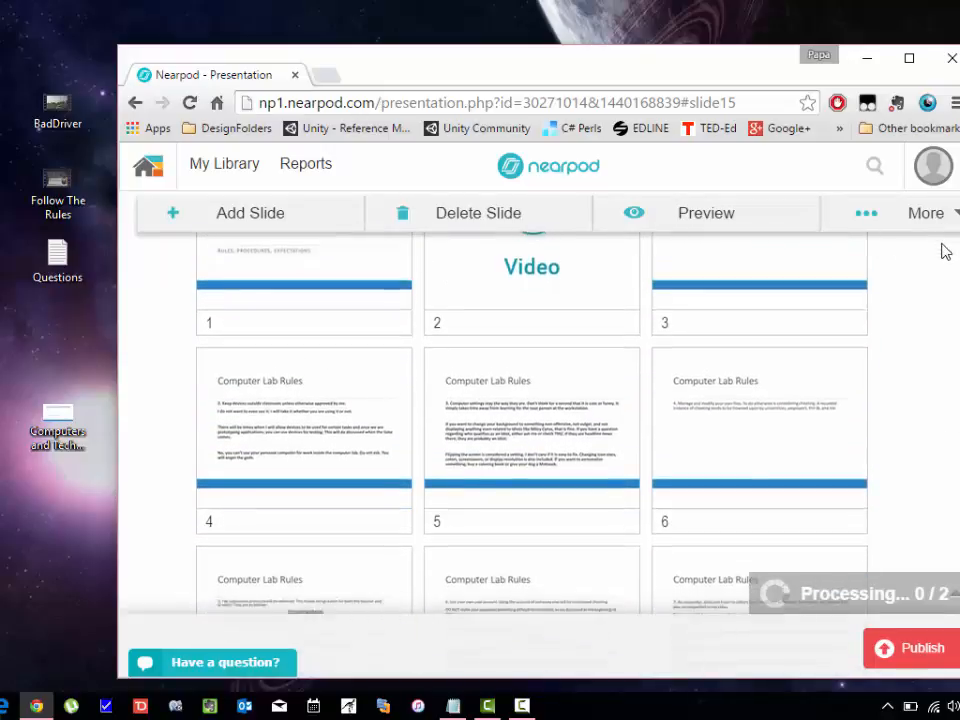
{"action": "scroll", "coordinate": [943, 289], "scroll_direction": "down", "scroll_amount": 5}
{"action": "scroll", "coordinate": [948, 440], "scroll_direction": "down", "scroll_amount": 3}
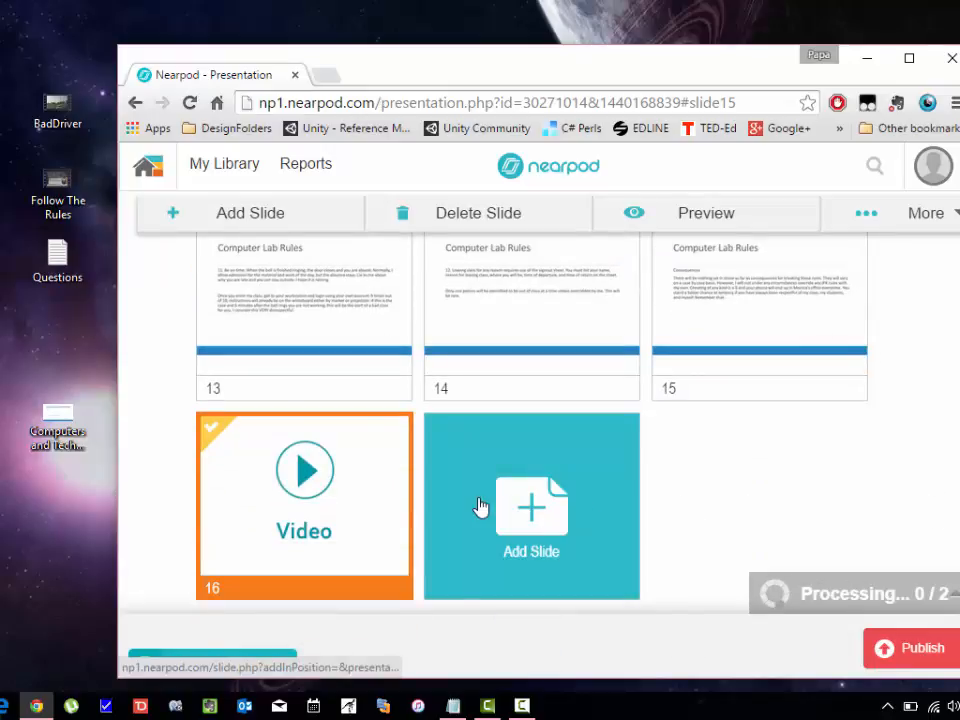
Add a new Poll activity slide.
{"action": "left_click", "coordinate": [480, 507]}
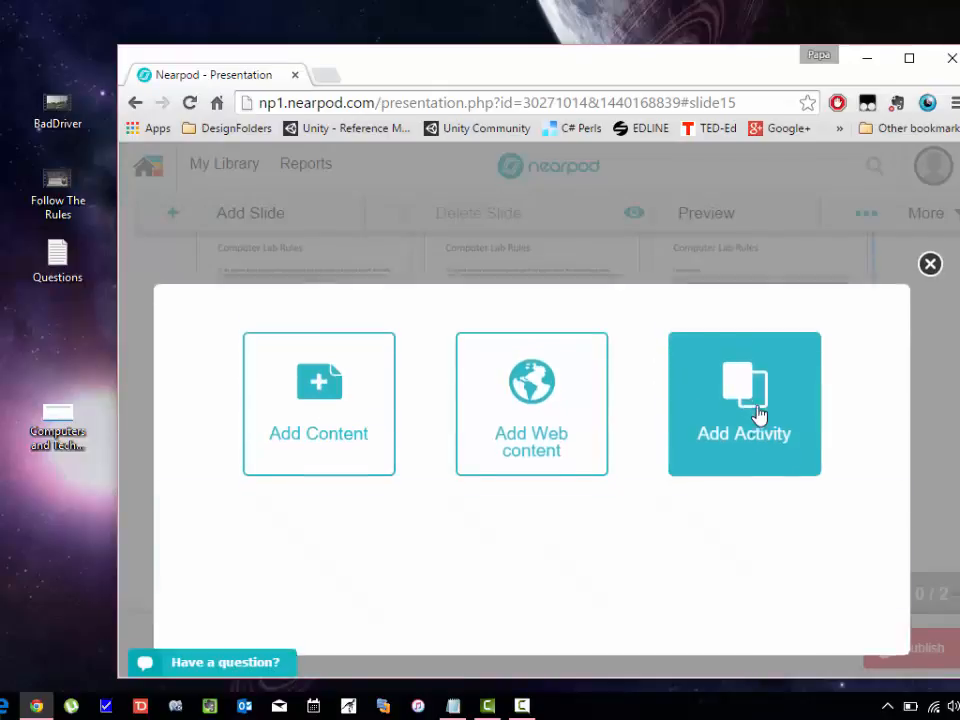
{"action": "left_click", "coordinate": [758, 414]}
{"action": "left_click", "coordinate": [392, 494]}
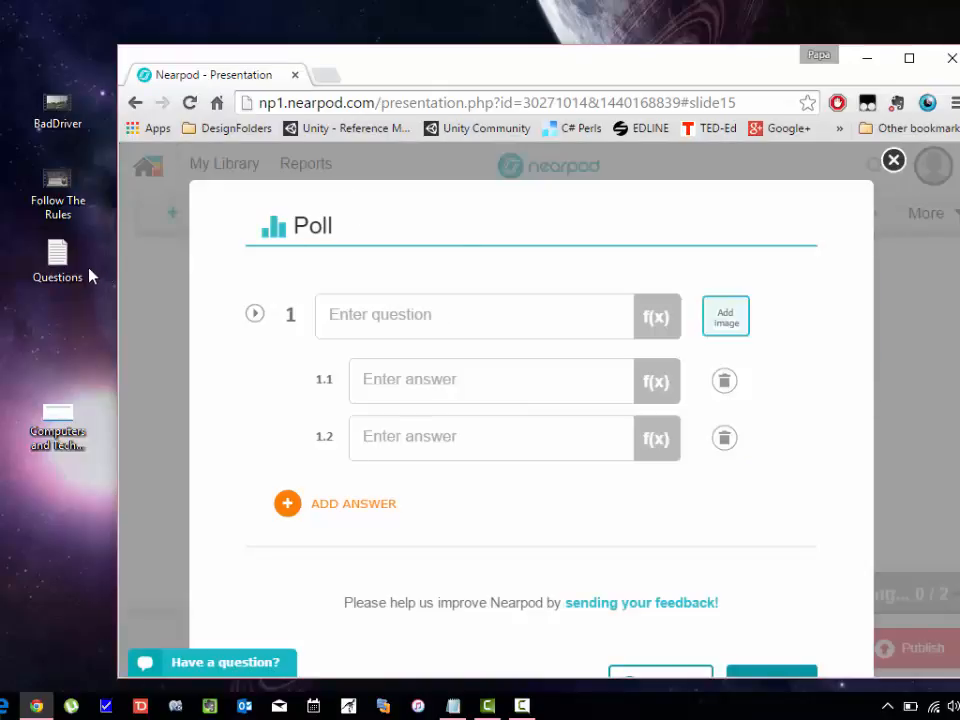
Open the Questions notes, move them clear of the poll form, and select the first question.
{"action": "left_click", "coordinate": [58, 268]}
{"action": "double_click", "coordinate": [58, 268]}
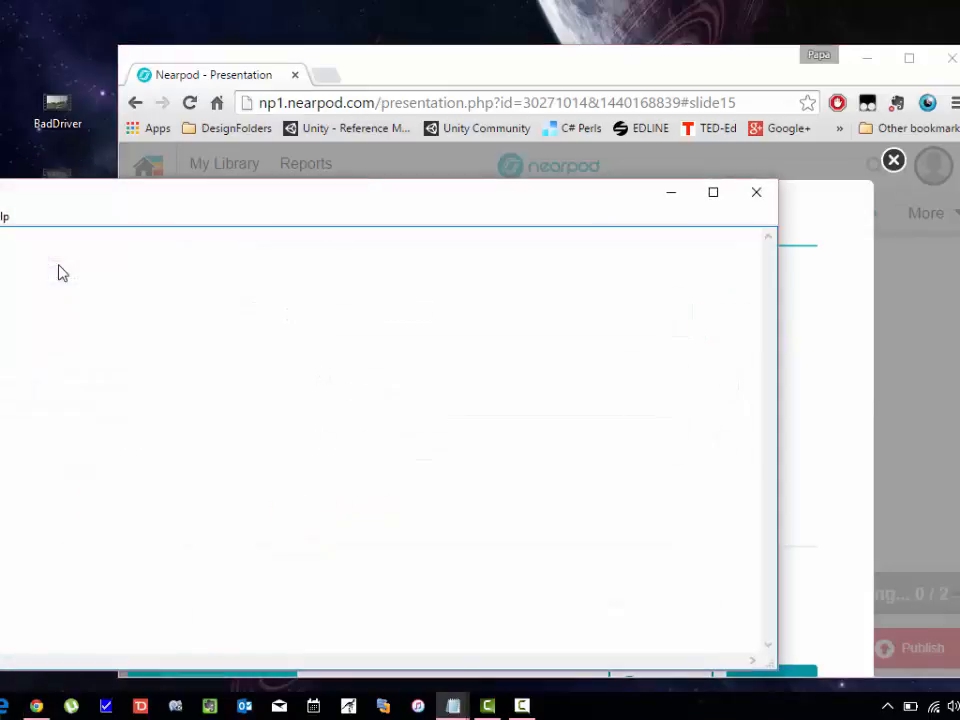
{"action": "left_click_drag", "start_coordinate": [160, 203], "coordinate": [406, 203]}
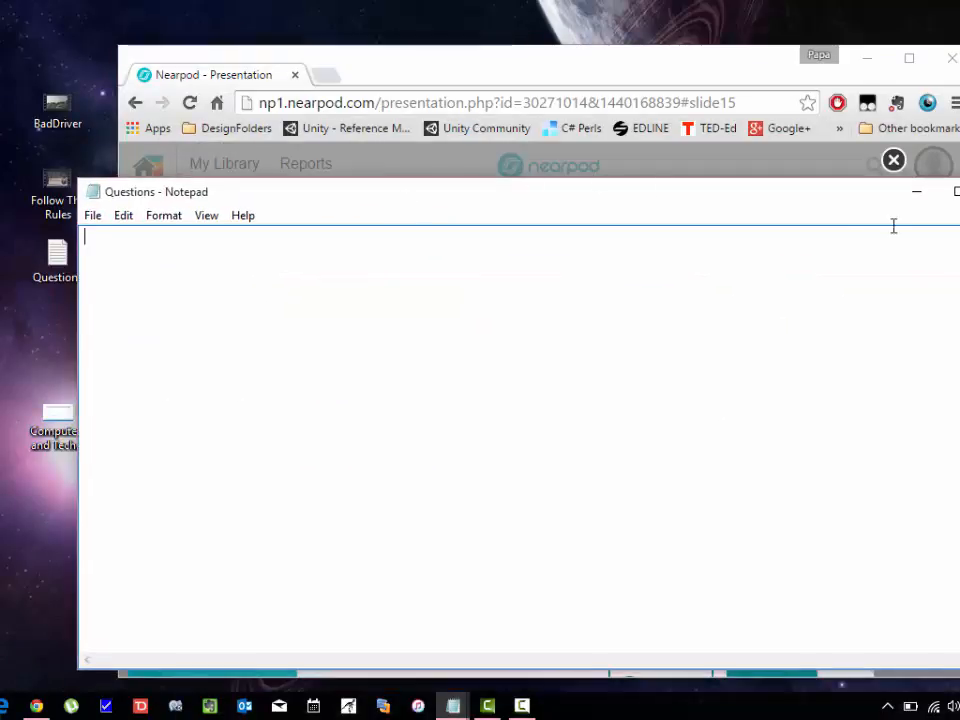
{"action": "left_click", "coordinate": [916, 191]}
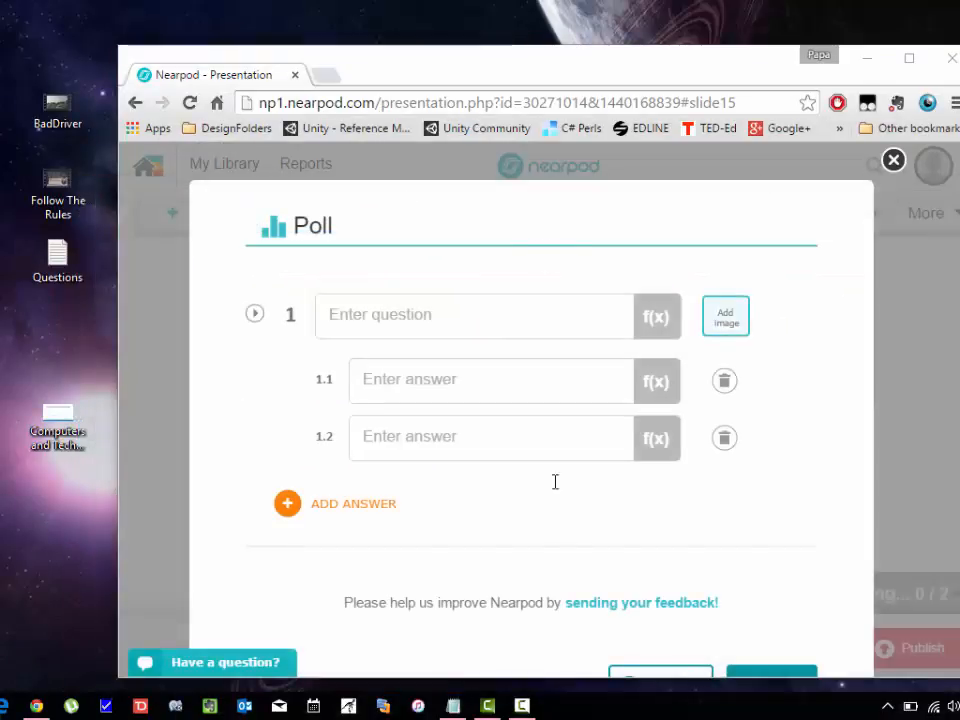
{"action": "left_click", "coordinate": [453, 705]}
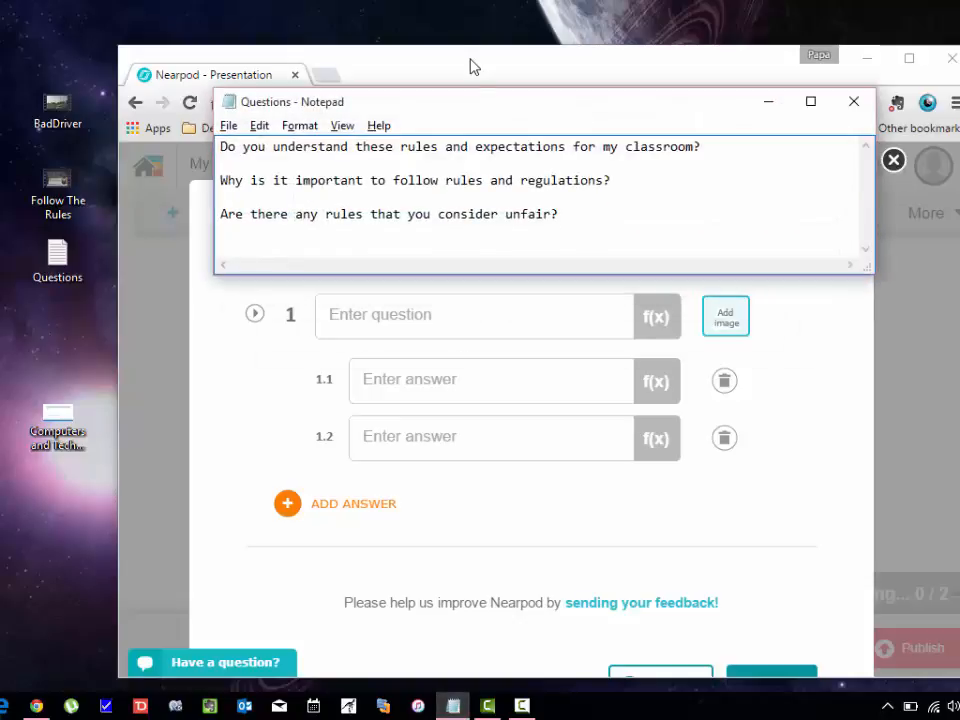
{"action": "left_click_drag", "start_coordinate": [455, 110], "coordinate": [435, 26]}
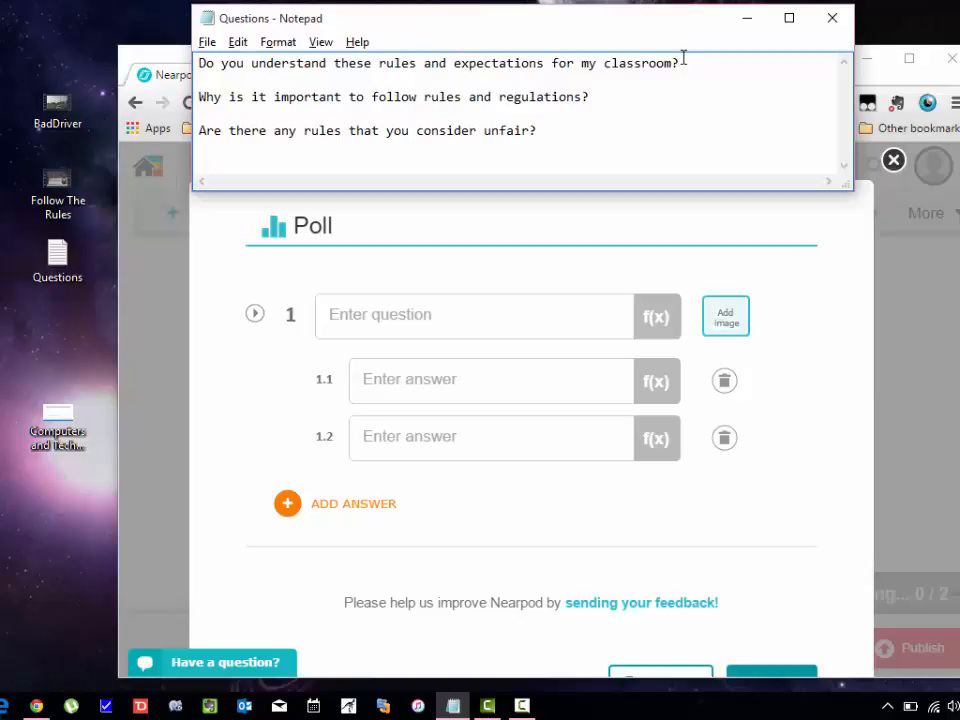
{"action": "left_click_drag", "start_coordinate": [683, 62], "coordinate": [199, 20]}
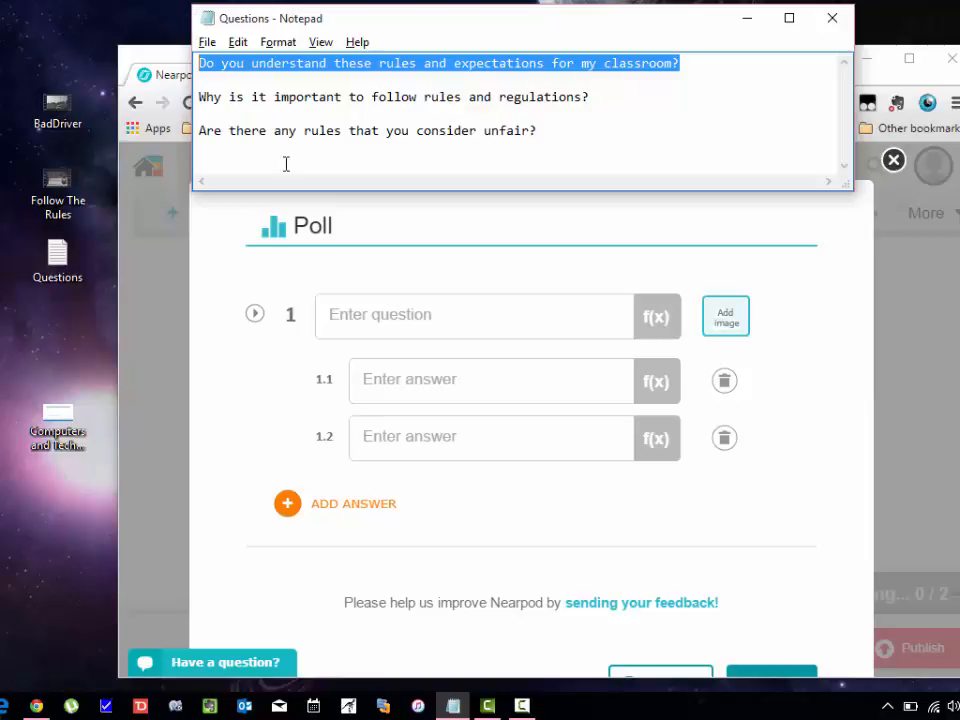
{"action": "left_click", "coordinate": [379, 306]}
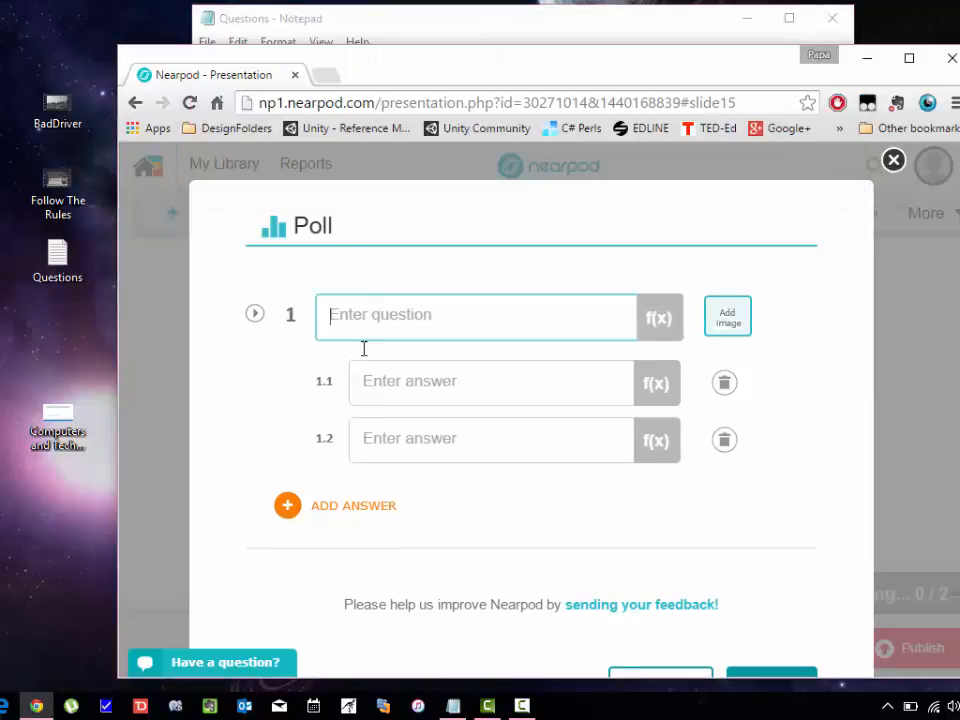
Enter the poll question 'Do you understand these rules?' with answers Yes, No and Mostly, then save.
{"action": "type", "text": "Do yo"}
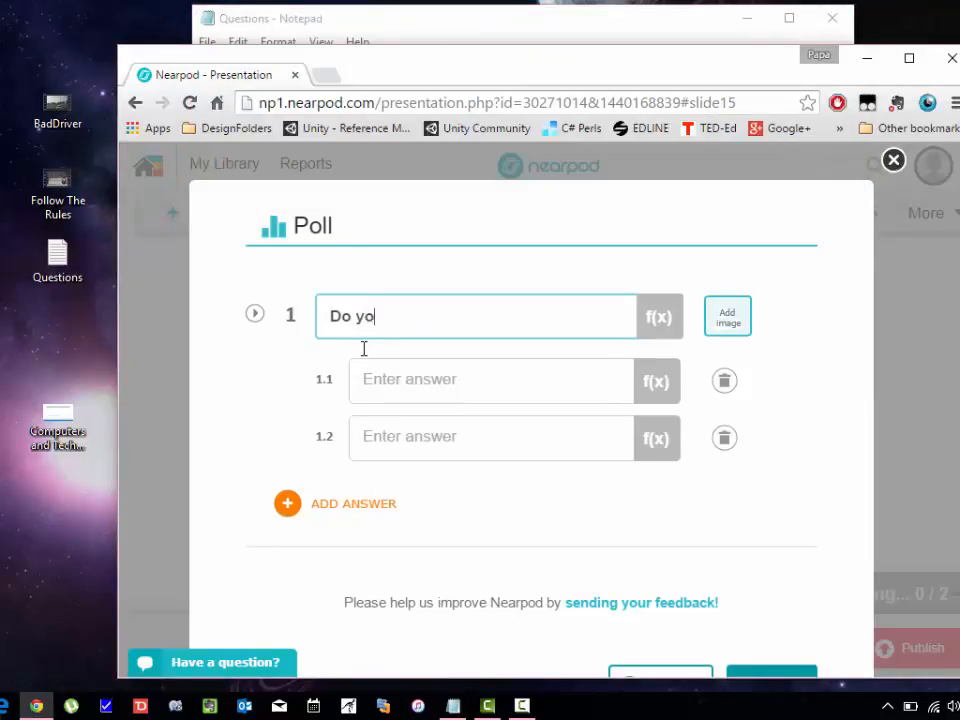
{"action": "type", "text": "u understand these rules?"}
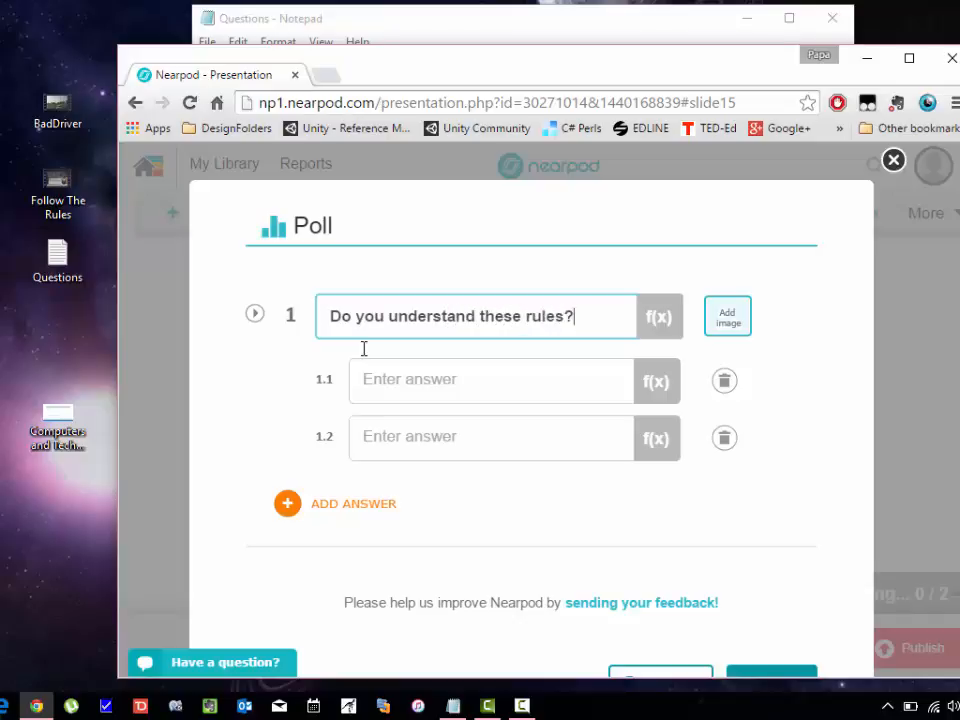
{"action": "left_click", "coordinate": [402, 390]}
{"action": "type", "text": "Yes"}
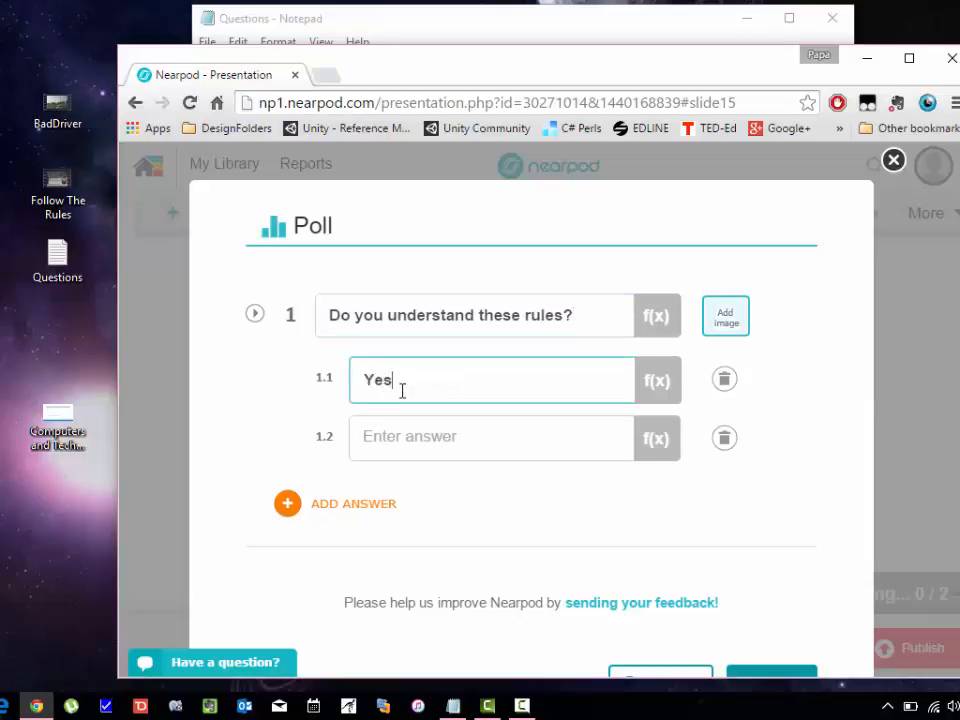
{"action": "key", "text": "Tab"}
{"action": "type", "text": "No"}
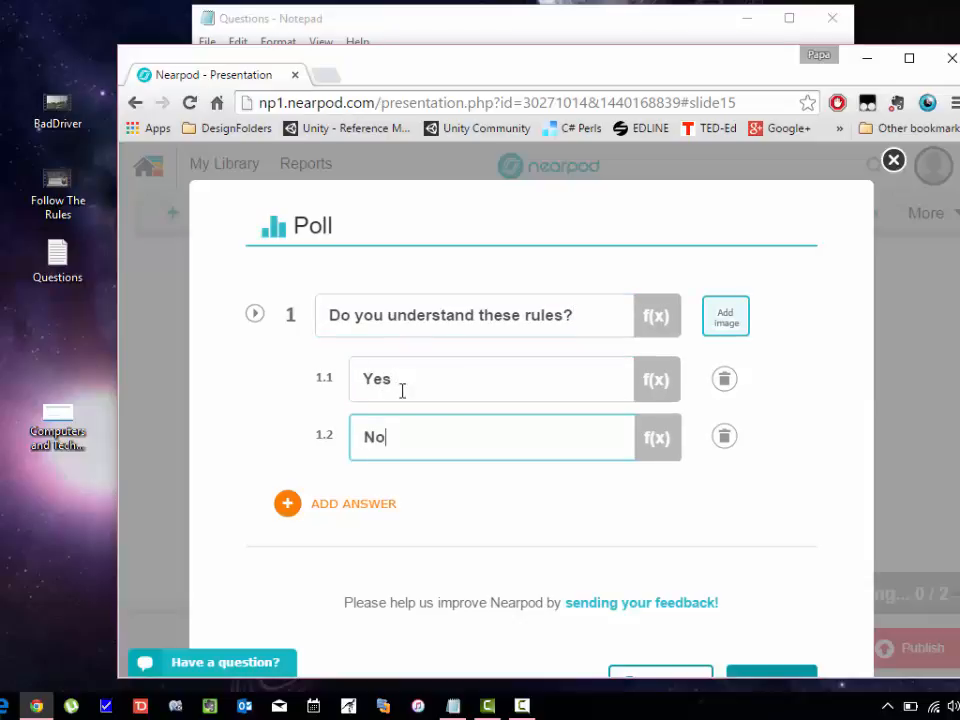
{"action": "scroll", "coordinate": [850, 446], "scroll_direction": "down", "scroll_amount": 1}
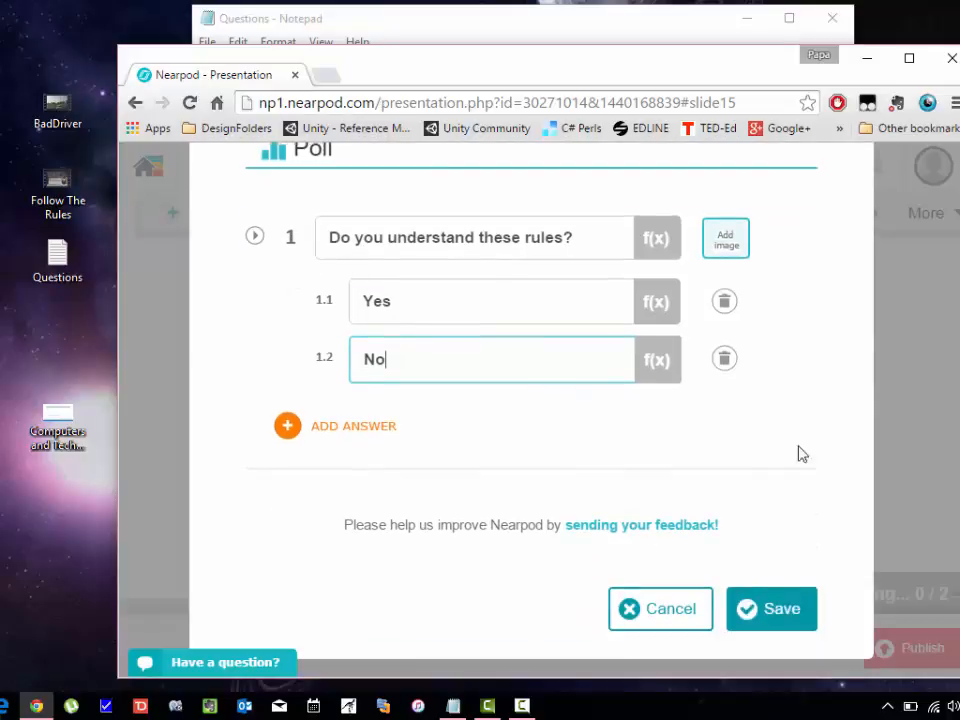
{"action": "left_click", "coordinate": [321, 428]}
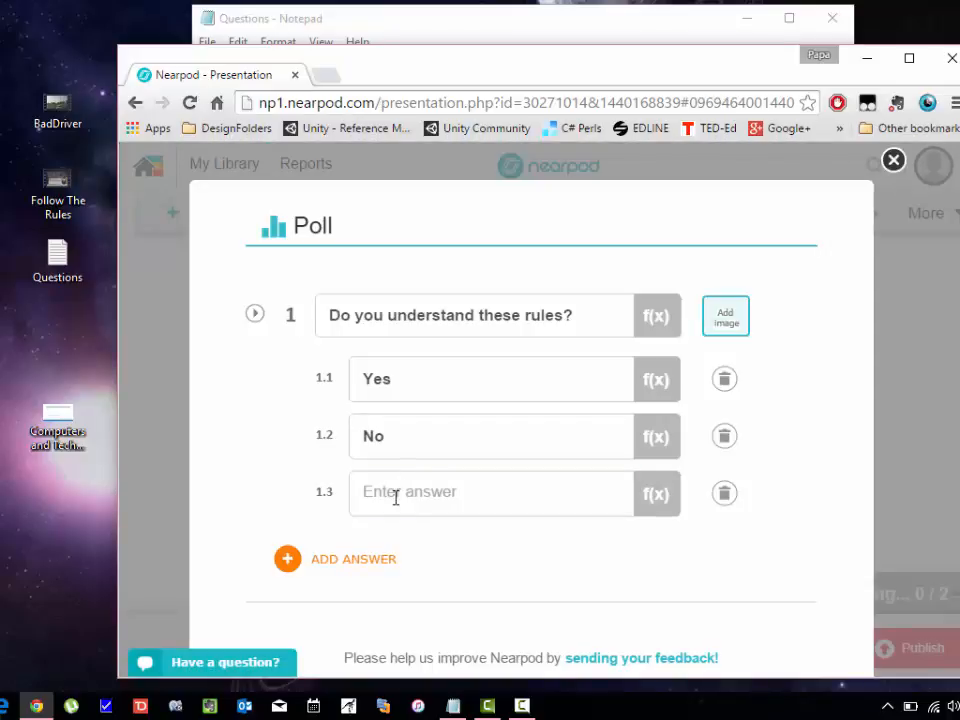
{"action": "left_click", "coordinate": [395, 497]}
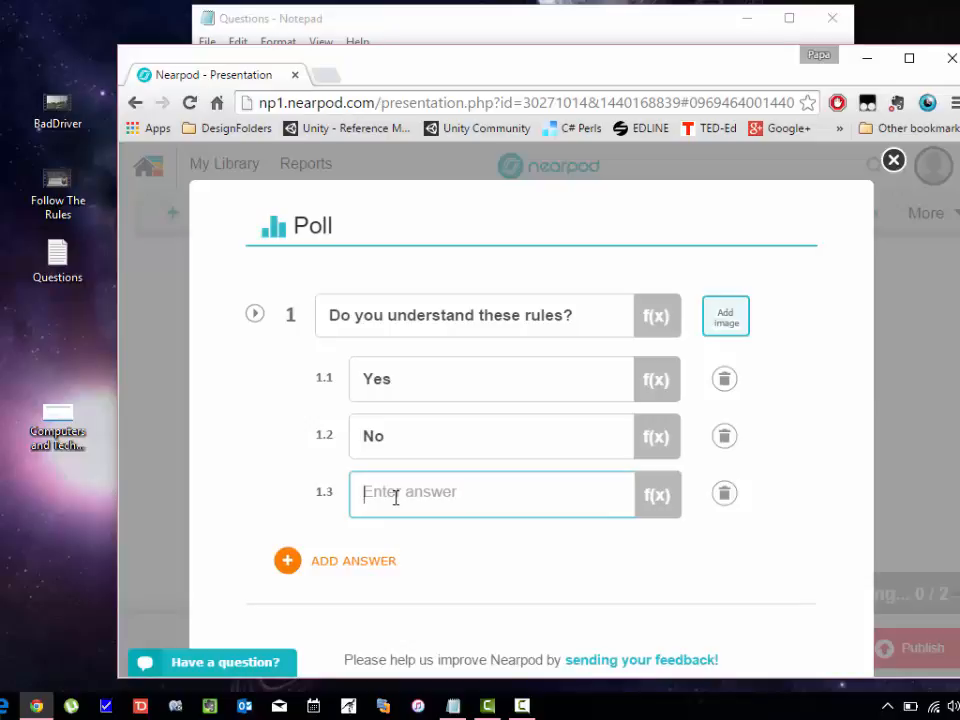
{"action": "type", "text": "Mostly"}
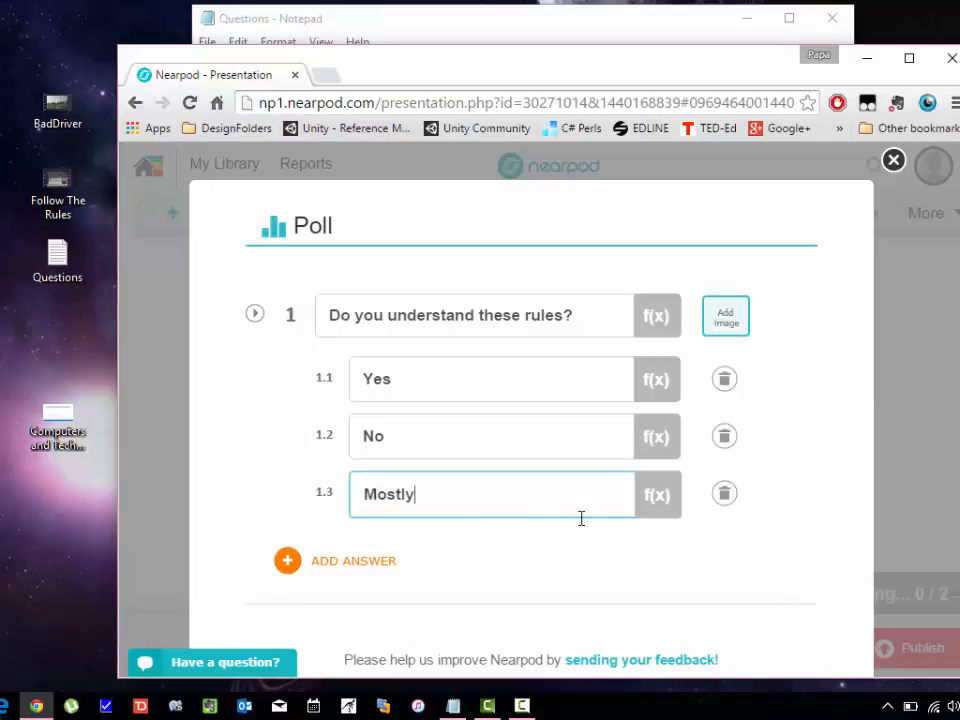
{"action": "scroll", "coordinate": [716, 627], "scroll_direction": "down", "scroll_amount": 3}
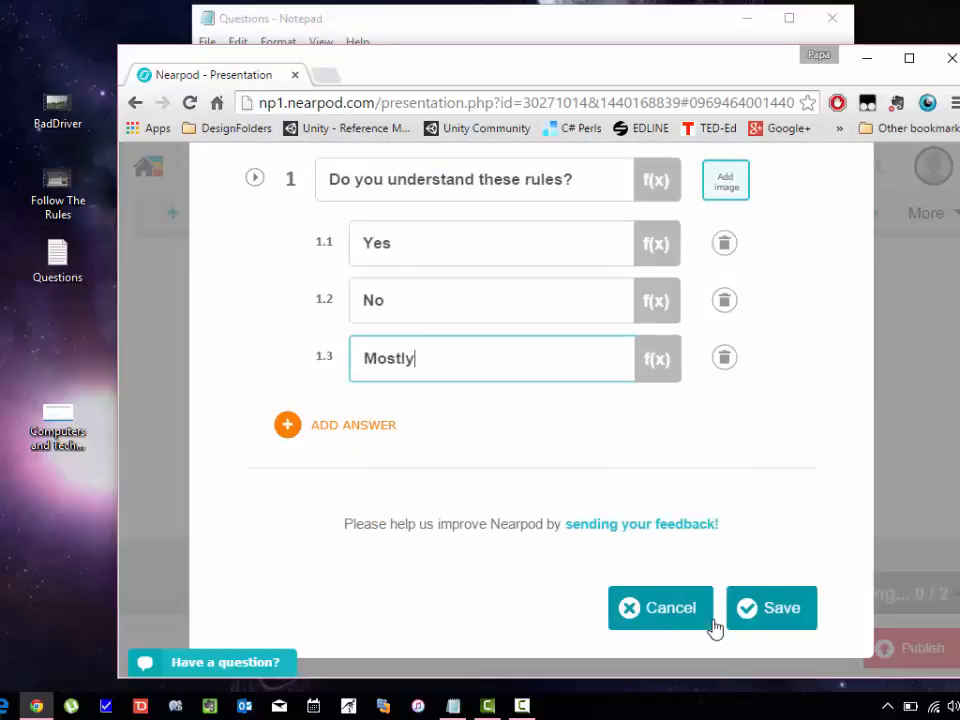
{"action": "left_click", "coordinate": [784, 610]}
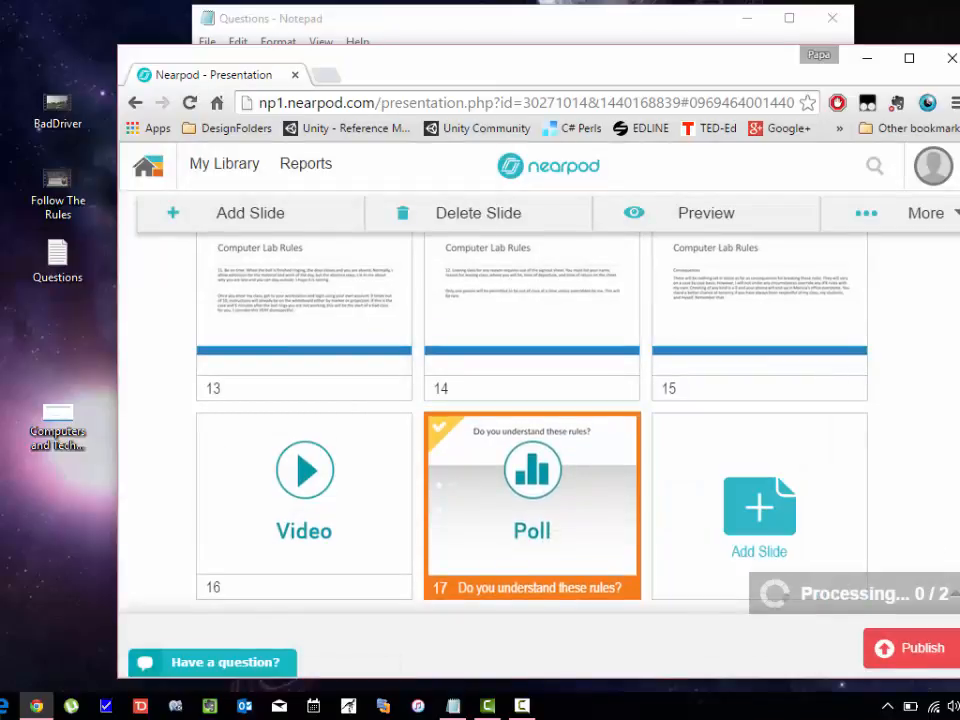
Start another new slide and browse the content and activity types.
{"action": "left_click", "coordinate": [806, 523]}
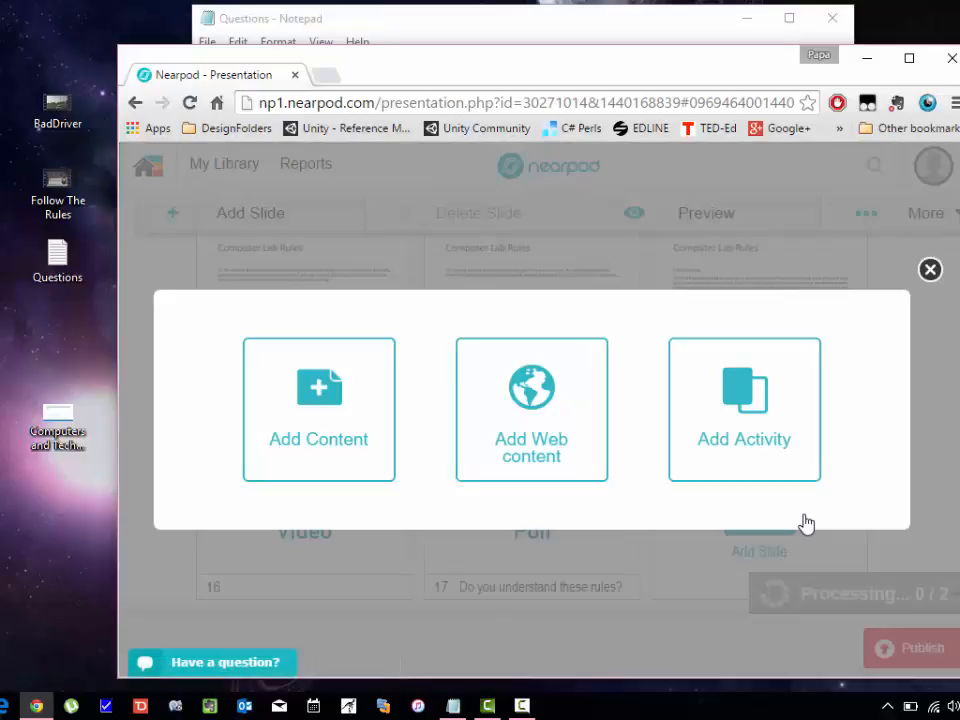
{"action": "left_click", "coordinate": [289, 407]}
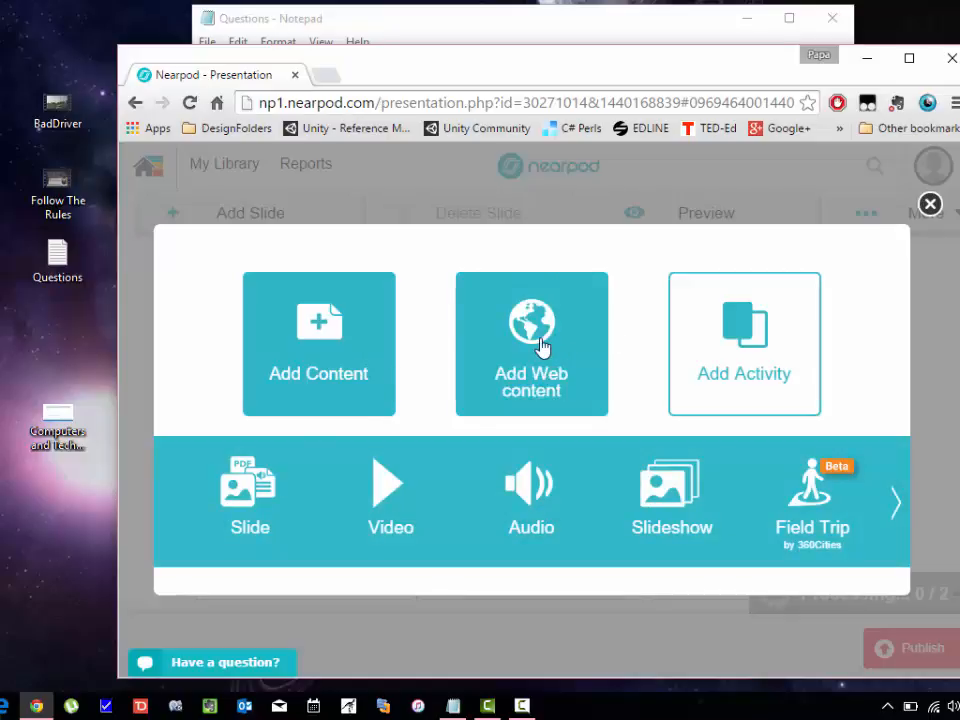
{"action": "left_click", "coordinate": [744, 365]}
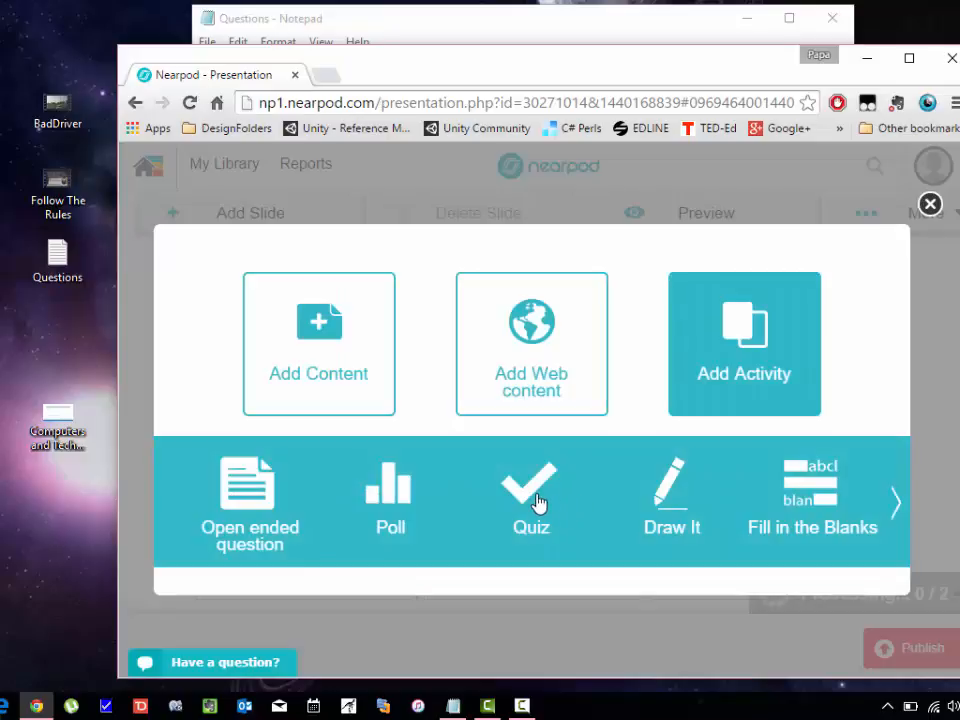
Select the second question in the Questions notes and choose an Open-ended Question activity.
{"action": "double_click", "coordinate": [57, 258]}
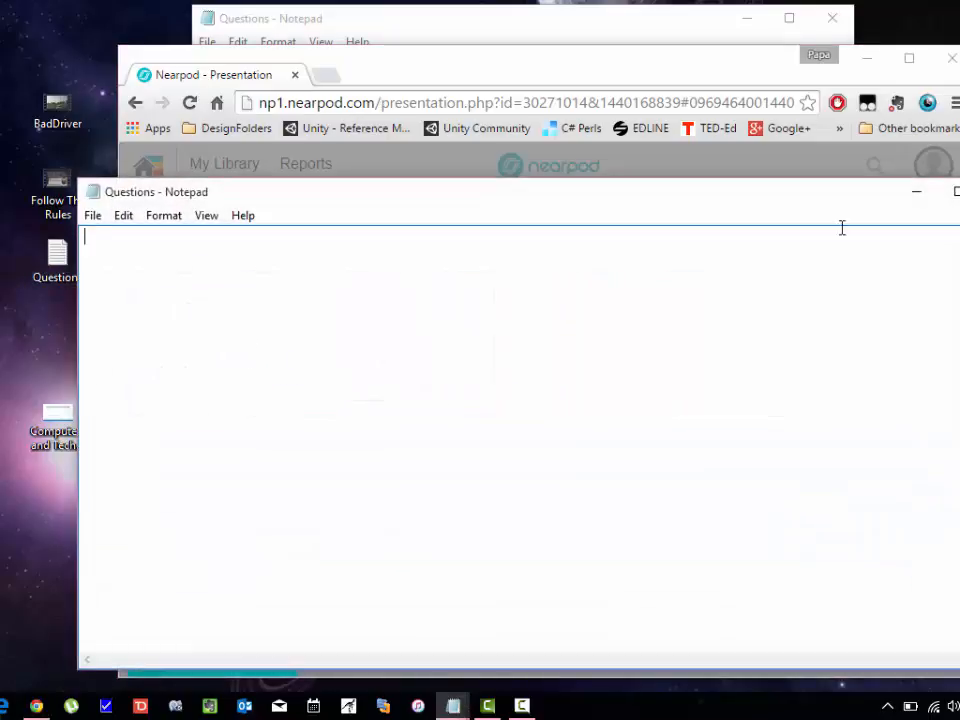
{"action": "key", "text": "alt+F4"}
{"action": "key", "text": "alt+Tab"}
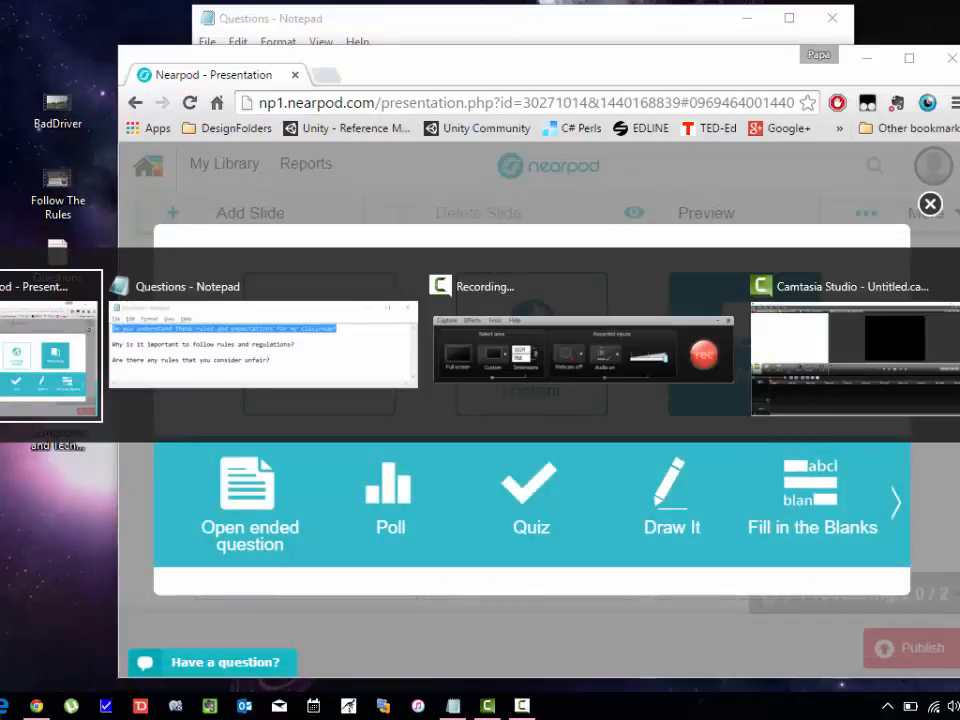
{"action": "key", "text": "alt+Tab"}
{"action": "key", "text": "Tab"}
{"action": "key", "text": "alt+shift+Tab"}
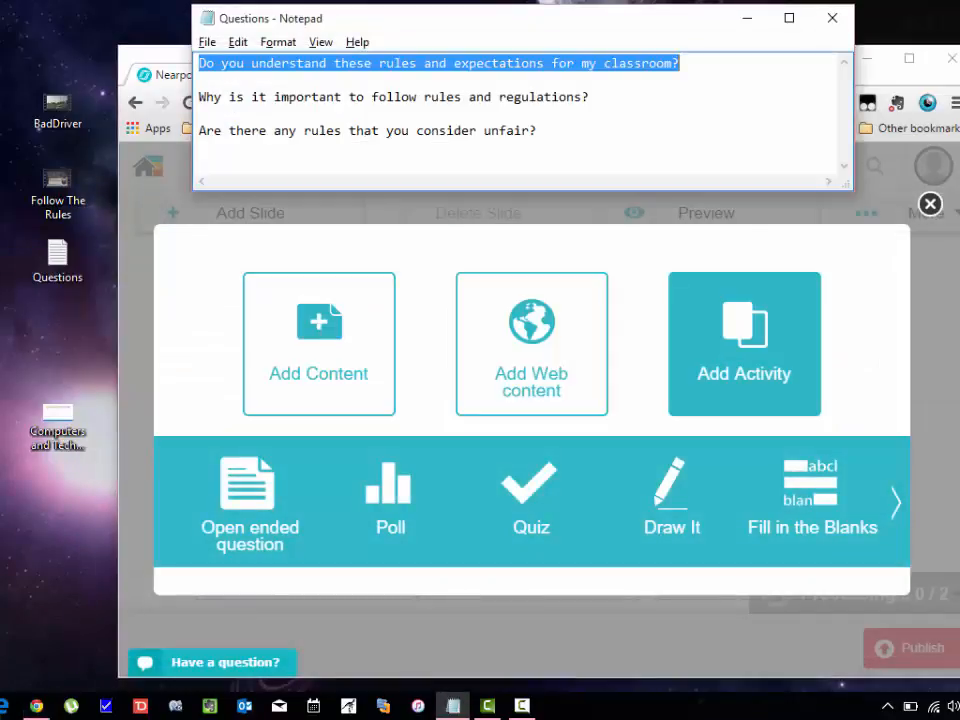
{"action": "left_click", "coordinate": [579, 80]}
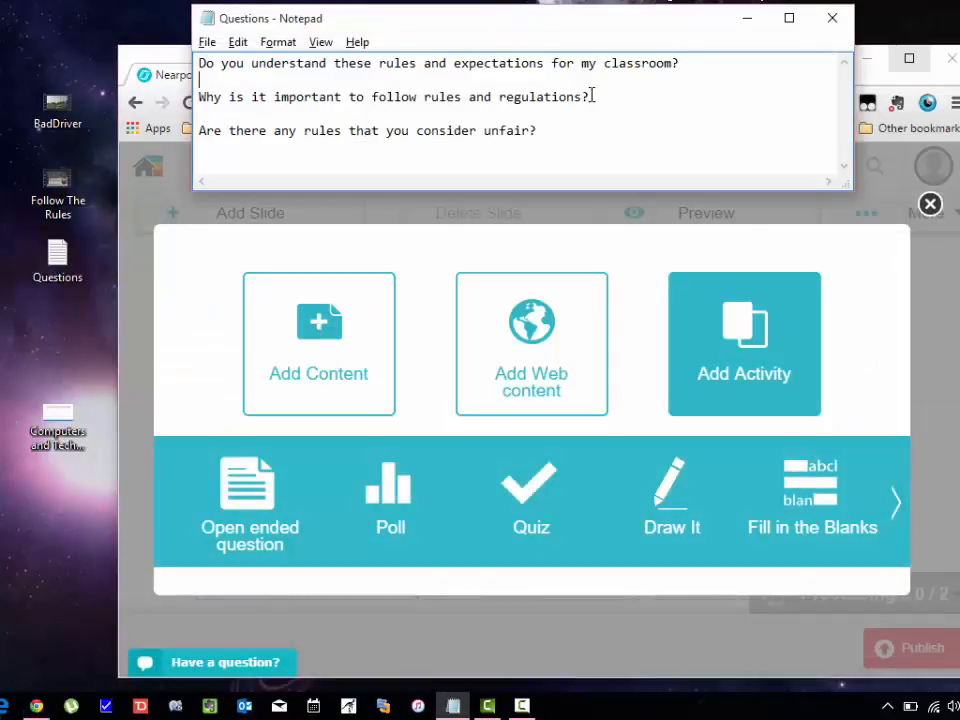
{"action": "left_click_drag", "start_coordinate": [591, 96], "coordinate": [264, 113]}
{"action": "left_click_drag", "start_coordinate": [199, 113], "coordinate": [199, 97]}
{"action": "key", "text": "ctrl+c"}
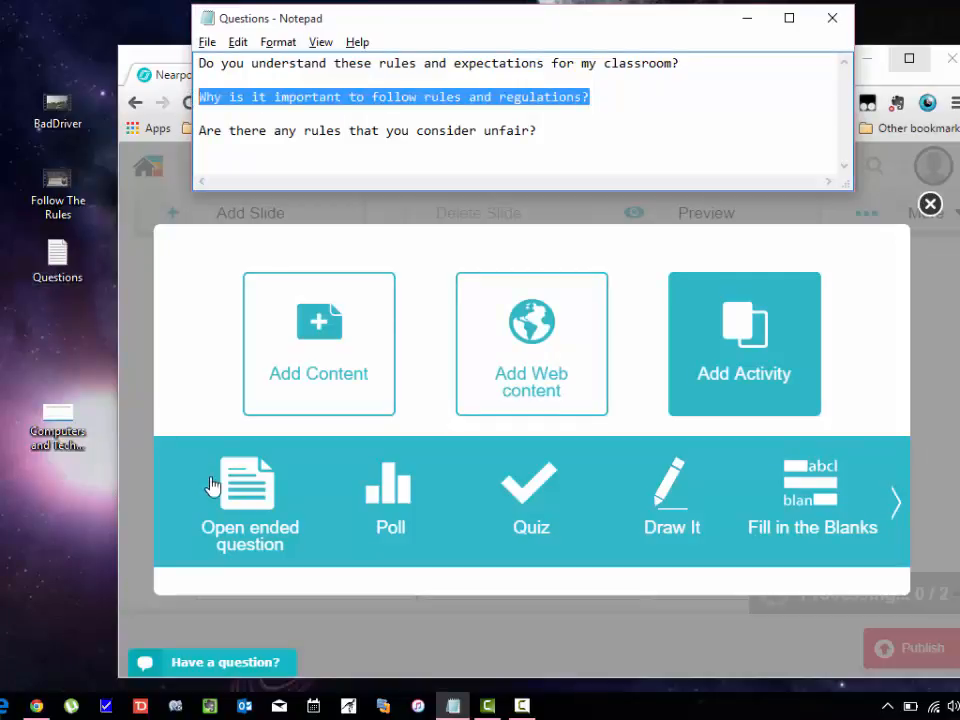
{"action": "left_click", "coordinate": [250, 490]}
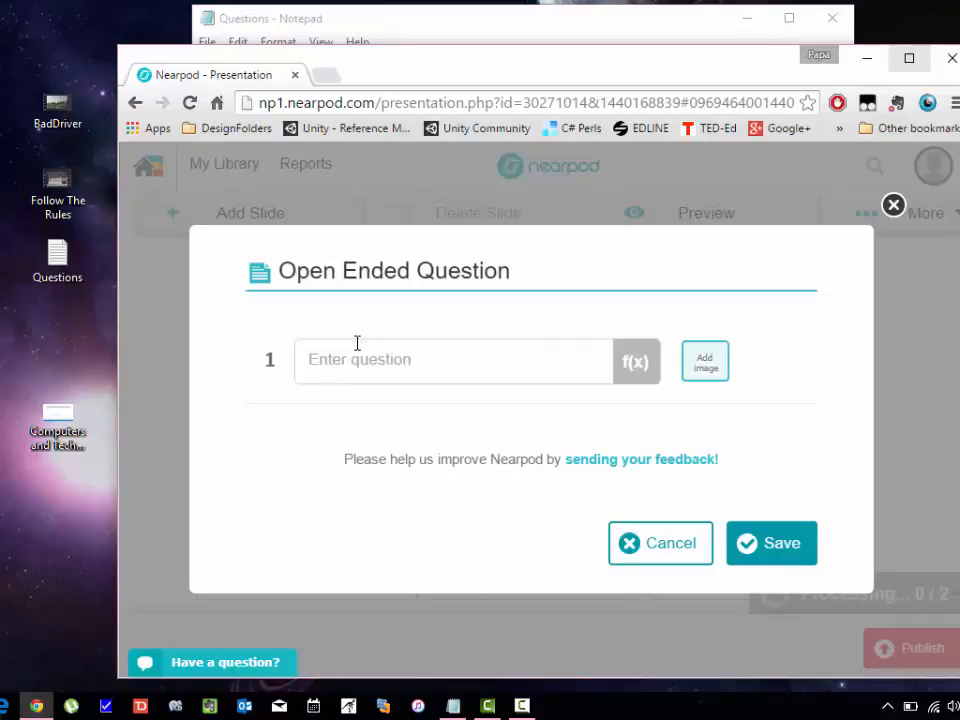
Paste 'Why is it important to follow rules and regulations?' into the open-ended question field.
{"action": "left_click", "coordinate": [344, 359]}
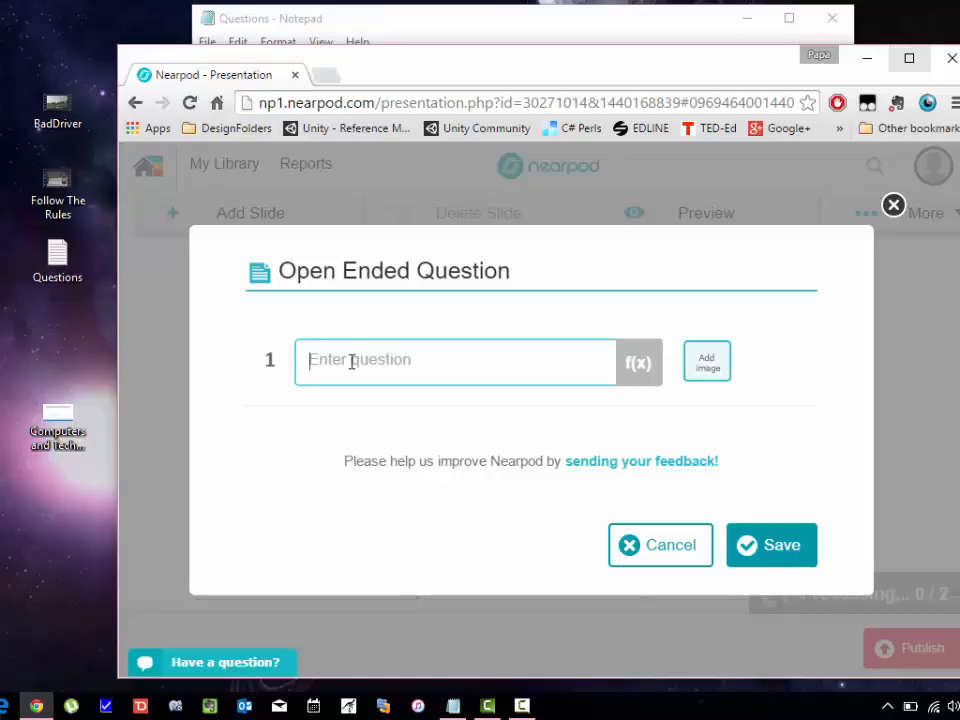
{"action": "key", "text": "ctrl+v"}
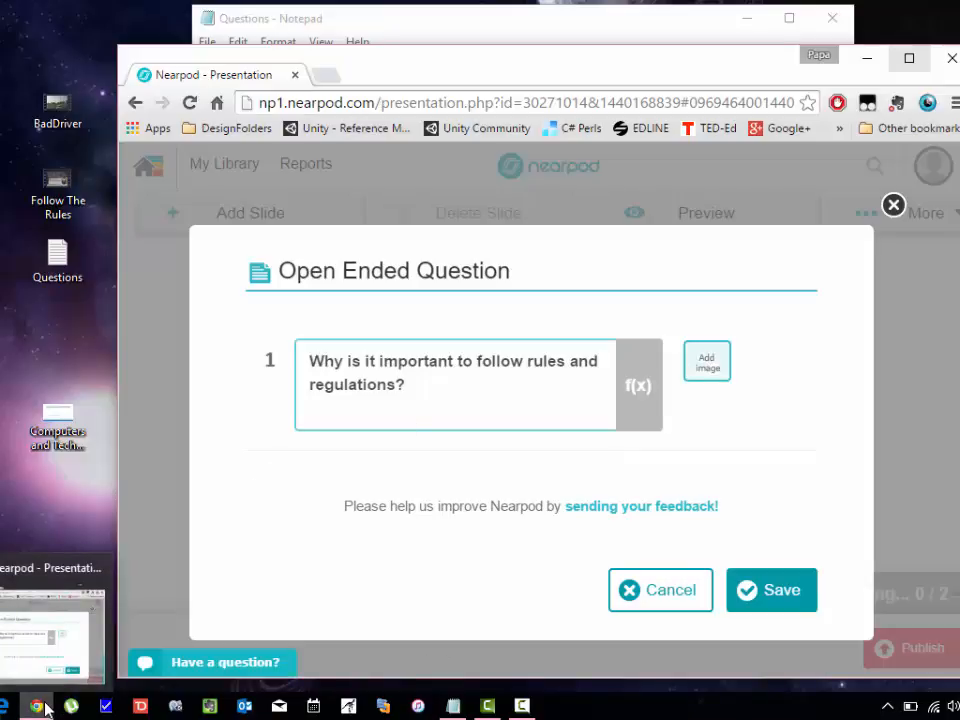
Search the web for 'rules image' in a new browser tab.
{"action": "left_click", "coordinate": [327, 77]}
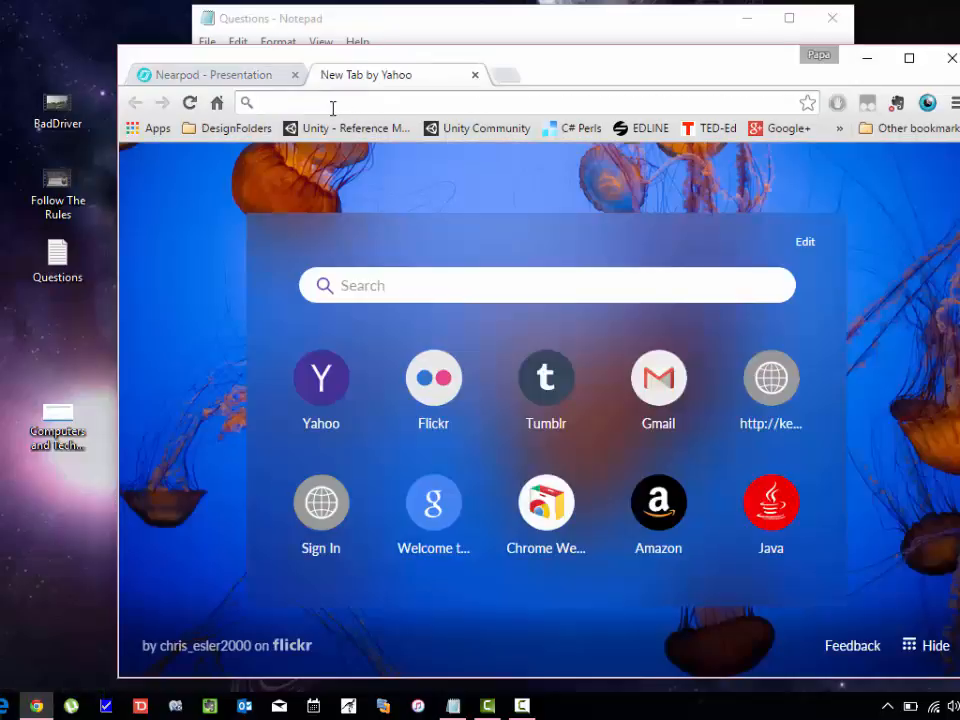
{"action": "type", "text": "rules image"}
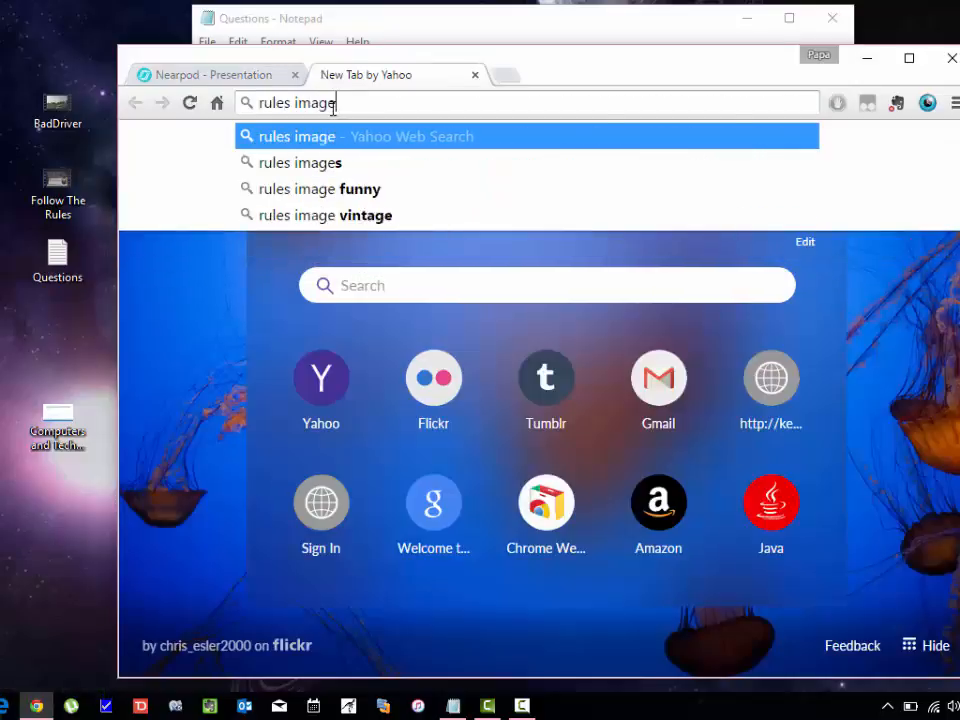
{"action": "key", "text": "Return"}
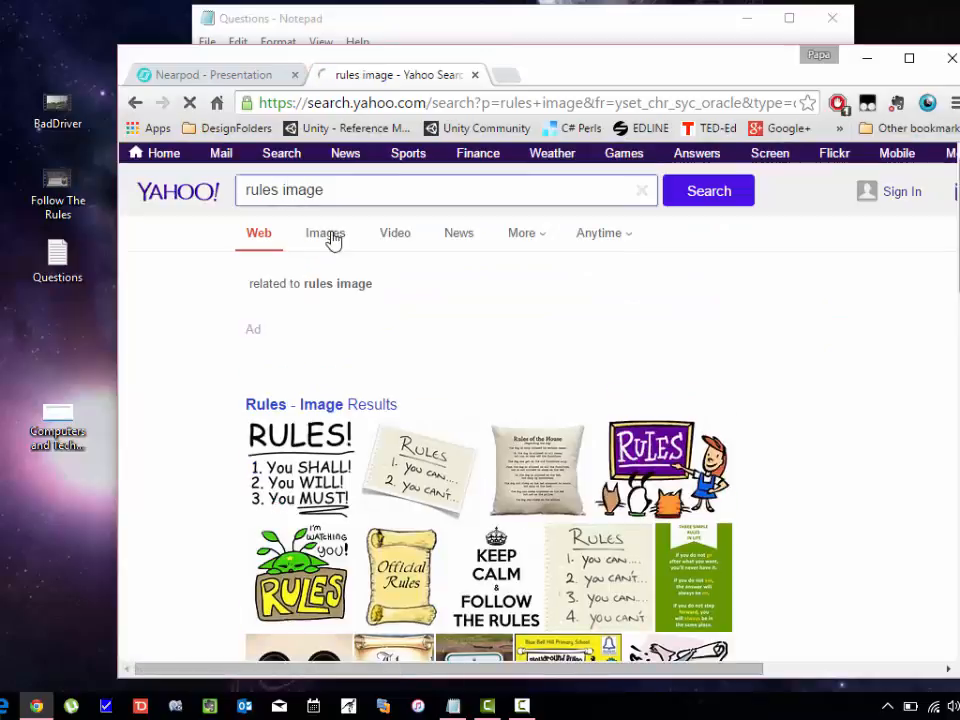
{"action": "scroll", "coordinate": [585, 352], "scroll_direction": "down", "scroll_amount": 3}
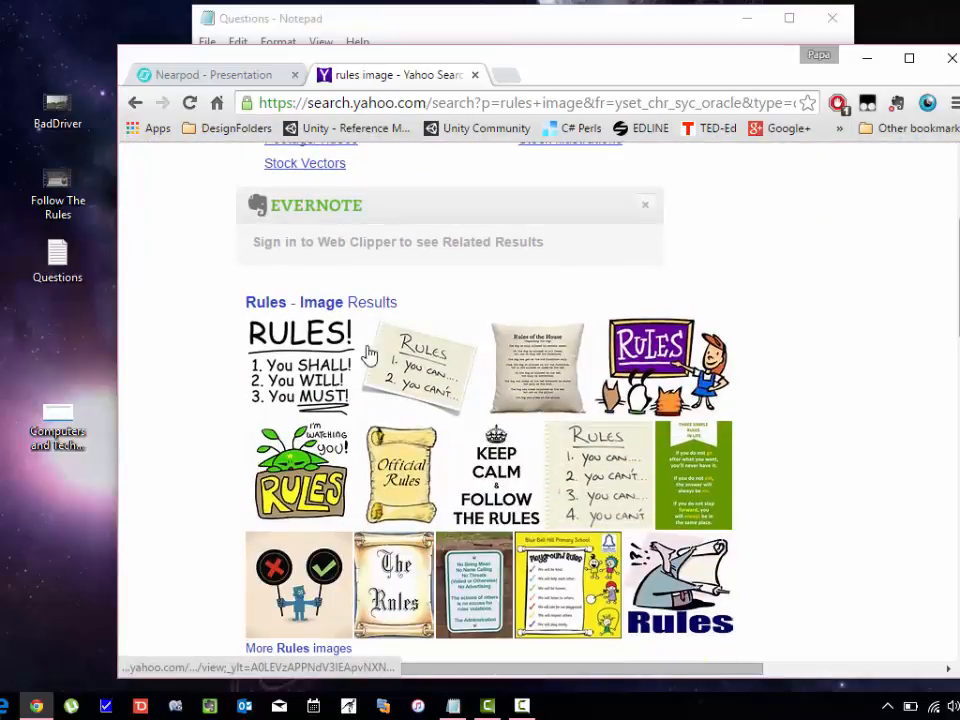
Save the first RULES! picture to the desktop and close the search tab.
{"action": "left_click", "coordinate": [303, 368]}
{"action": "left_click_drag", "start_coordinate": [388, 366], "coordinate": [60, 340]}
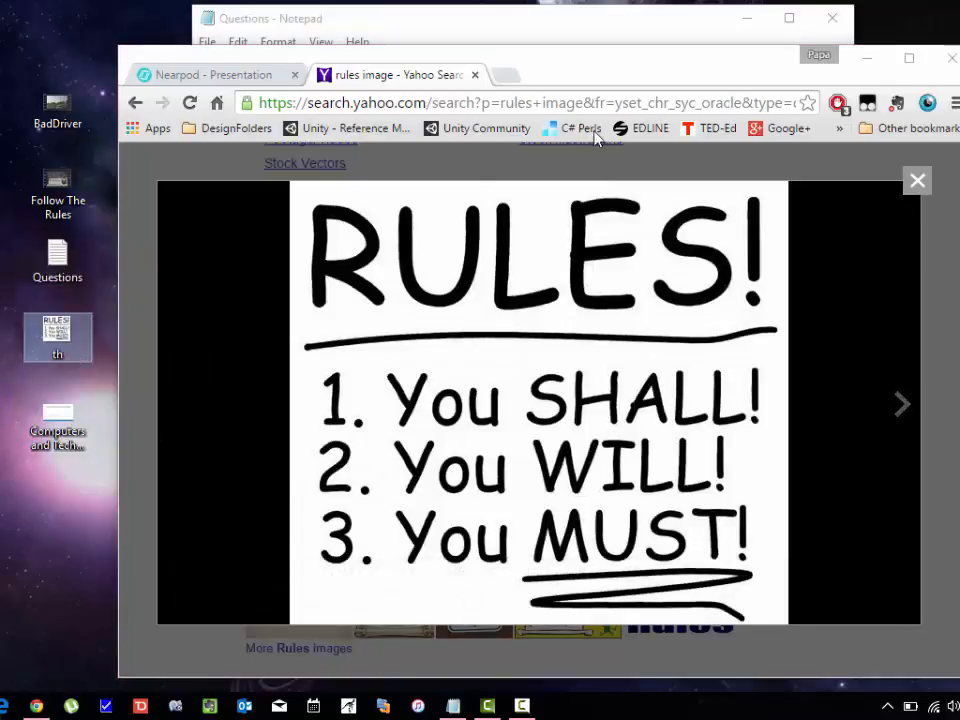
{"action": "left_click", "coordinate": [475, 75]}
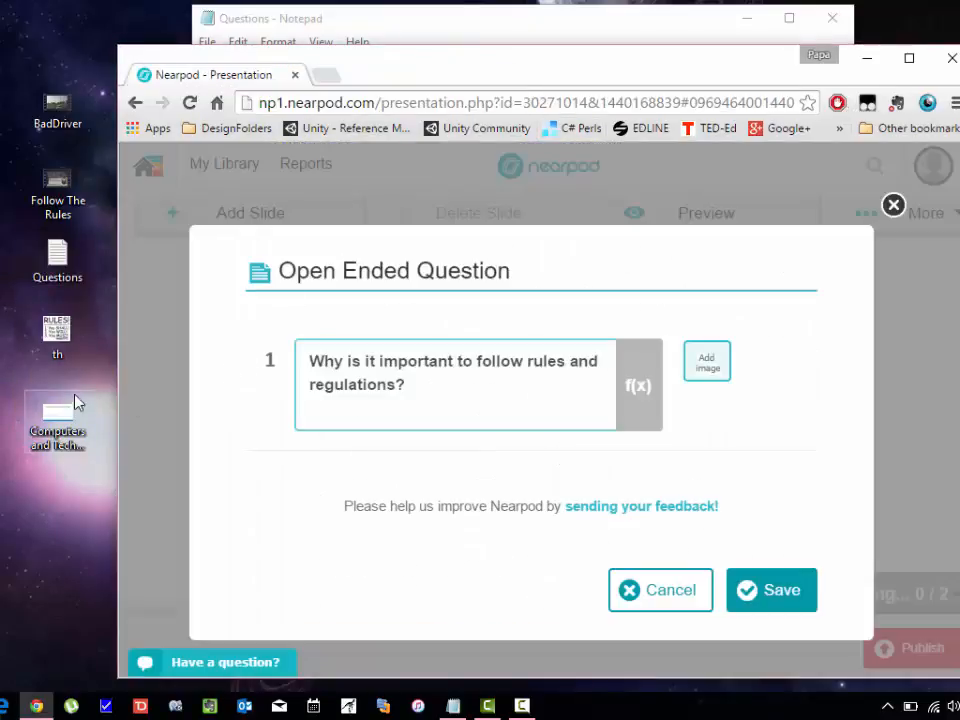
Attach the desktop 'th' RULES! picture to the question and save it as slide 18.
{"action": "left_click_drag", "start_coordinate": [64, 360], "coordinate": [677, 377]}
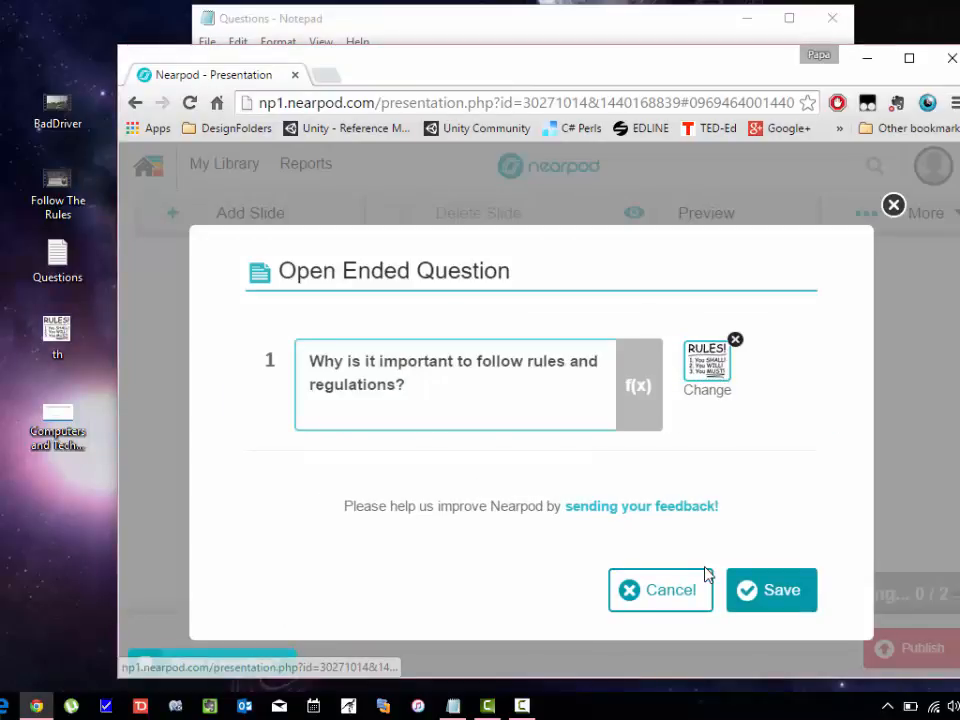
{"action": "left_click", "coordinate": [778, 593]}
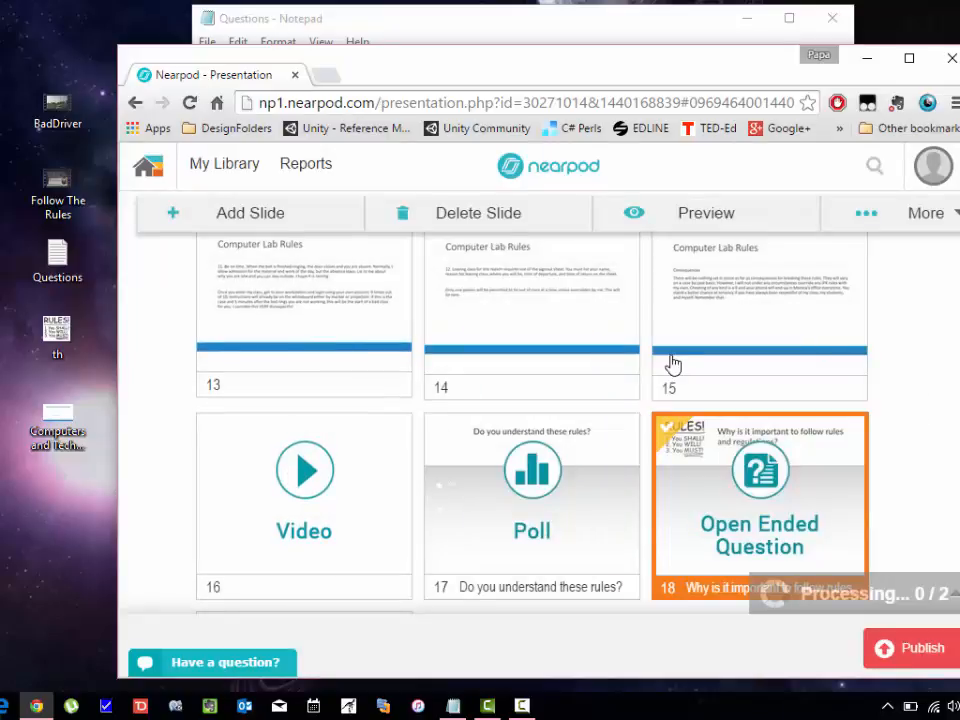
{"action": "key", "text": "alt+Tab"}
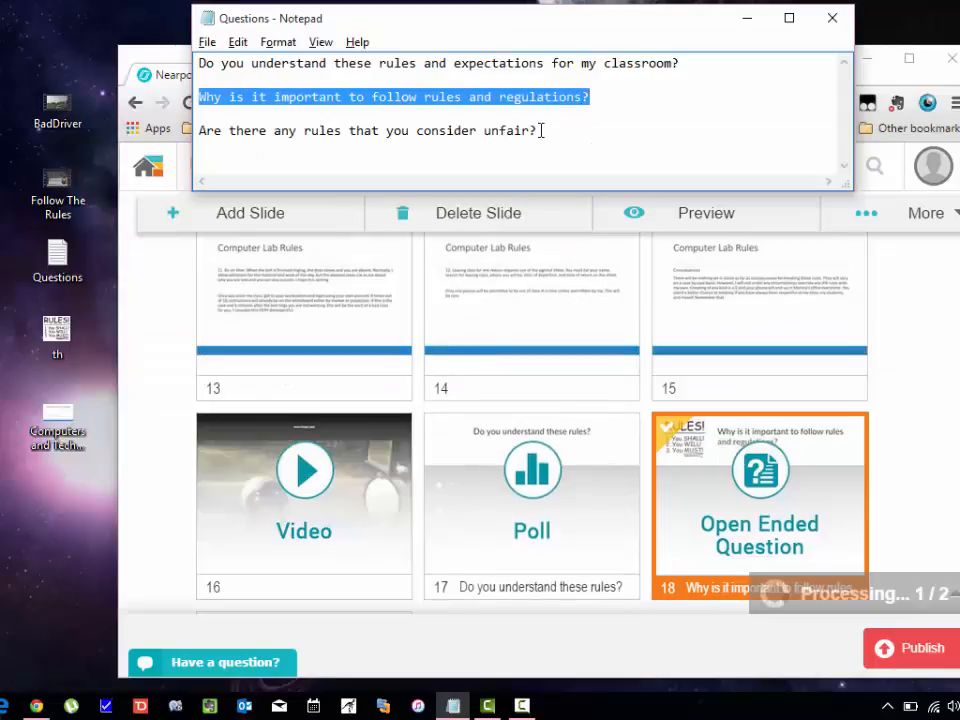
Copy the unfair-rules question from the notes and add a new Poll slide.
{"action": "left_click_drag", "start_coordinate": [285, 141], "coordinate": [212, 122]}
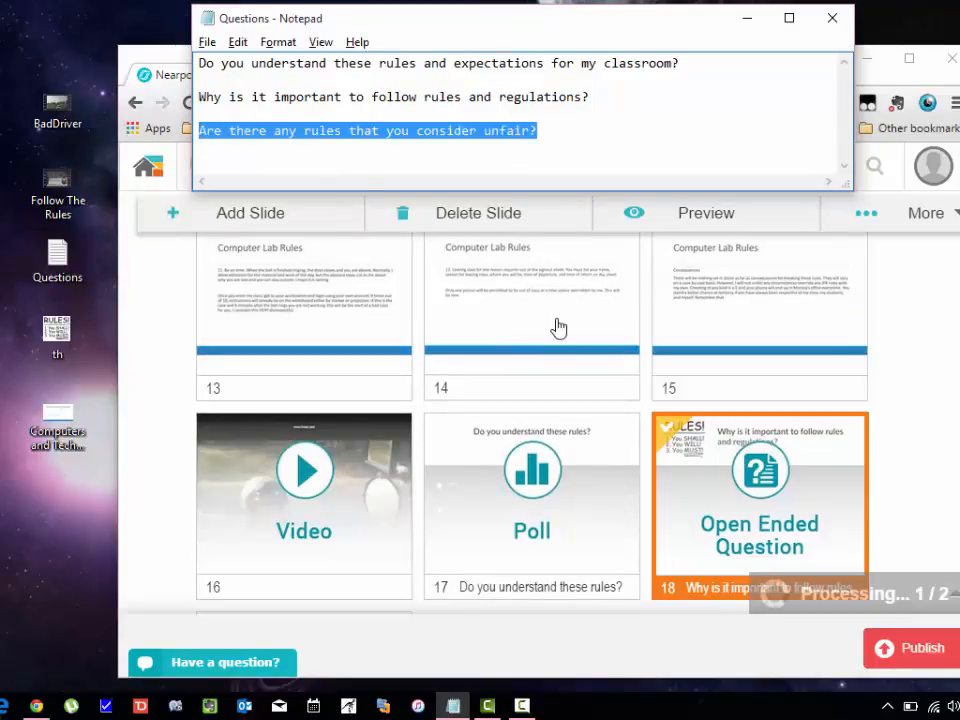
{"action": "left_click", "coordinate": [935, 468]}
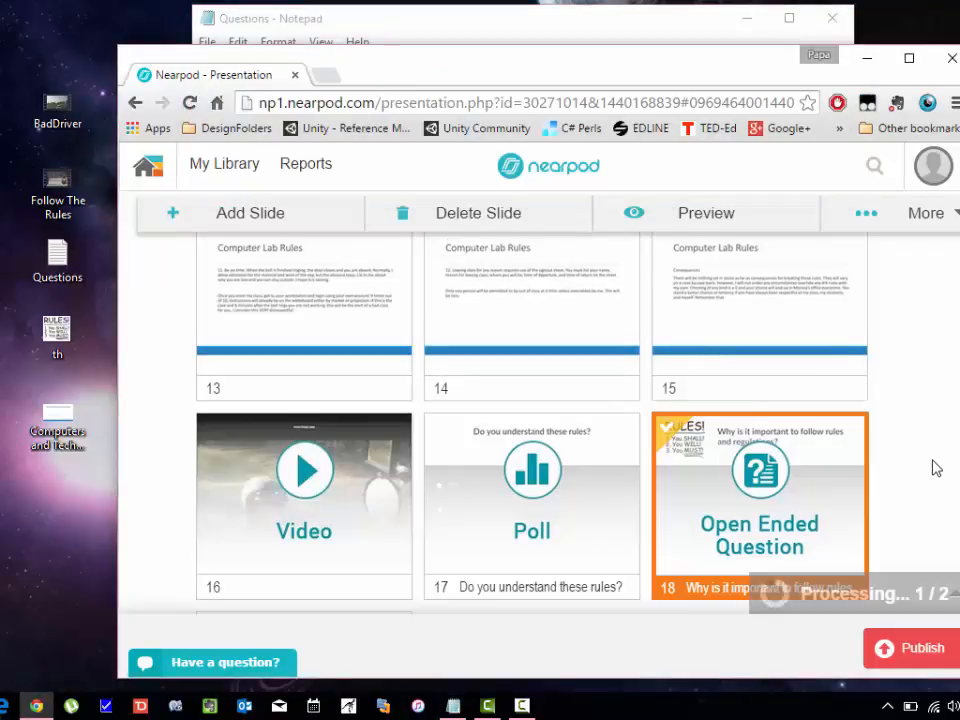
{"action": "scroll", "coordinate": [835, 477], "scroll_direction": "down", "scroll_amount": 2}
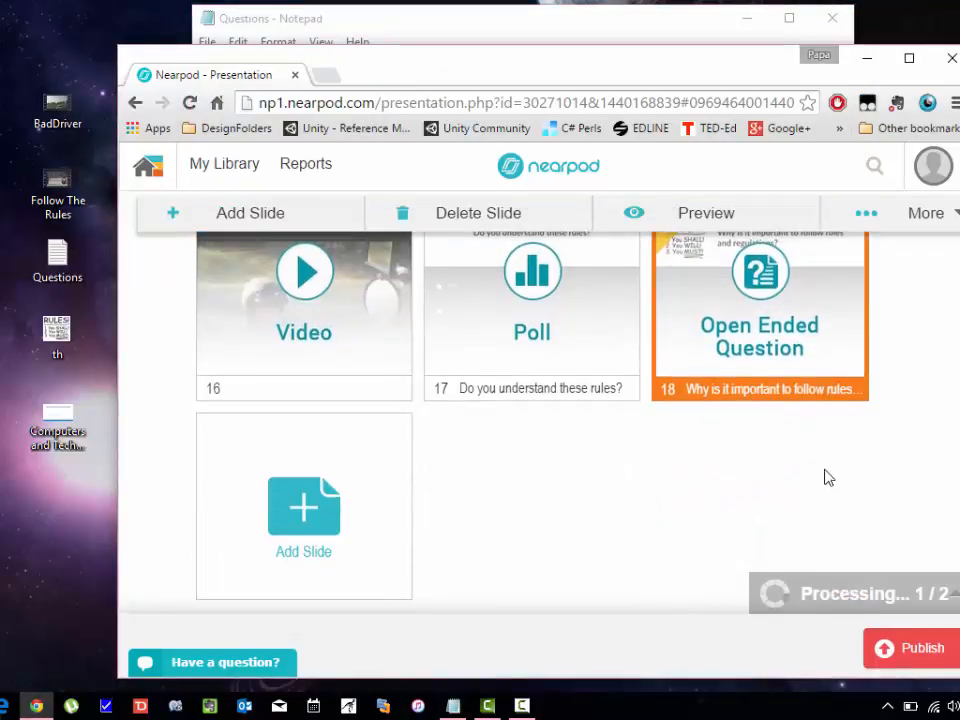
{"action": "left_click", "coordinate": [268, 561]}
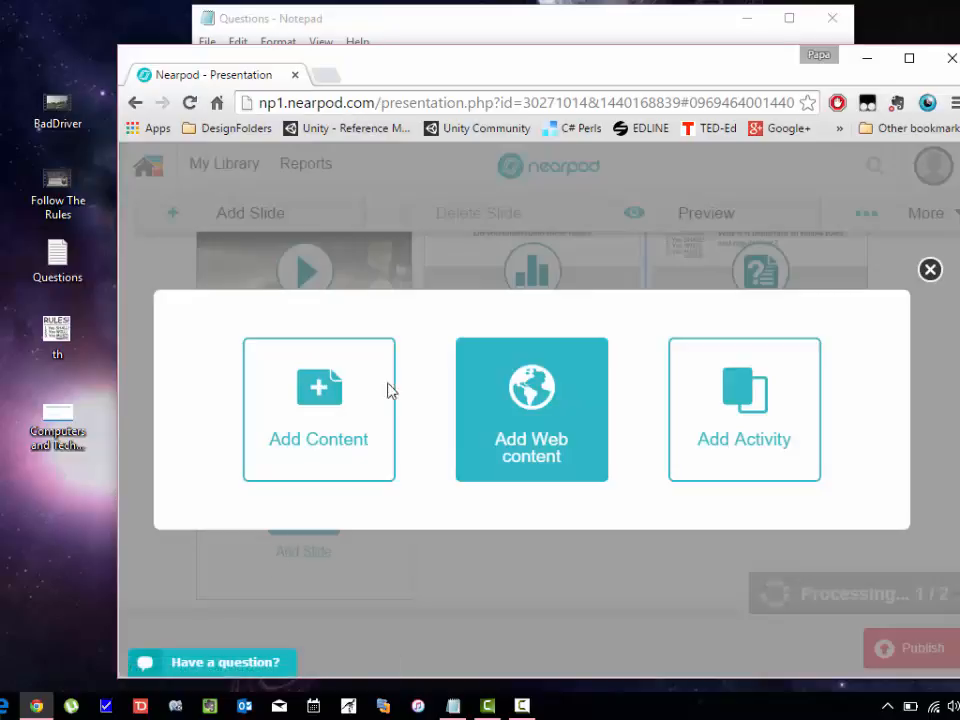
{"action": "left_click", "coordinate": [756, 393]}
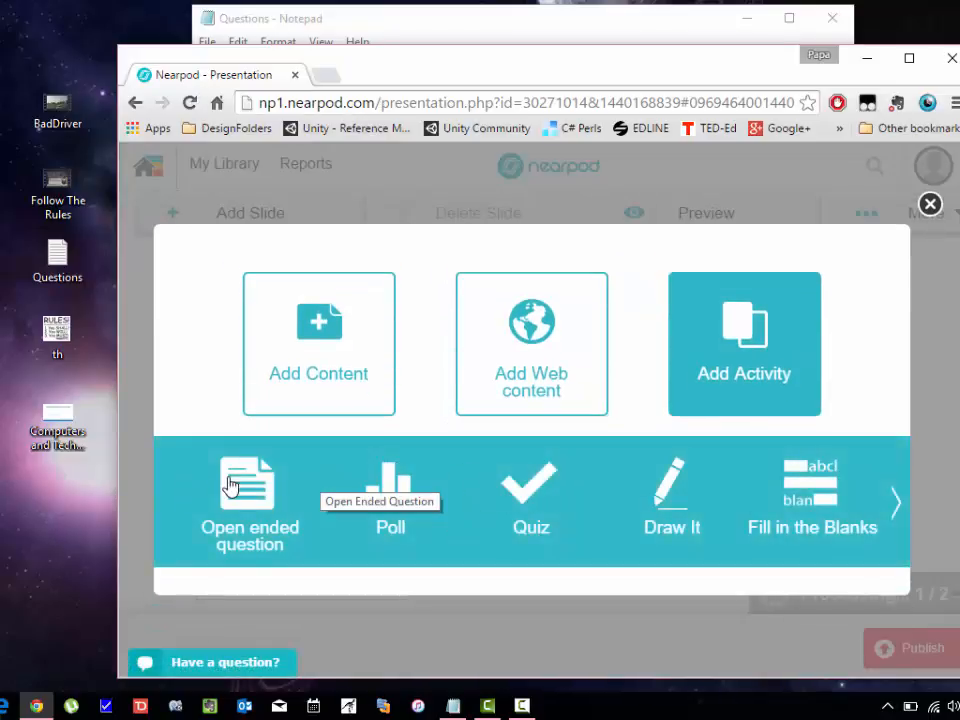
{"action": "key", "text": "alt+Tab"}
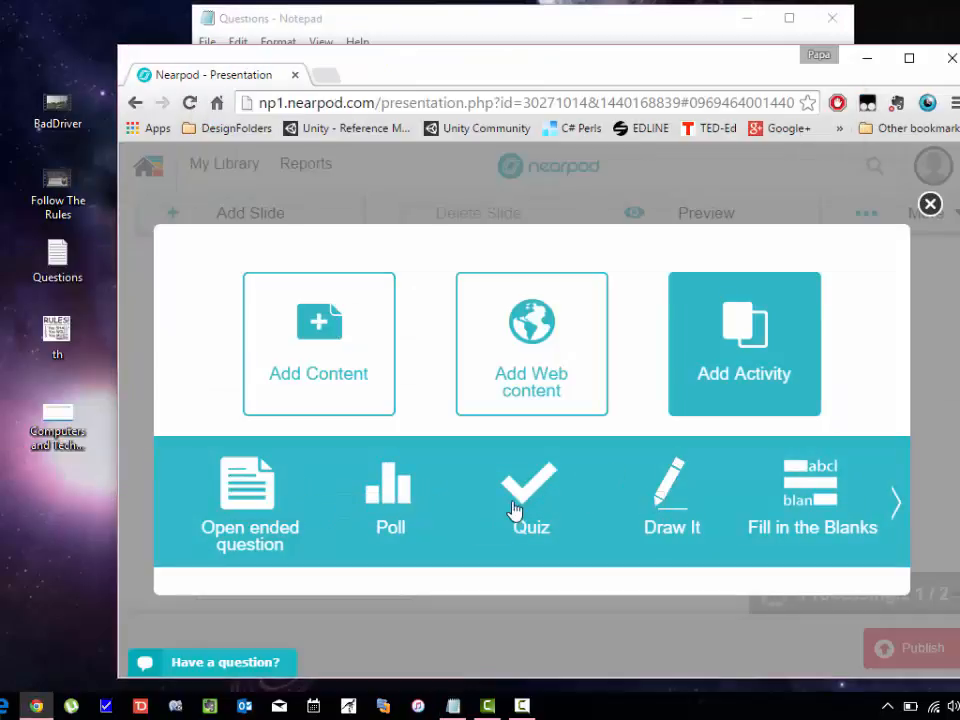
{"action": "left_click", "coordinate": [383, 495]}
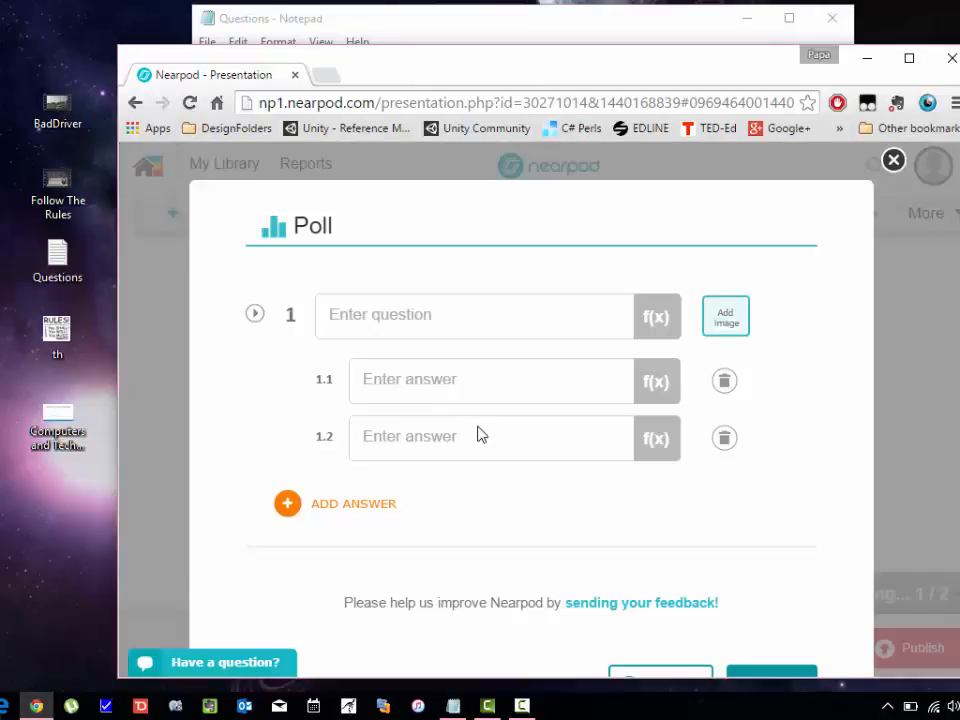
Enter the poll question 'Are there any rules that you consider unfair?' with answers Yes and No, and save it.
{"action": "left_click", "coordinate": [424, 314]}
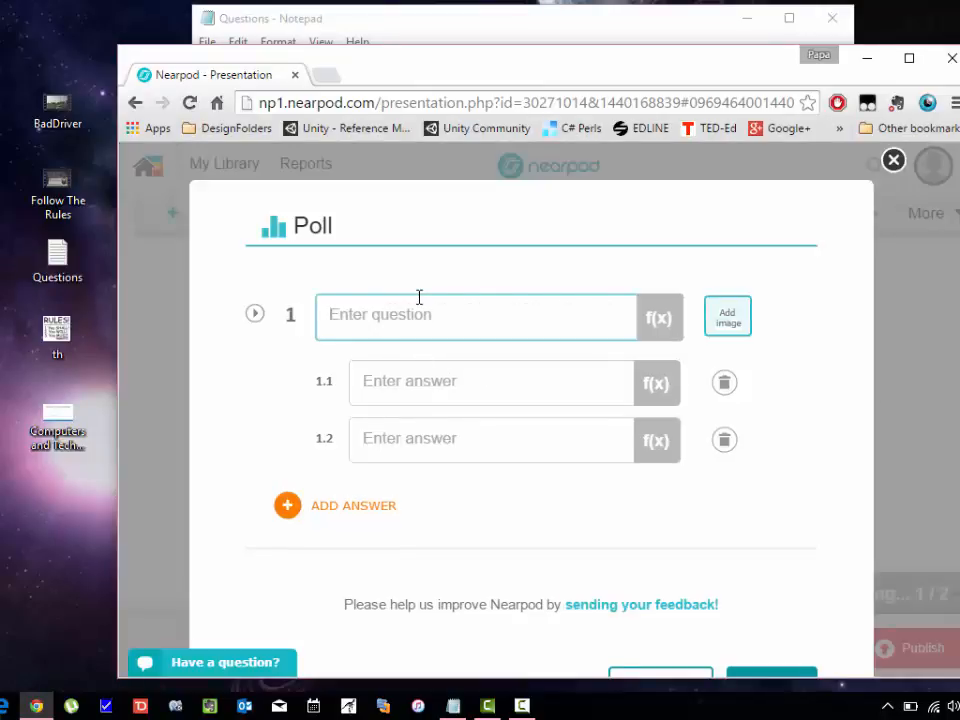
{"action": "type", "text": "Are there any rules that you consider unfair?"}
{"action": "left_click", "coordinate": [436, 404]}
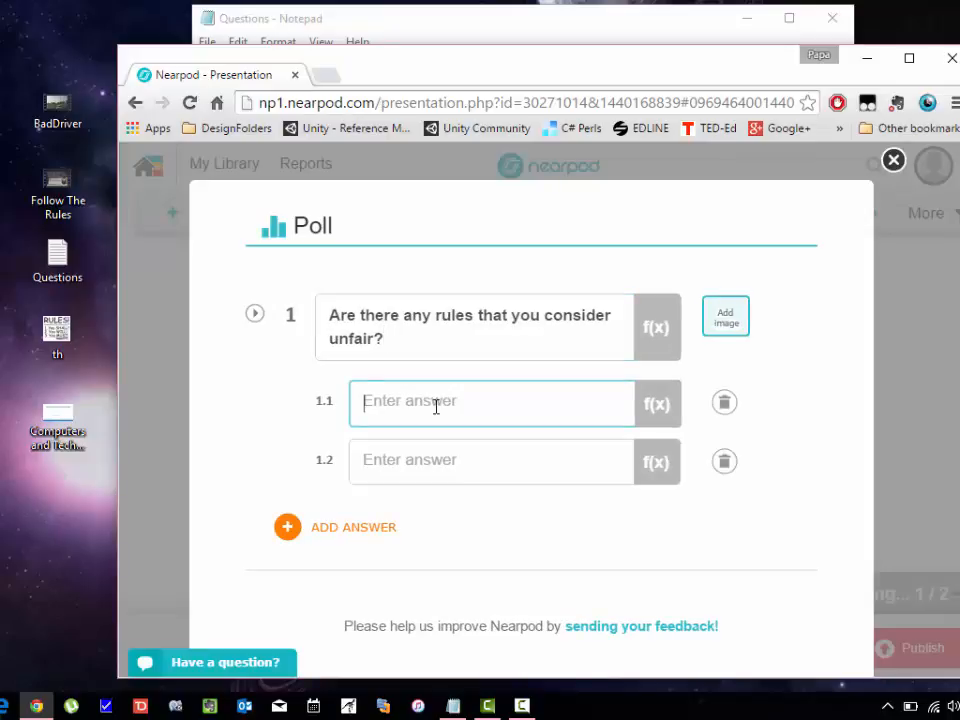
{"action": "type", "text": "Yes"}
{"action": "key", "text": "Tab"}
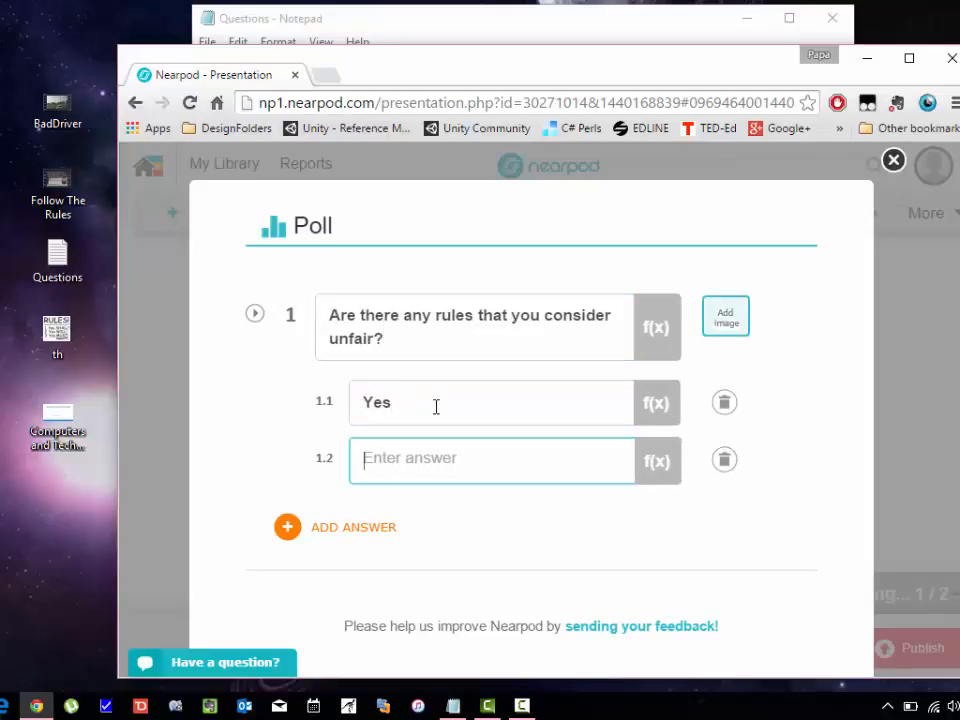
{"action": "type", "text": "No"}
{"action": "left_click", "coordinate": [849, 382]}
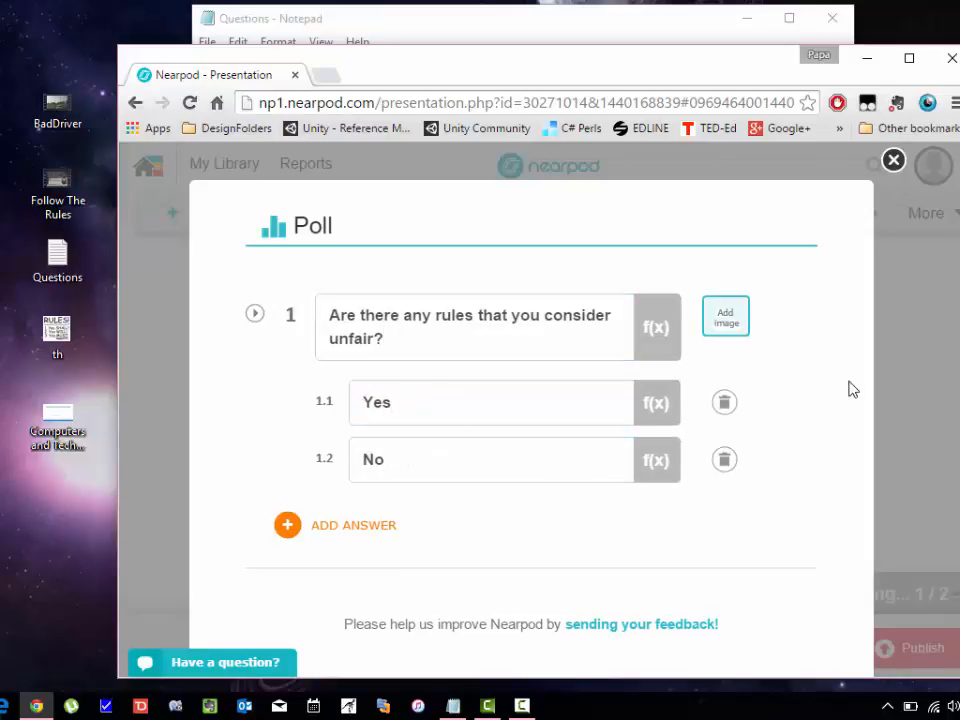
{"action": "scroll", "coordinate": [849, 389], "scroll_direction": "down", "scroll_amount": 1}
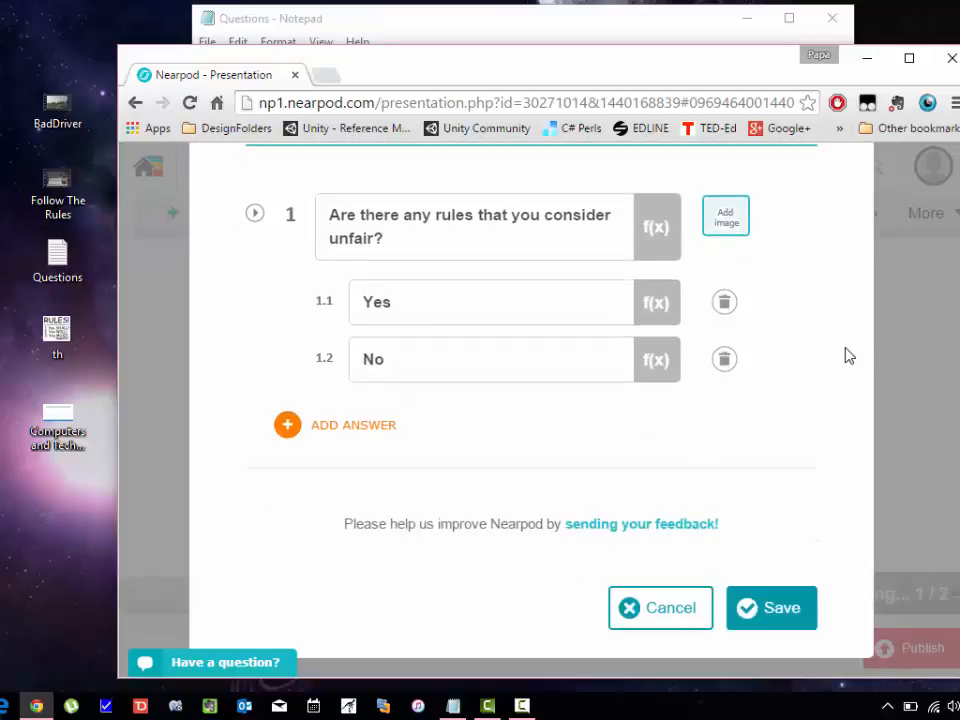
{"action": "left_click", "coordinate": [779, 619]}
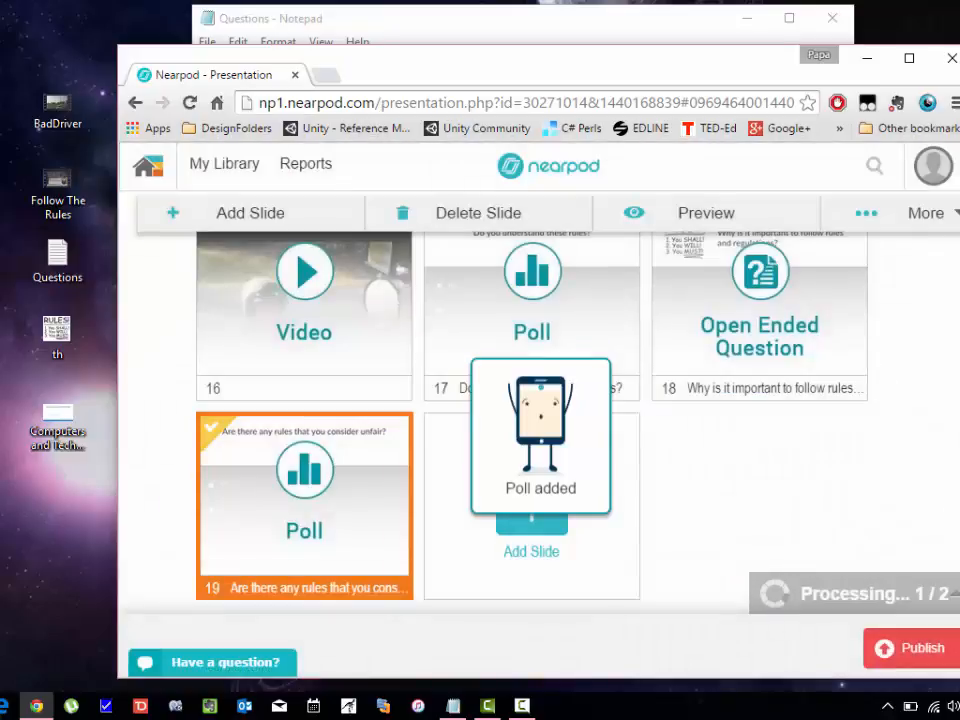
Drag the 'Do you understand these rules?' poll slide up to position 4.
{"action": "scroll", "coordinate": [532, 420], "scroll_direction": "up", "scroll_amount": 1}
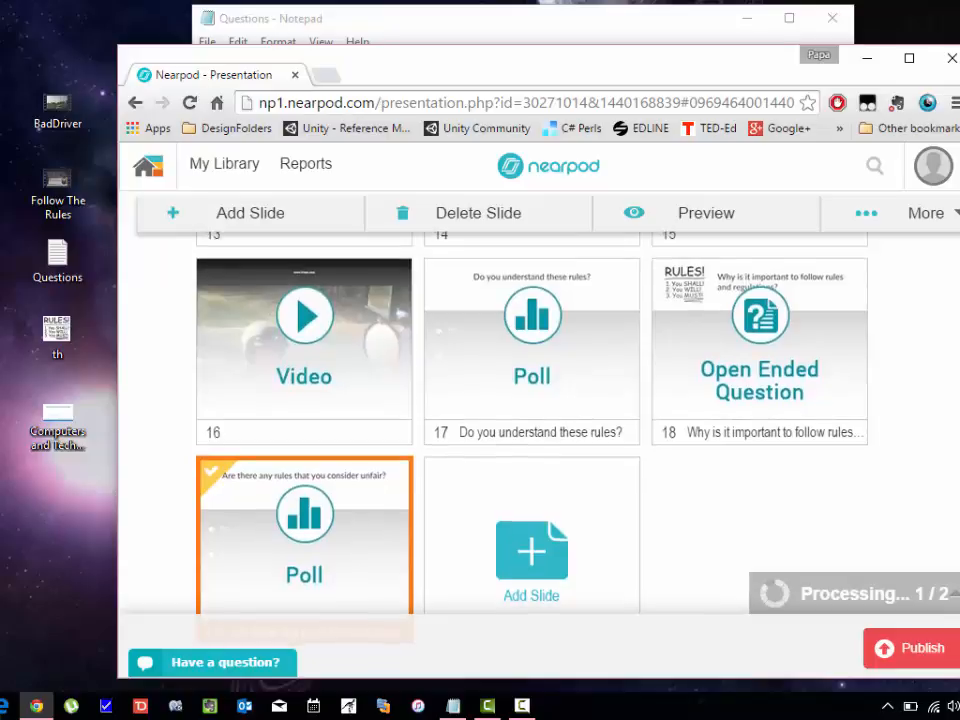
{"action": "scroll", "coordinate": [958, 465], "scroll_direction": "up", "scroll_amount": 4}
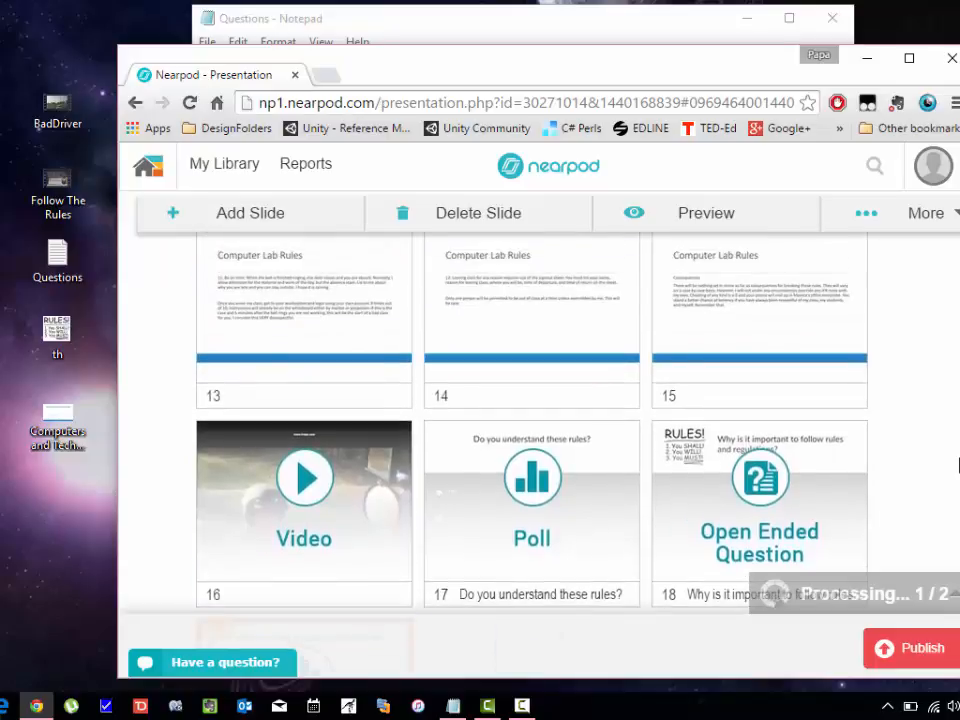
{"action": "scroll", "coordinate": [956, 440], "scroll_direction": "up", "scroll_amount": 3}
{"action": "scroll", "coordinate": [945, 450], "scroll_direction": "down", "scroll_amount": 4}
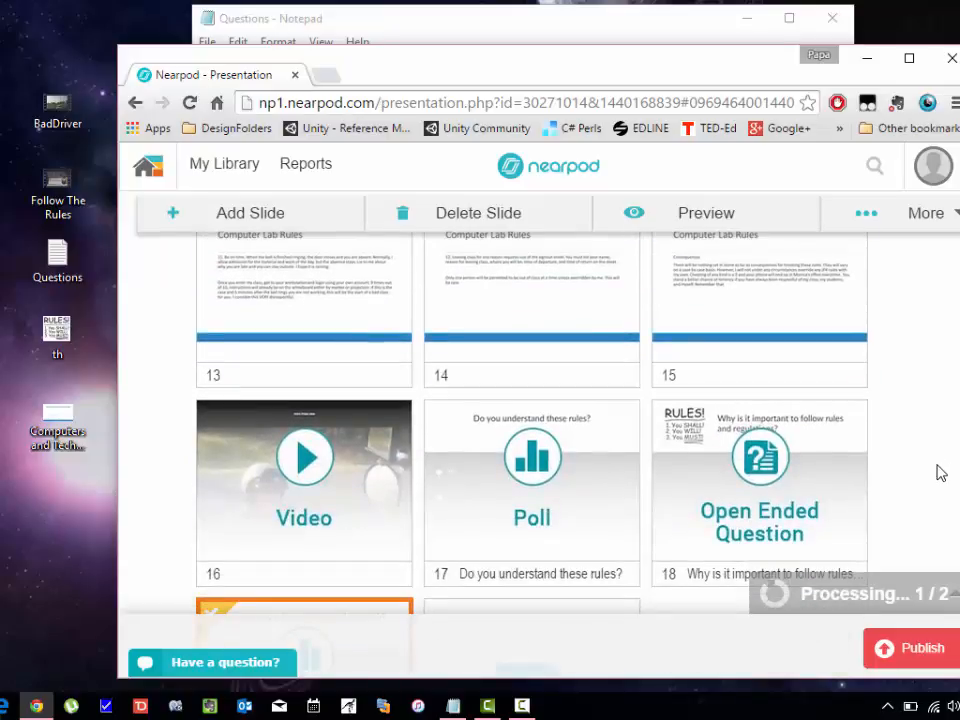
{"action": "scroll", "coordinate": [940, 465], "scroll_direction": "up", "scroll_amount": 1}
{"action": "scroll", "coordinate": [940, 460], "scroll_direction": "up", "scroll_amount": 2}
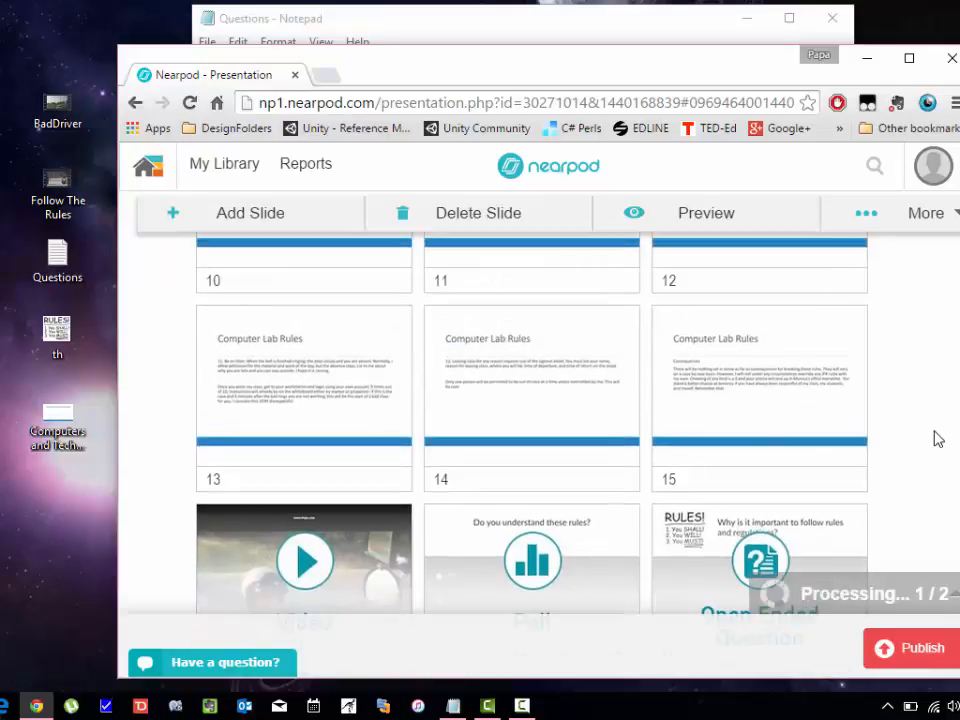
{"action": "scroll", "coordinate": [921, 386], "scroll_direction": "up", "scroll_amount": 3}
{"action": "scroll", "coordinate": [921, 424], "scroll_direction": "down", "scroll_amount": 2}
{"action": "scroll", "coordinate": [921, 459], "scroll_direction": "down", "scroll_amount": 3}
{"action": "scroll", "coordinate": [921, 461], "scroll_direction": "up", "scroll_amount": 1}
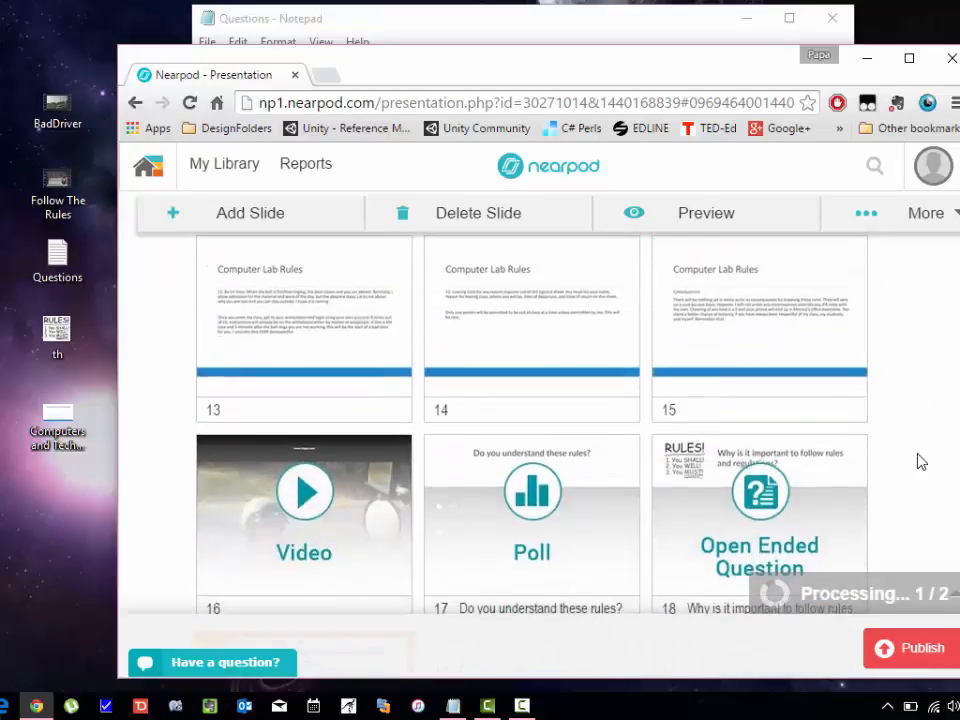
{"action": "scroll", "coordinate": [921, 455], "scroll_direction": "up", "scroll_amount": 1}
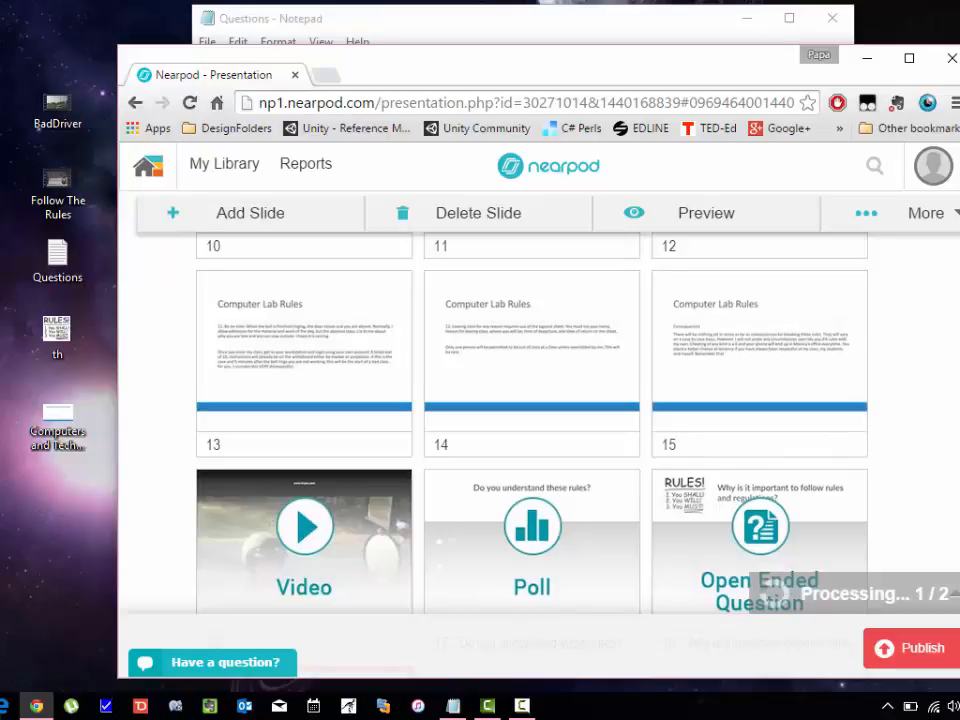
{"action": "scroll", "coordinate": [530, 420], "scroll_direction": "up", "scroll_amount": 1}
{"action": "scroll", "coordinate": [542, 583], "scroll_direction": "down", "scroll_amount": 1}
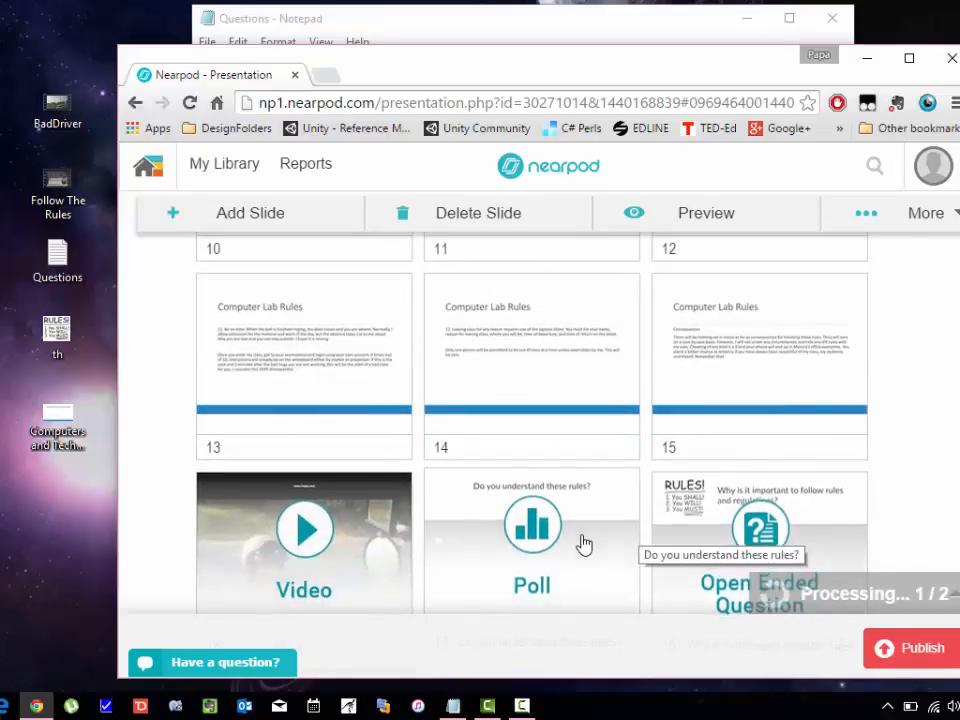
{"action": "left_click_drag", "start_coordinate": [581, 542], "coordinate": [334, 505]}
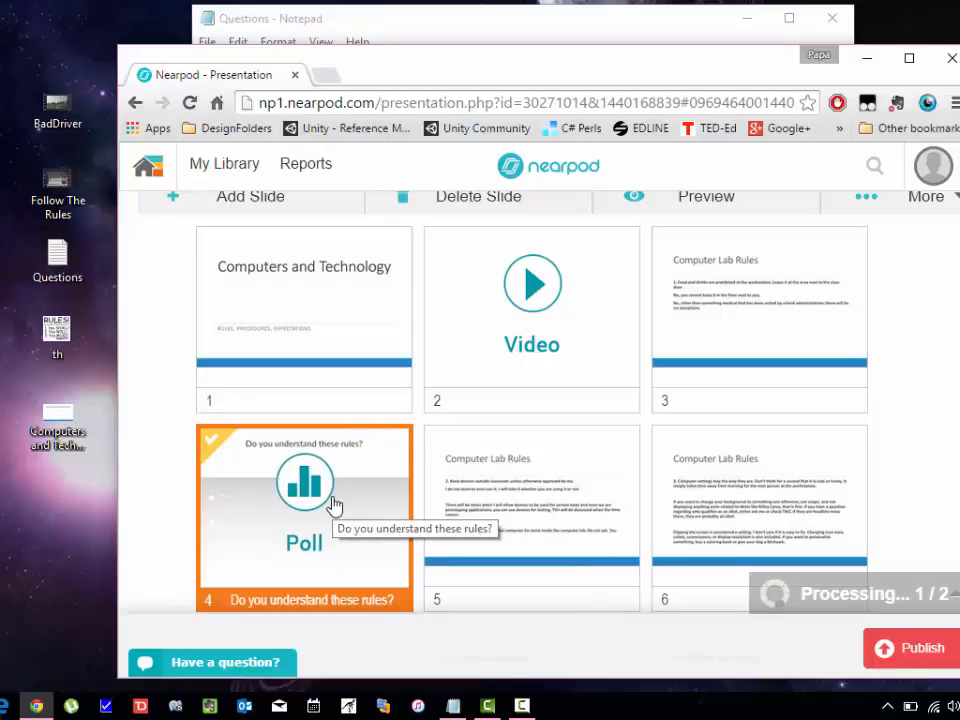
Copy the 'Do you understand these rules?' poll and move the unfair-rules poll to slide 17.
{"action": "right_click", "coordinate": [334, 505]}
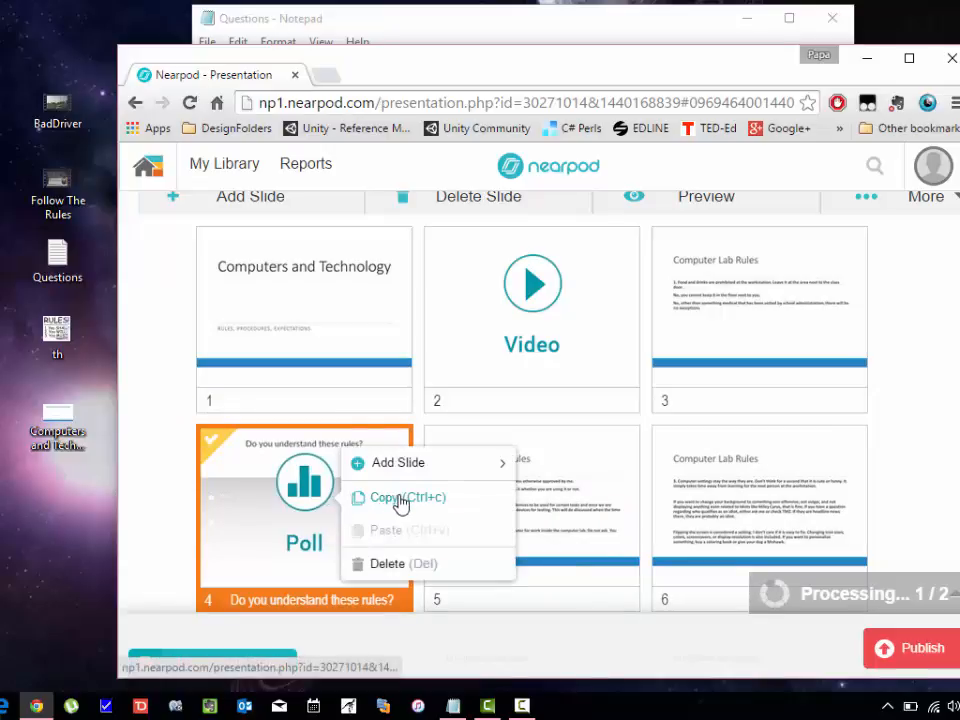
{"action": "left_click", "coordinate": [400, 498]}
{"action": "scroll", "coordinate": [688, 508], "scroll_direction": "down", "scroll_amount": 5}
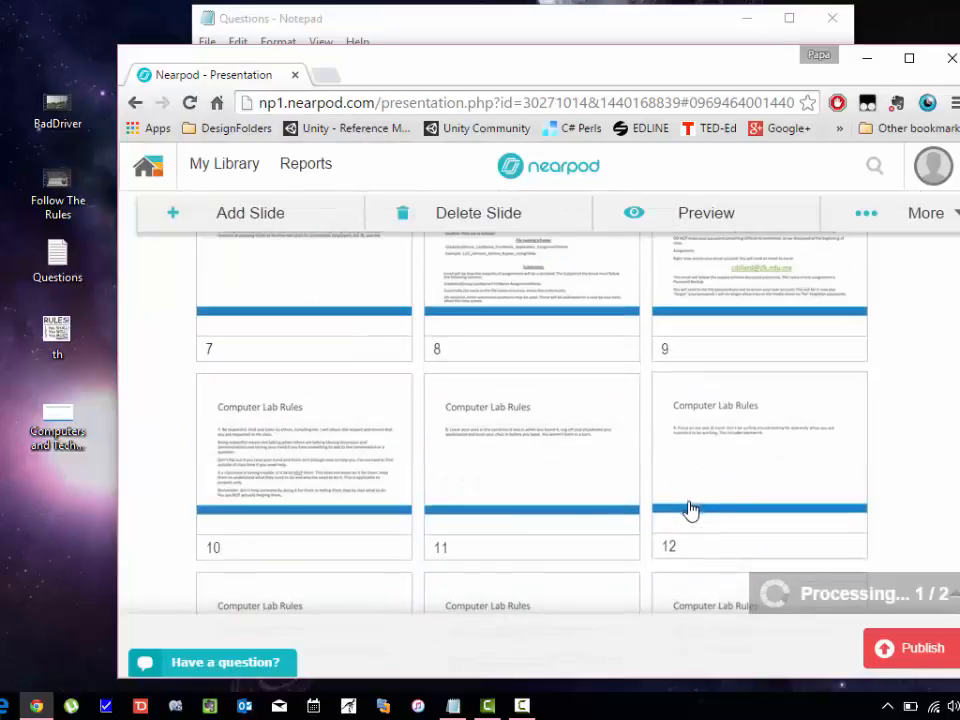
{"action": "scroll", "coordinate": [688, 508], "scroll_direction": "down", "scroll_amount": 4}
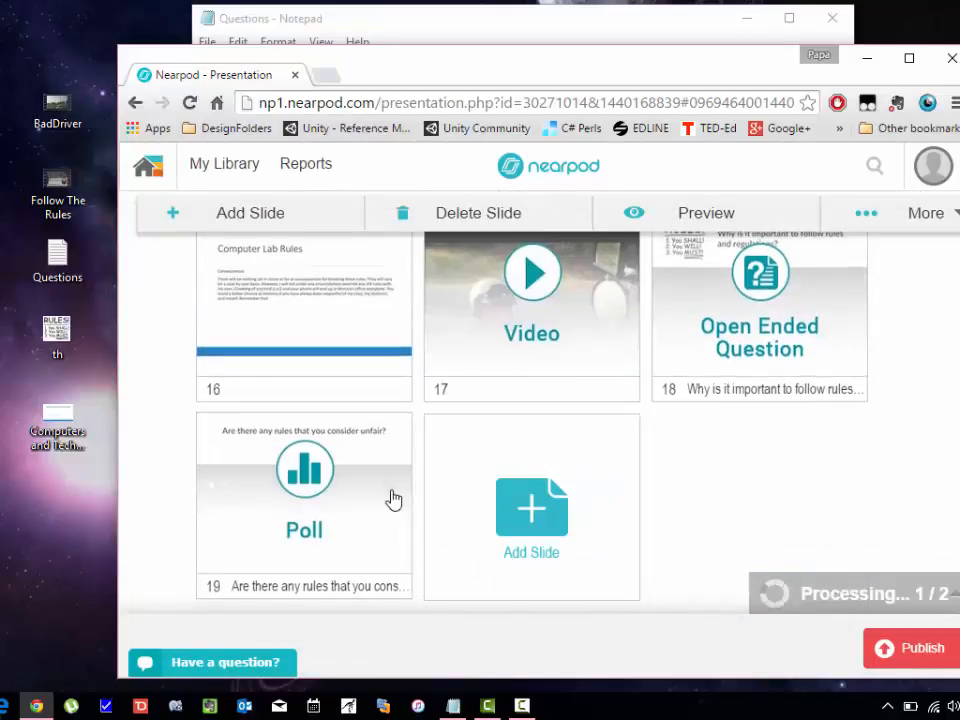
{"action": "left_click_drag", "start_coordinate": [324, 501], "coordinate": [515, 278]}
{"action": "left_click_drag", "start_coordinate": [464, 340], "coordinate": [505, 320]}
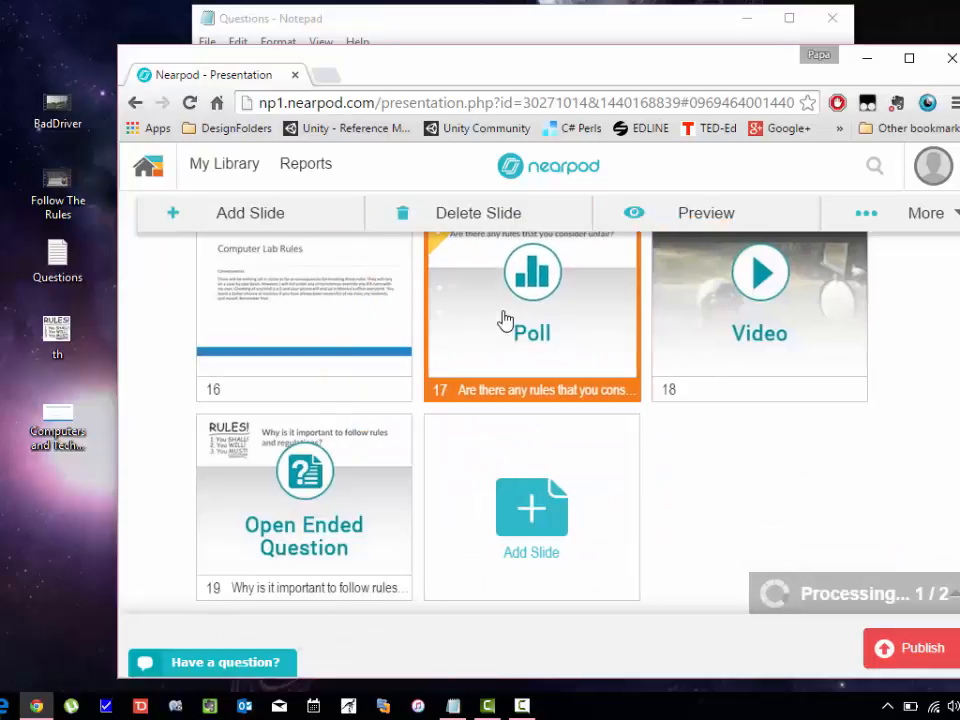
Paste a copy of the comprehension poll and move it to position 9.
{"action": "right_click", "coordinate": [418, 313]}
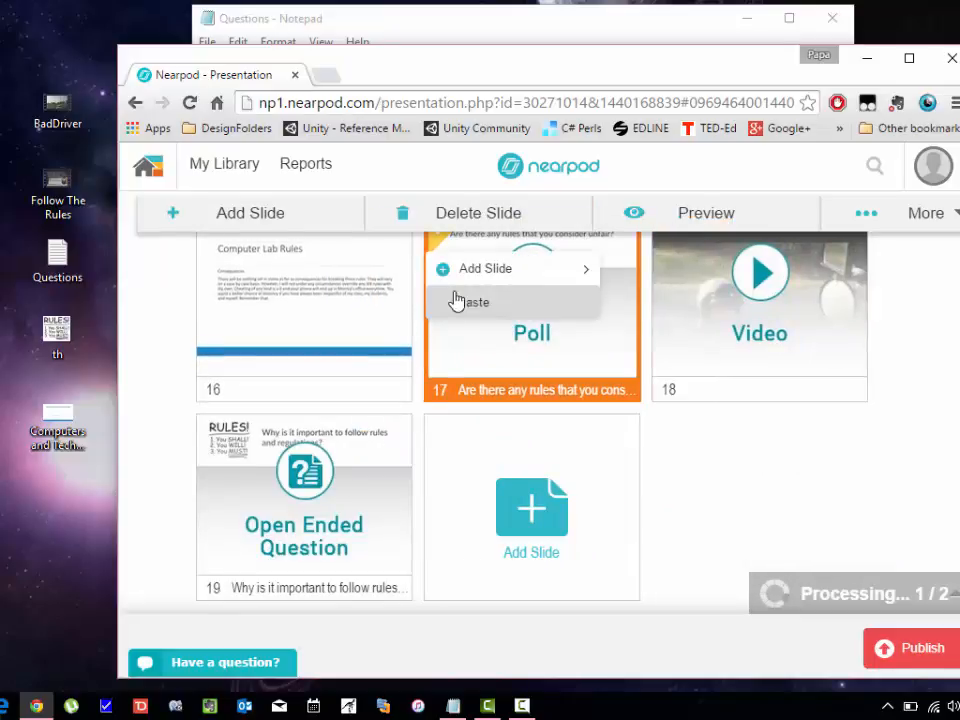
{"action": "mouse_move", "coordinate": [484, 272]}
{"action": "left_click", "coordinate": [467, 303]}
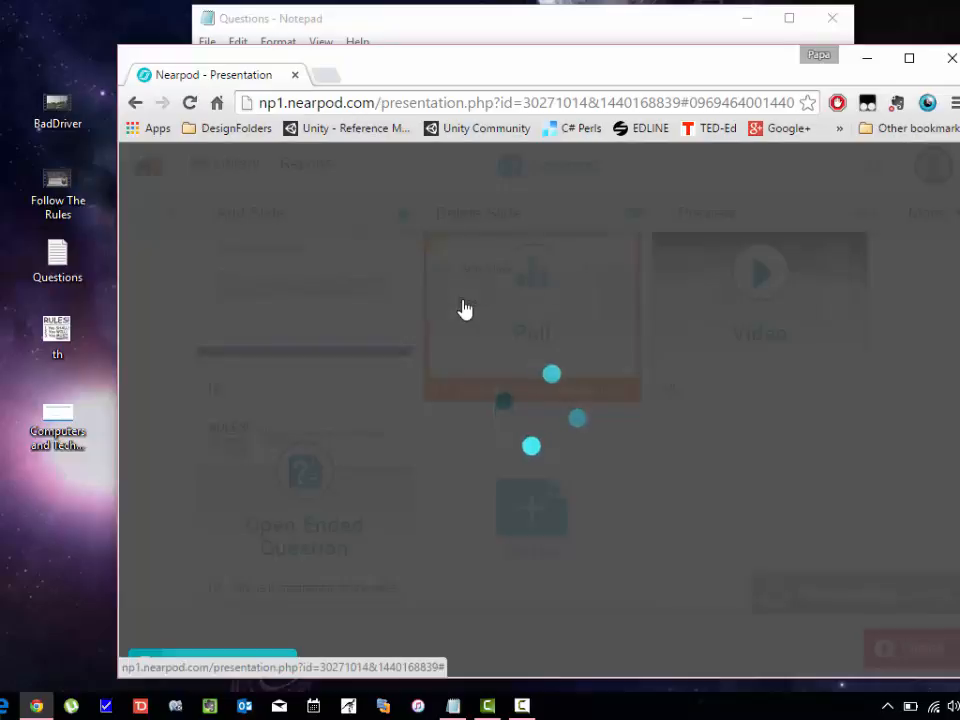
{"action": "scroll", "coordinate": [497, 431], "scroll_direction": "up", "scroll_amount": 2}
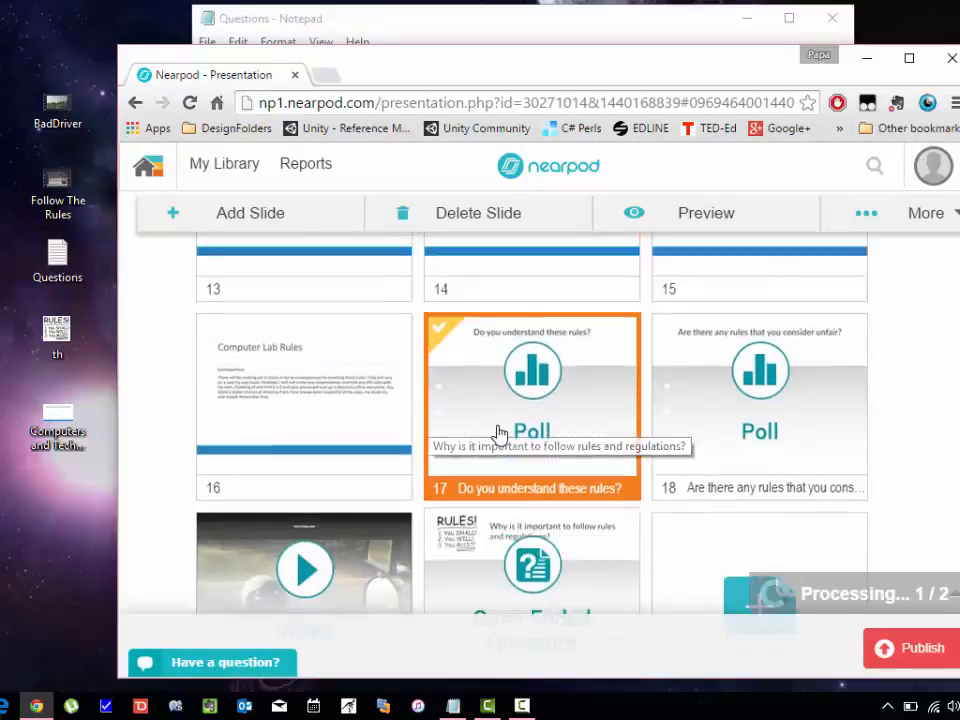
{"action": "left_click_drag", "start_coordinate": [499, 434], "coordinate": [803, 422]}
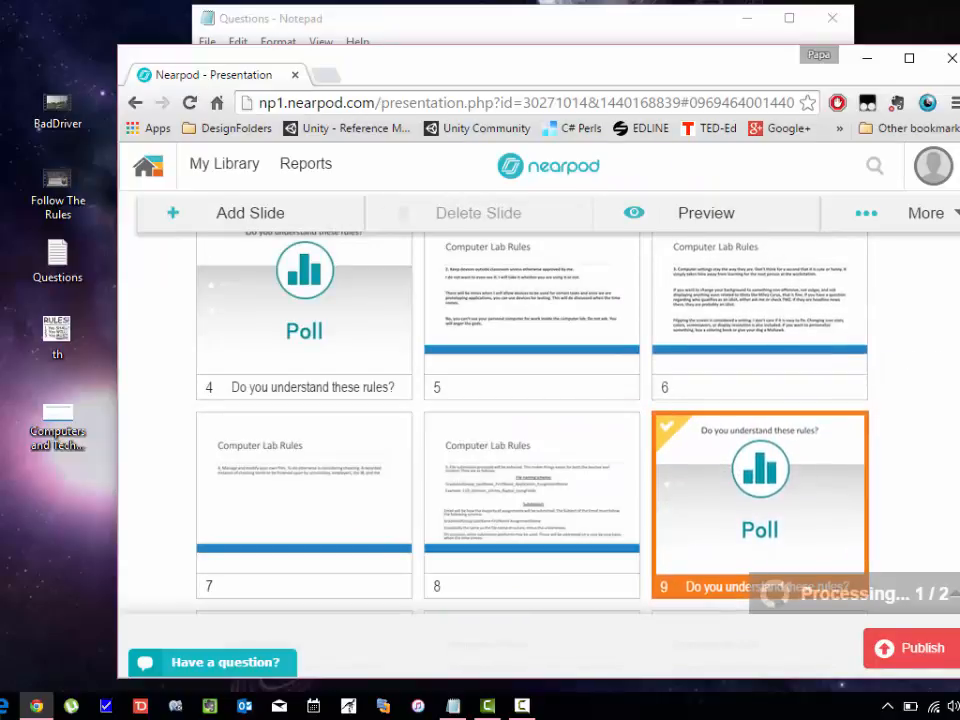
Paste another copy of the comprehension poll after slide 16.
{"action": "scroll", "coordinate": [952, 546], "scroll_direction": "down", "scroll_amount": 8}
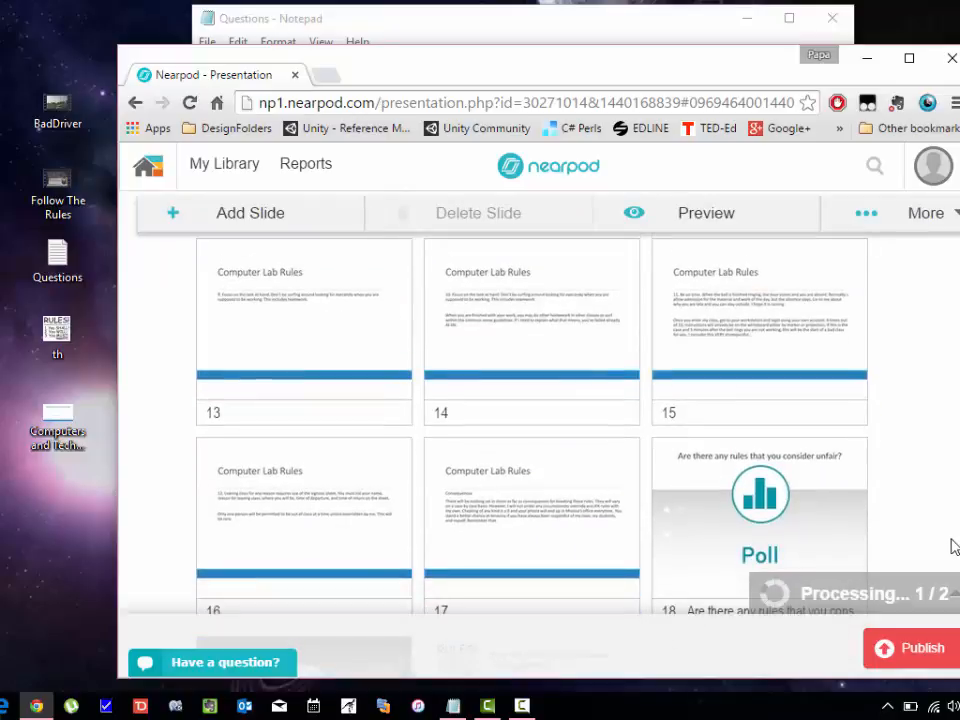
{"action": "right_click", "coordinate": [420, 442]}
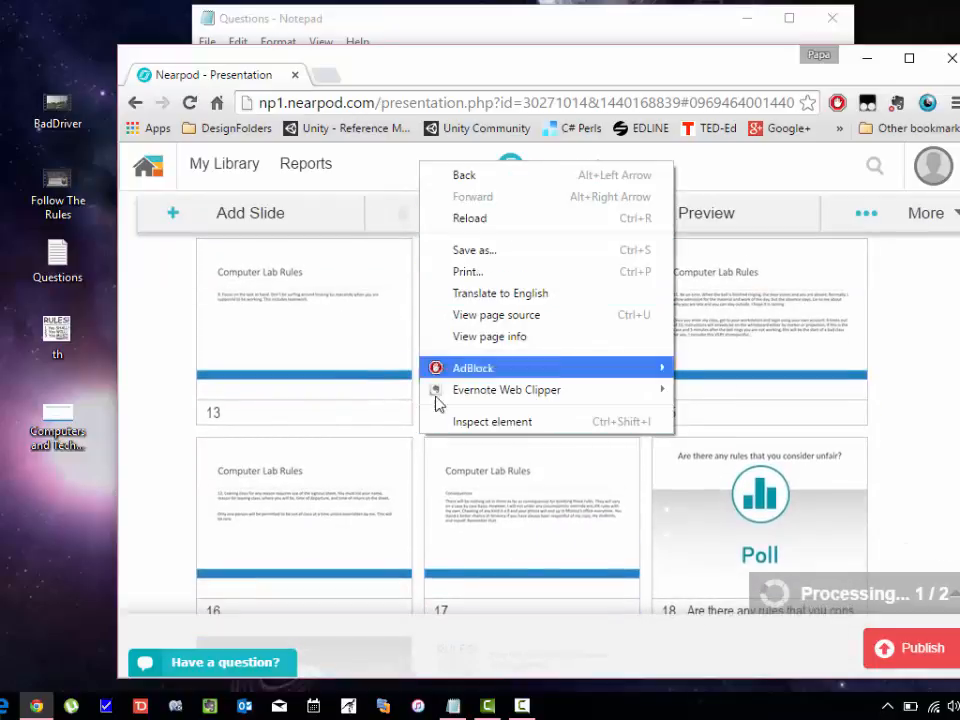
{"action": "right_click", "coordinate": [418, 448]}
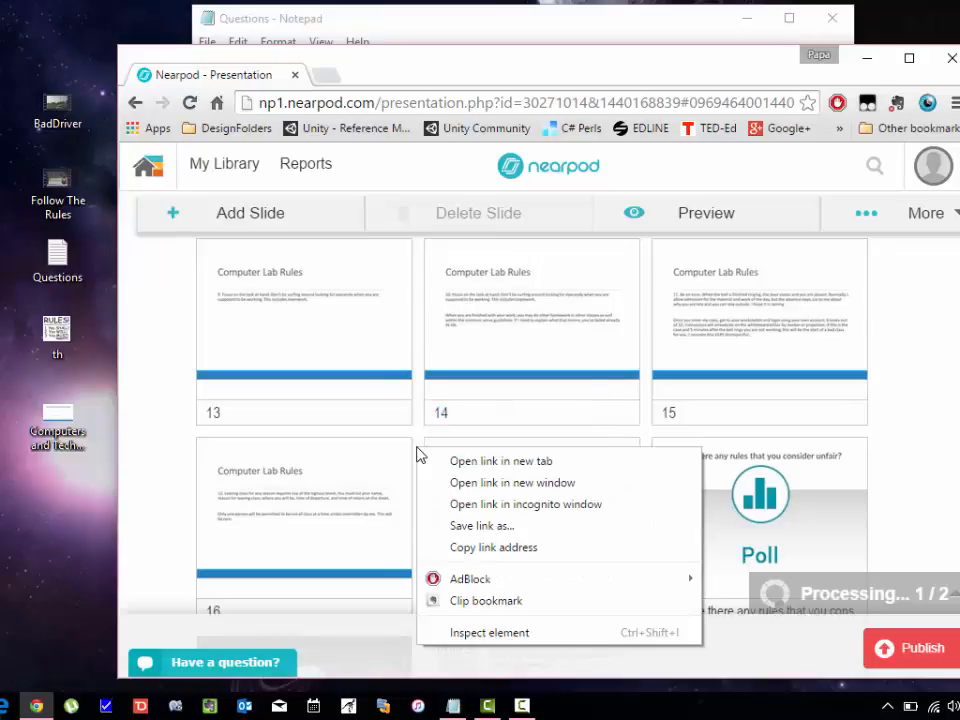
{"action": "left_click", "coordinate": [418, 438]}
{"action": "left_click", "coordinate": [418, 438]}
{"action": "left_click", "coordinate": [472, 434]}
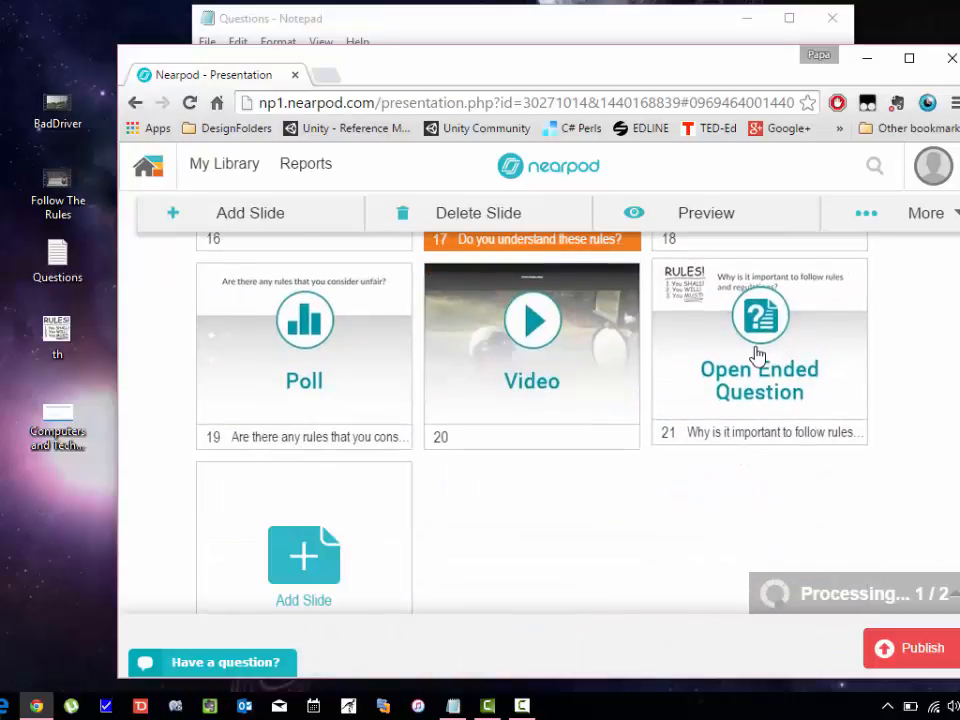
Reorder the final slides as Video, Open Ended Question, then the unfair-rules poll.
{"action": "left_click_drag", "start_coordinate": [756, 354], "coordinate": [731, 388]}
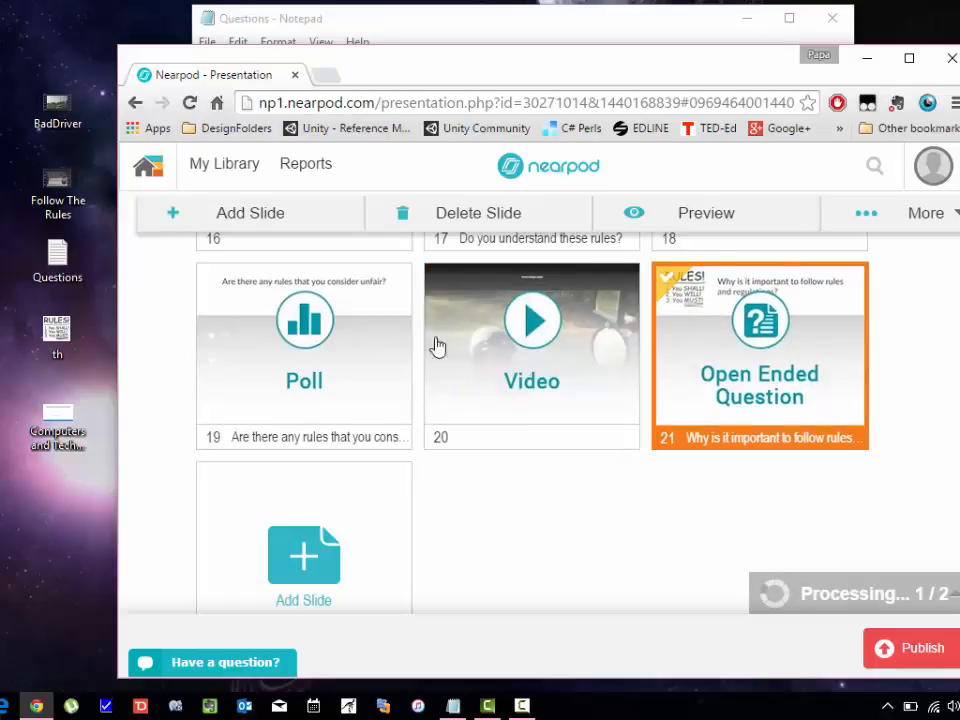
{"action": "left_click_drag", "start_coordinate": [285, 349], "coordinate": [788, 364]}
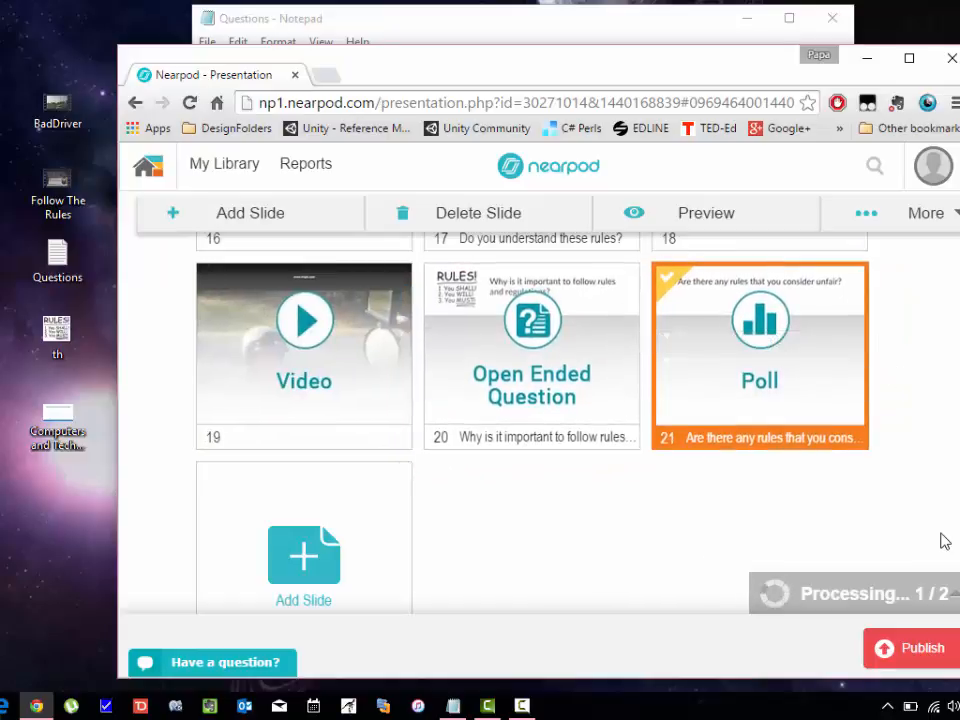
{"action": "scroll", "coordinate": [540, 424], "scroll_direction": "up", "scroll_amount": 2}
{"action": "left_click_drag", "start_coordinate": [958, 420], "coordinate": [957, 530]}
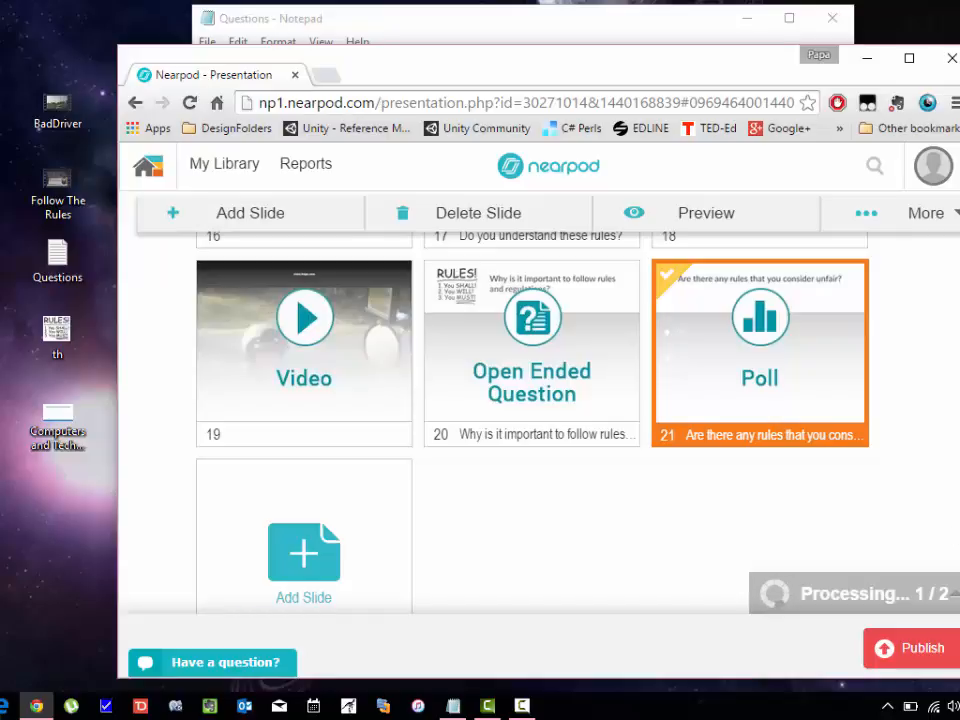
{"action": "mouse_move", "coordinate": [958, 512]}
{"action": "left_mouse_down"}
{"action": "mouse_move", "coordinate": [946, 279]}
{"action": "mouse_move", "coordinate": [958, 520]}
{"action": "left_mouse_up"}
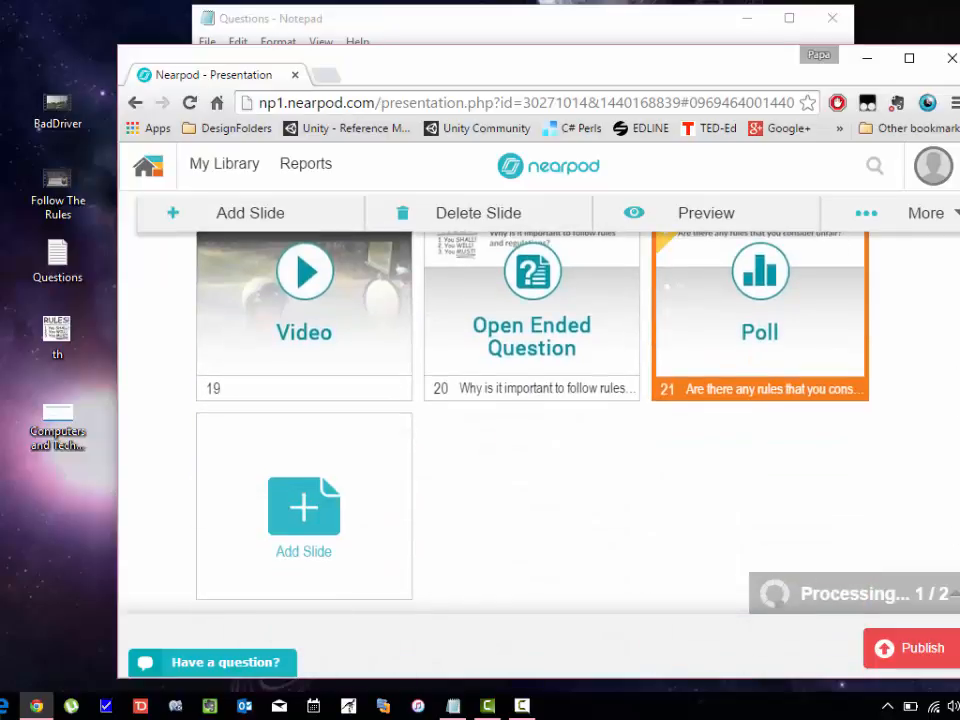
Title the lesson 'Techlab rules' with description 'These are the rules and regulations to be followed in the techlab in JFK Highschool'.
{"action": "left_click", "coordinate": [911, 650]}
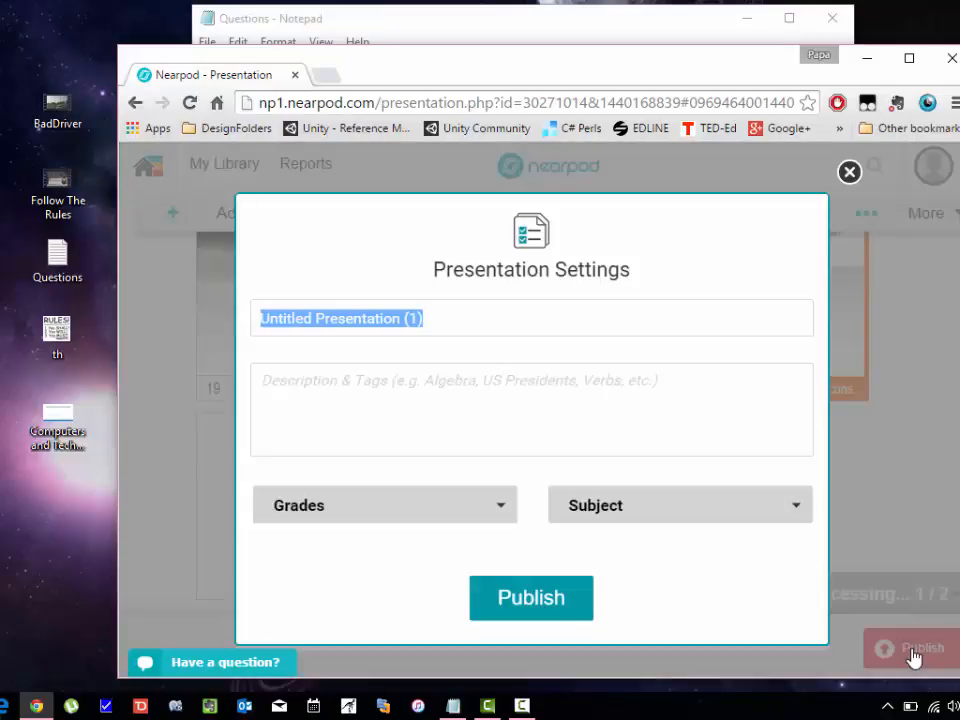
{"action": "left_click", "coordinate": [448, 311]}
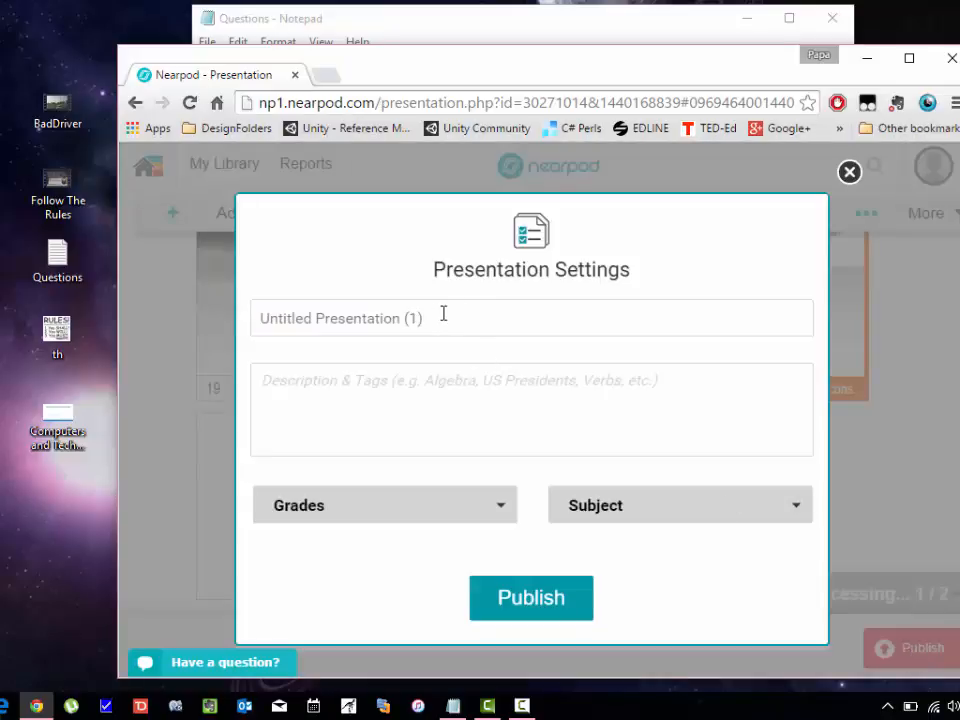
{"action": "left_click_drag", "start_coordinate": [443, 315], "coordinate": [158, 342]}
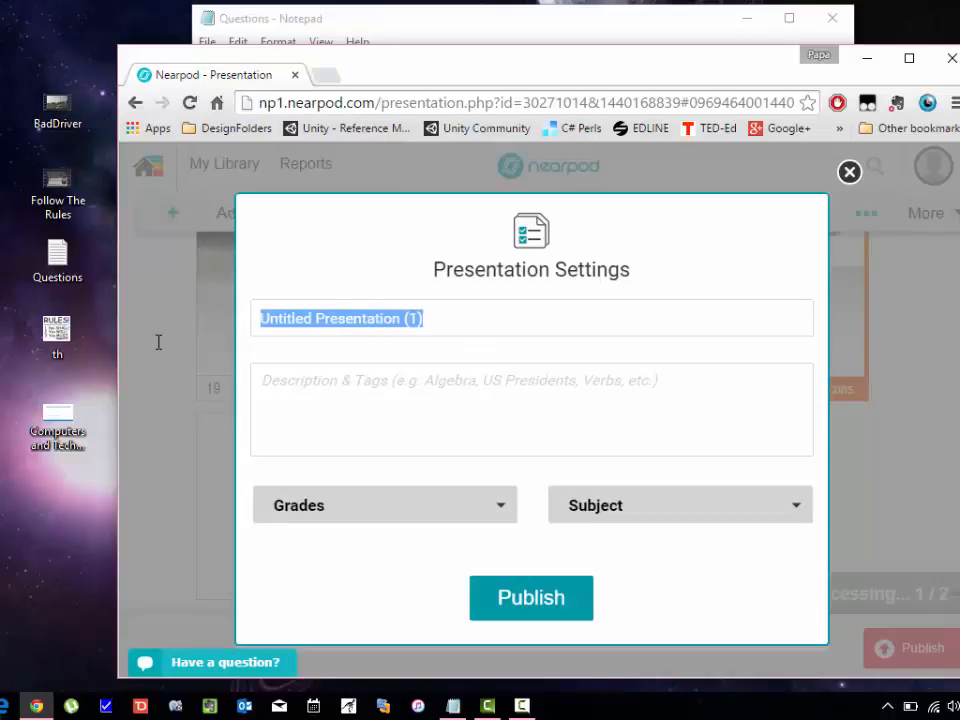
{"action": "type", "text": "Tech"}
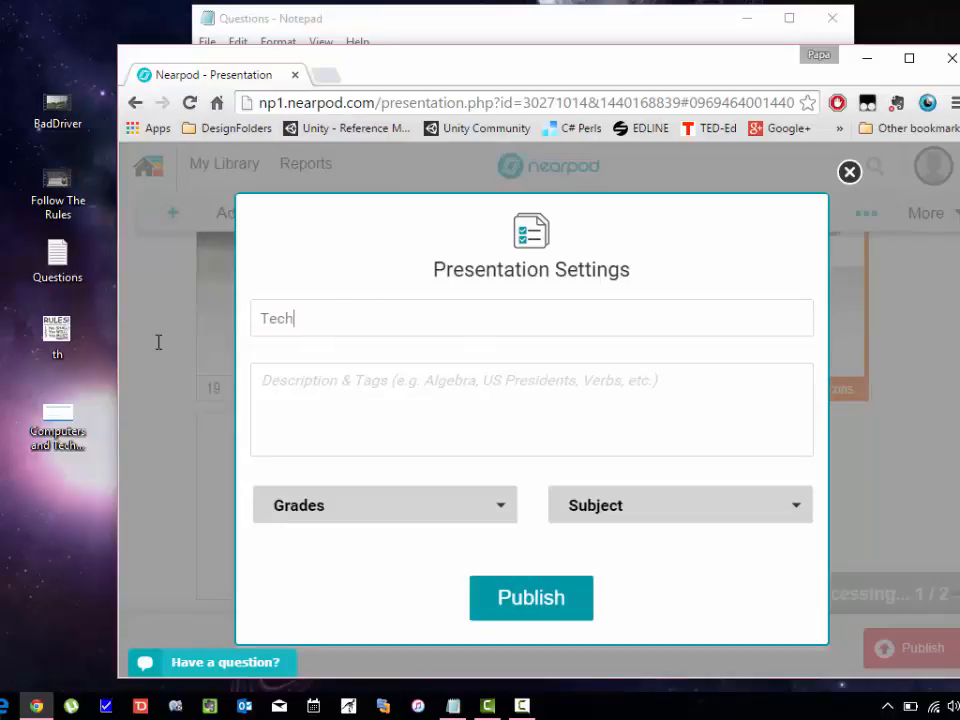
{"action": "type", "text": "lab rules"}
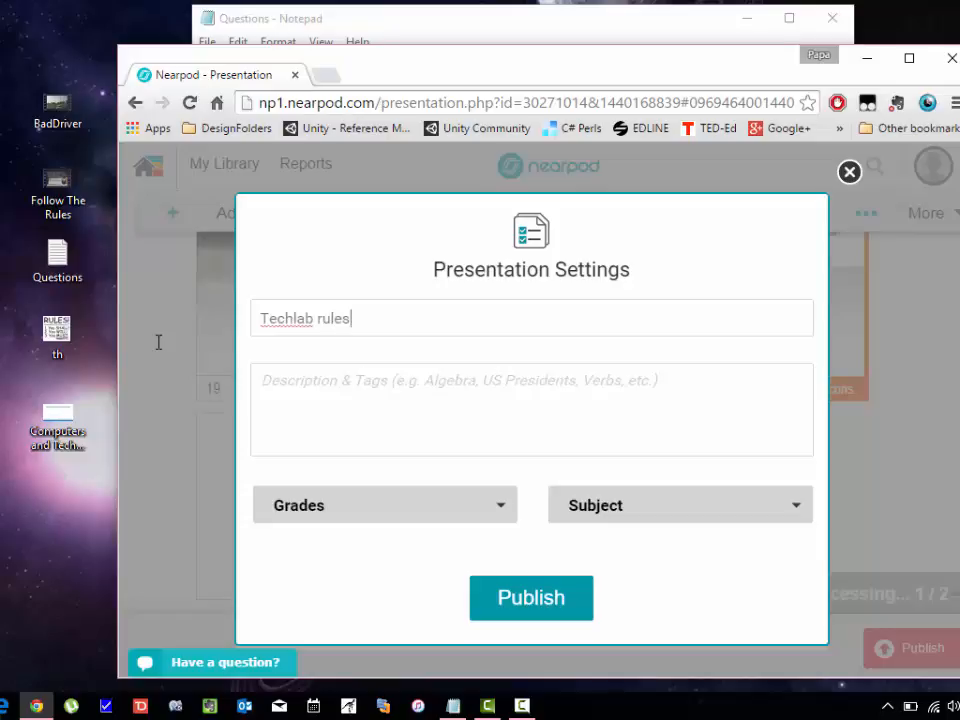
{"action": "key", "text": "Tab"}
{"action": "type", "text": "Thes"}
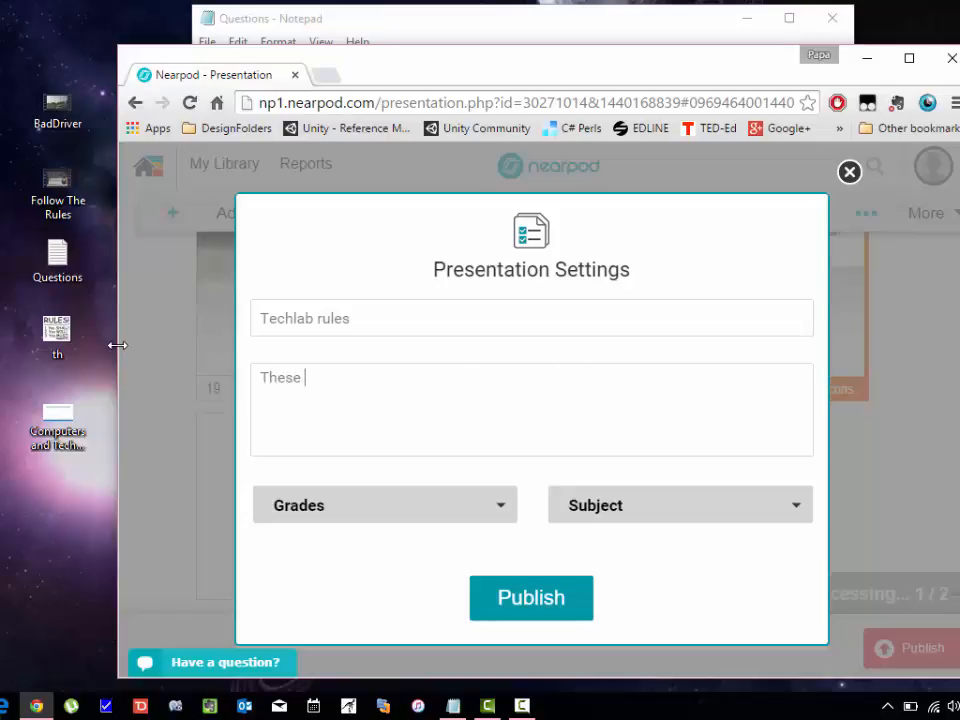
{"action": "type", "text": "e are the rules and regul"}
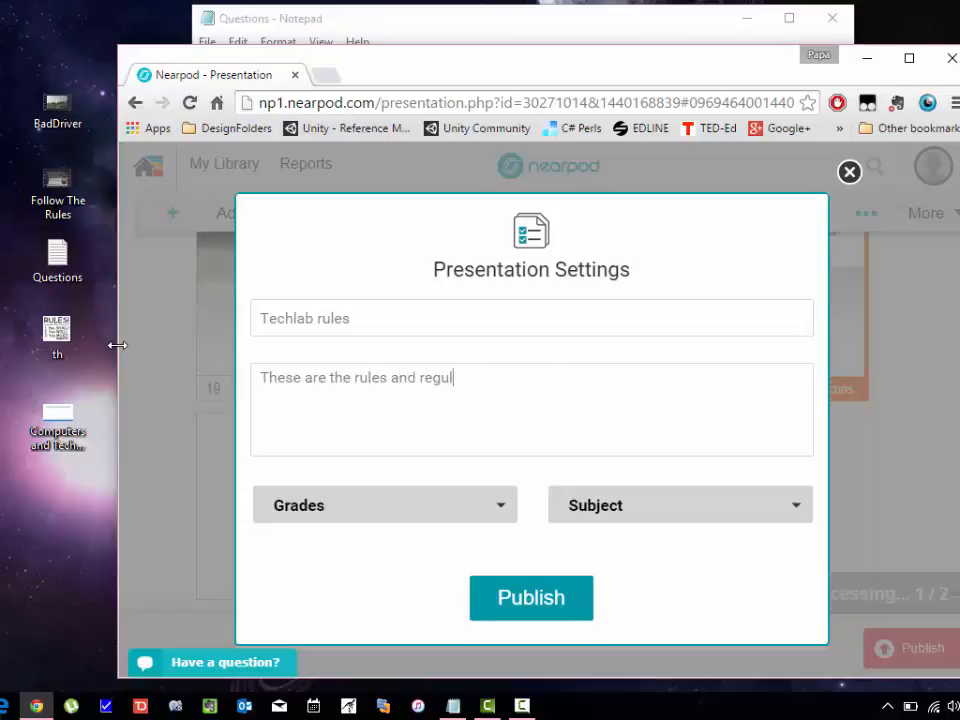
{"action": "type", "text": "ations to be followed in "}
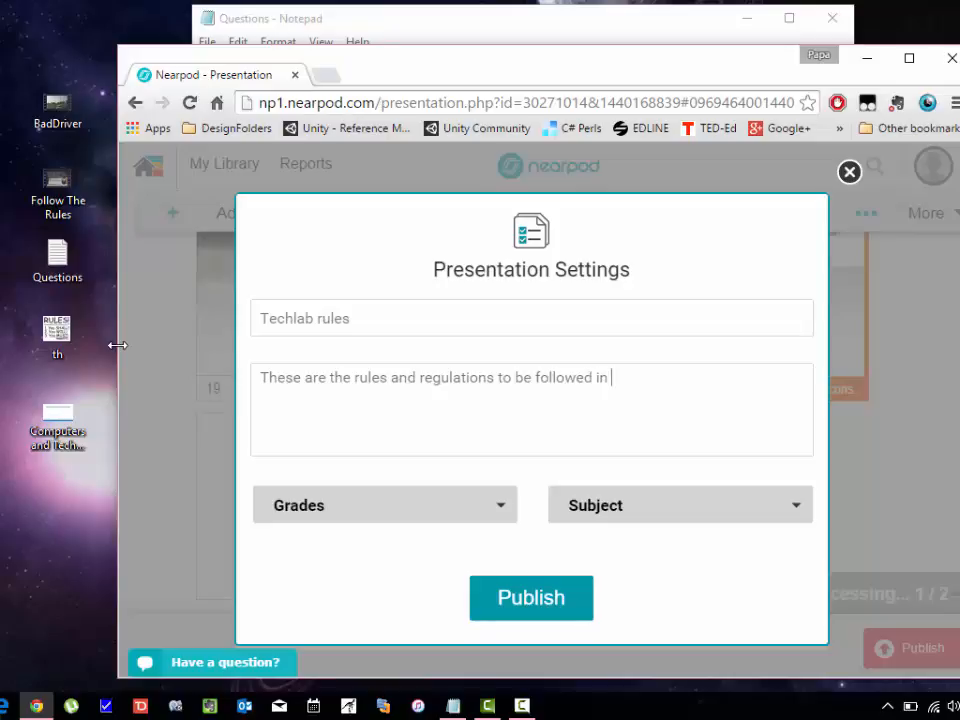
{"action": "type", "text": "the techlab in JF"}
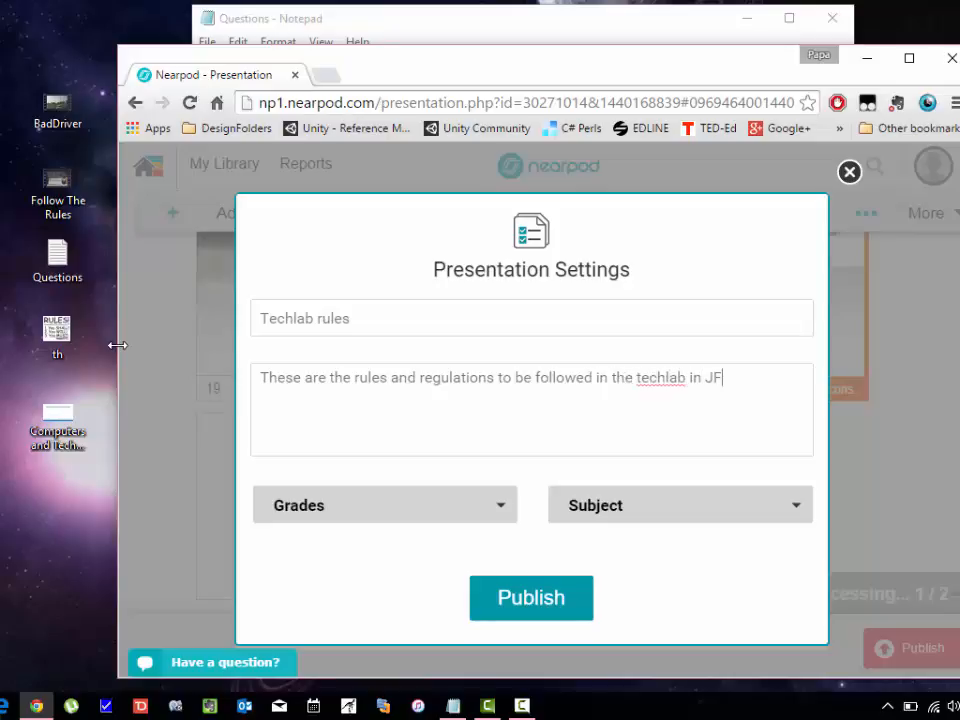
{"action": "type", "text": "K Highschool"}
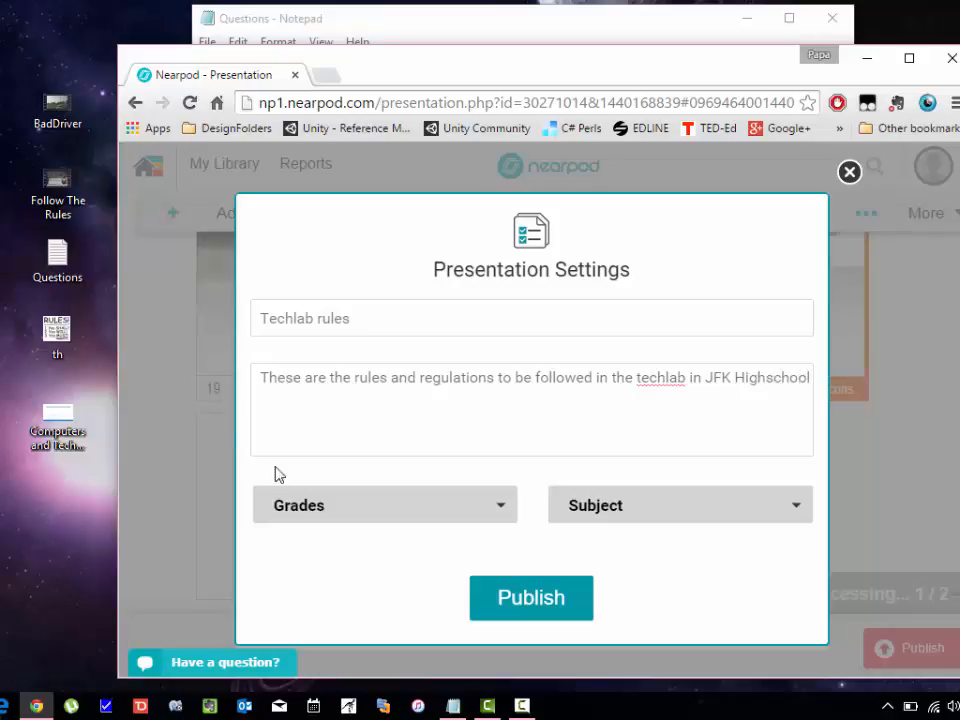
Set the grades to 11th and 12th and the subject to Other.
{"action": "left_click", "coordinate": [360, 519]}
{"action": "left_click", "coordinate": [500, 490]}
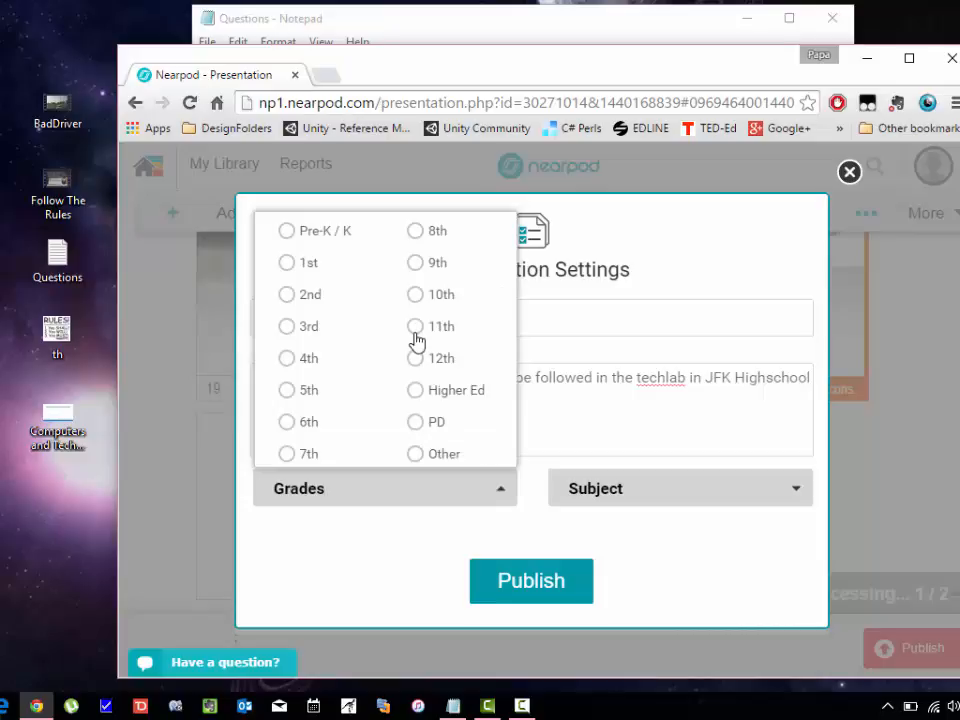
{"action": "left_click", "coordinate": [415, 330]}
{"action": "left_click", "coordinate": [415, 358]}
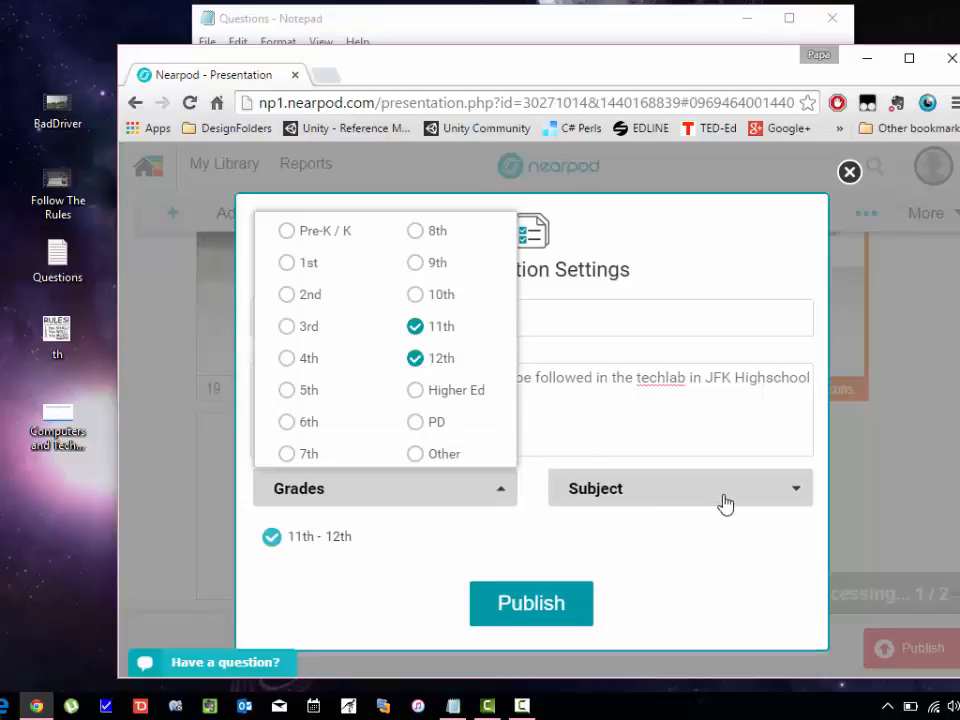
{"action": "left_click", "coordinate": [689, 506]}
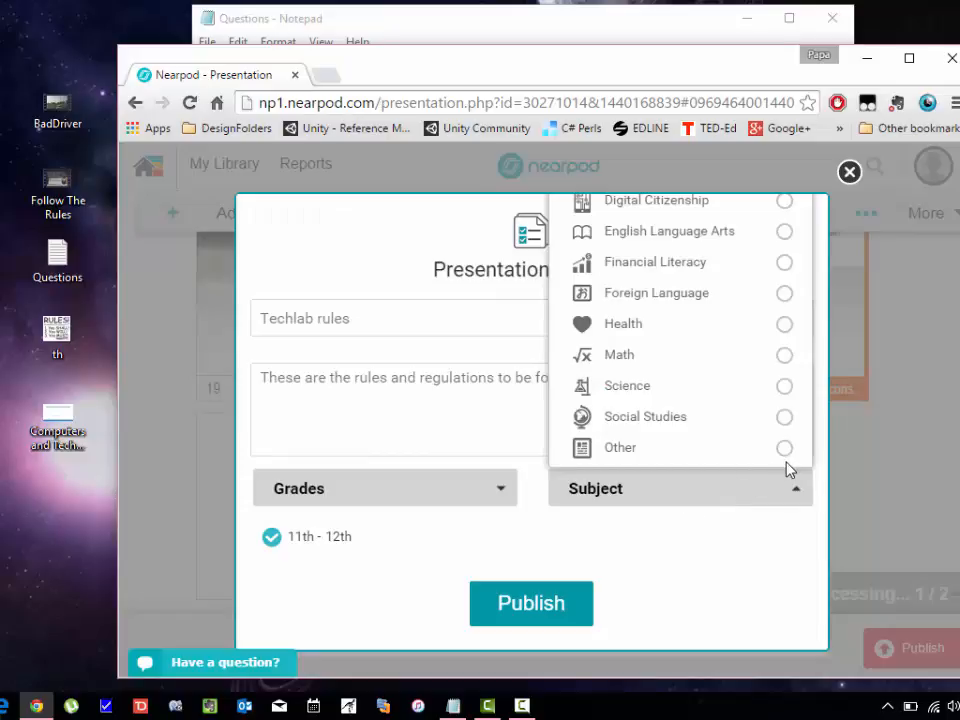
{"action": "left_click", "coordinate": [784, 201]}
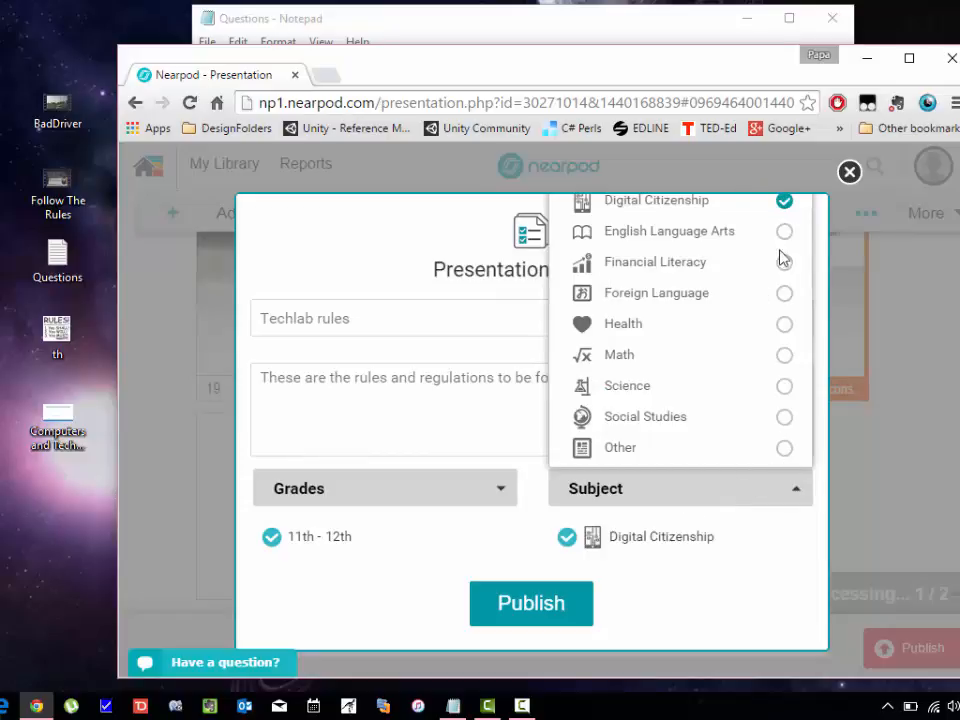
{"action": "left_click", "coordinate": [784, 449]}
{"action": "left_click", "coordinate": [784, 387]}
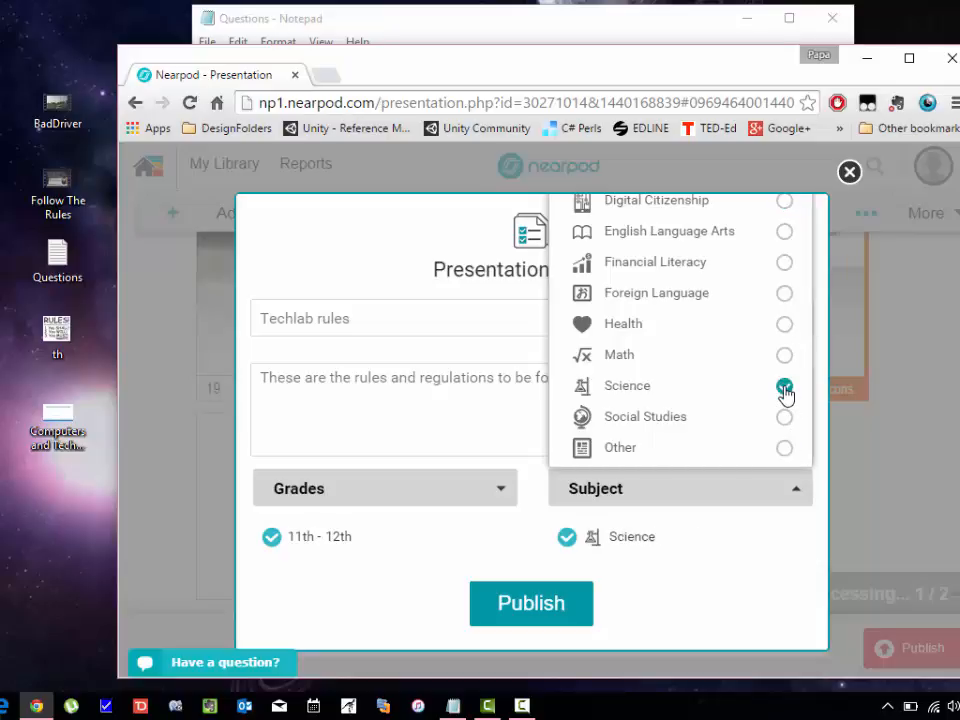
{"action": "left_click", "coordinate": [784, 450]}
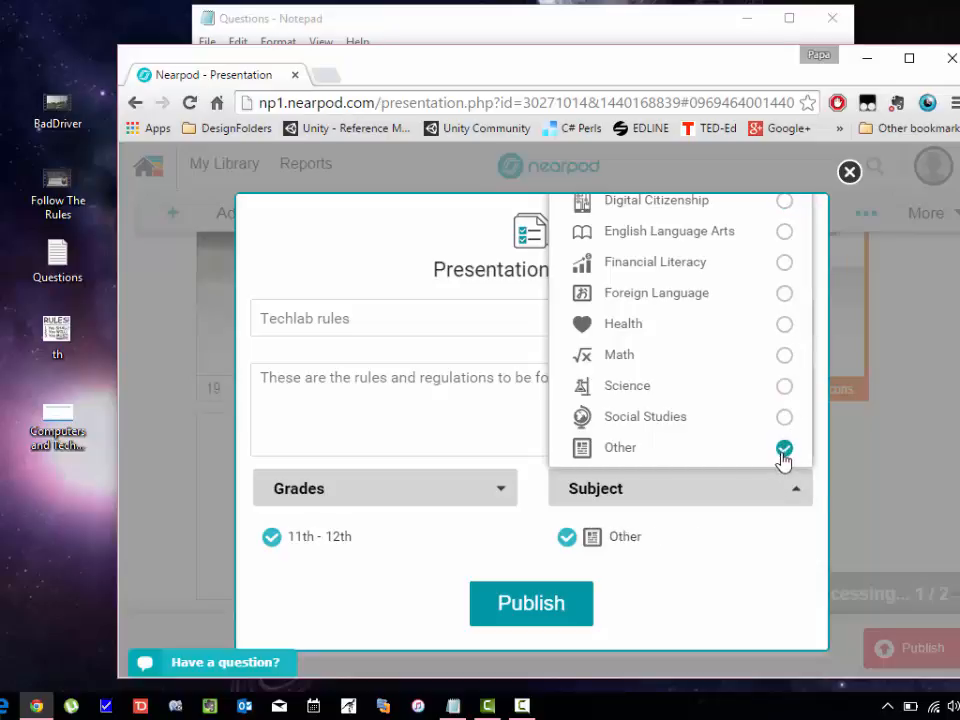
{"action": "left_click", "coordinate": [655, 595]}
Publish the Techlab rules lesson and start a new Microsoft Edge window.
{"action": "left_click", "coordinate": [540, 610]}
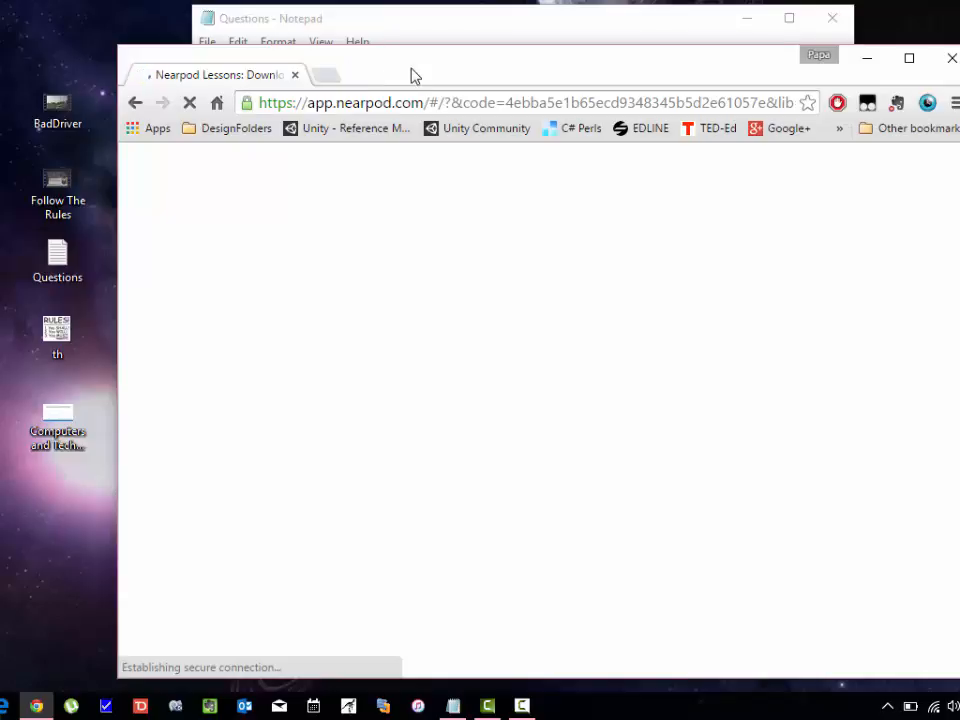
{"action": "left_click", "coordinate": [5, 706]}
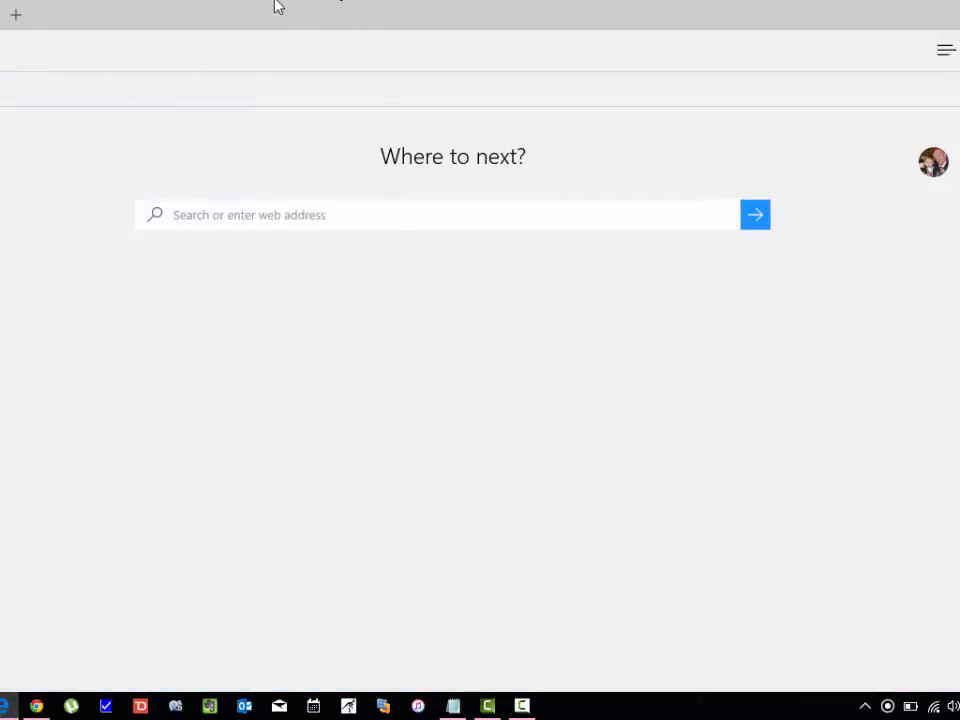
Restore the Edge window and load the nearpod.com home page from the favorites.
{"action": "left_click_drag", "start_coordinate": [274, 5], "coordinate": [476, 33]}
{"action": "left_click", "coordinate": [255, 110]}
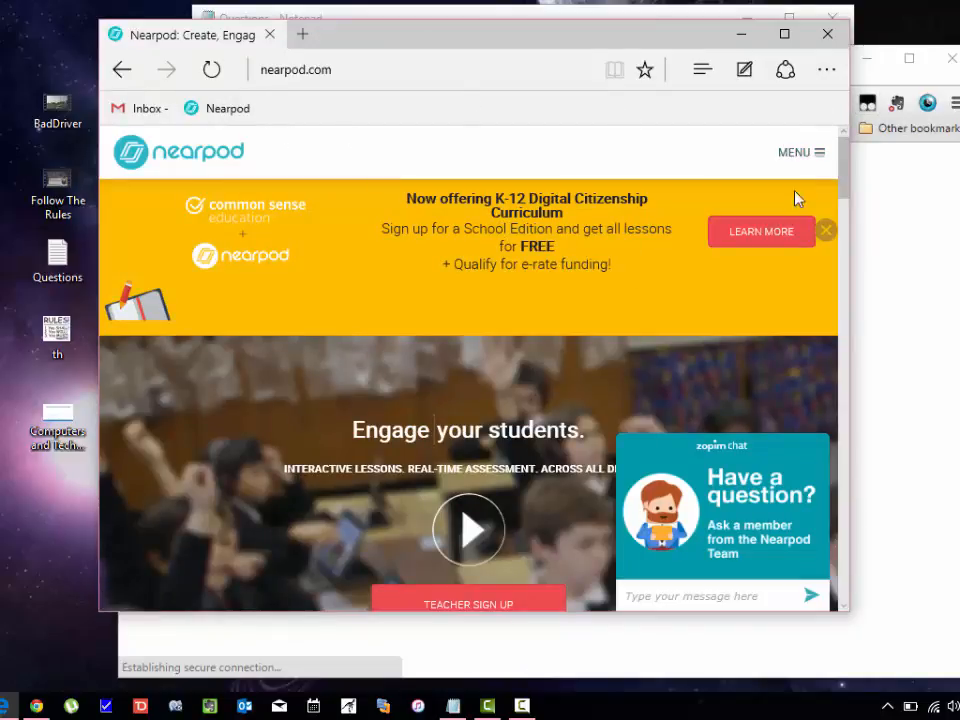
{"action": "left_click", "coordinate": [845, 606]}
{"action": "left_click", "coordinate": [845, 606]}
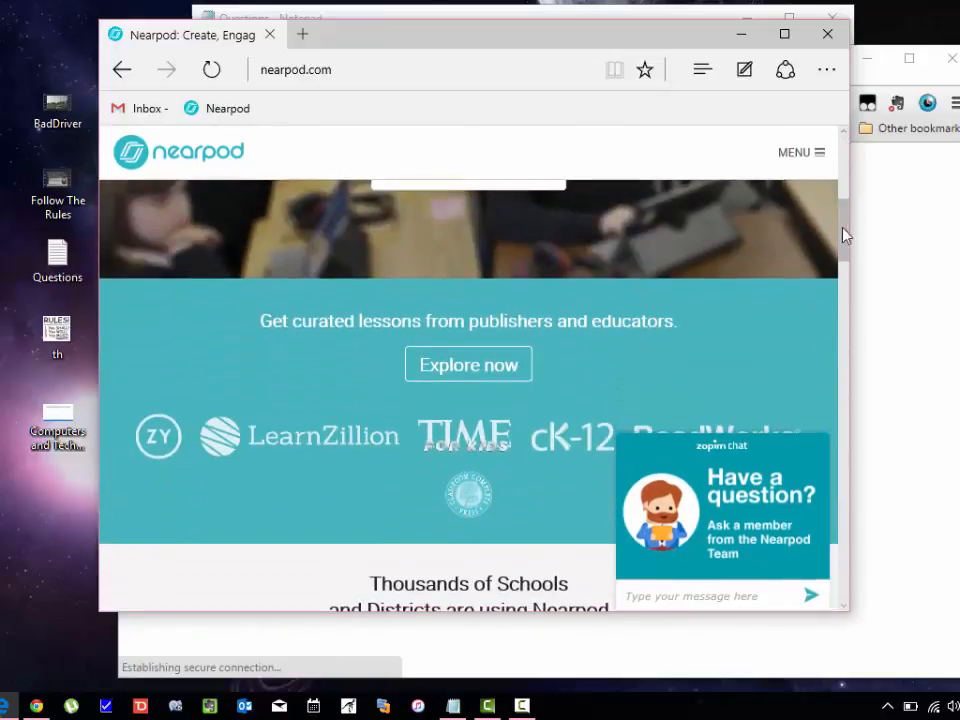
{"action": "left_click_drag", "start_coordinate": [851, 240], "coordinate": [845, 183]}
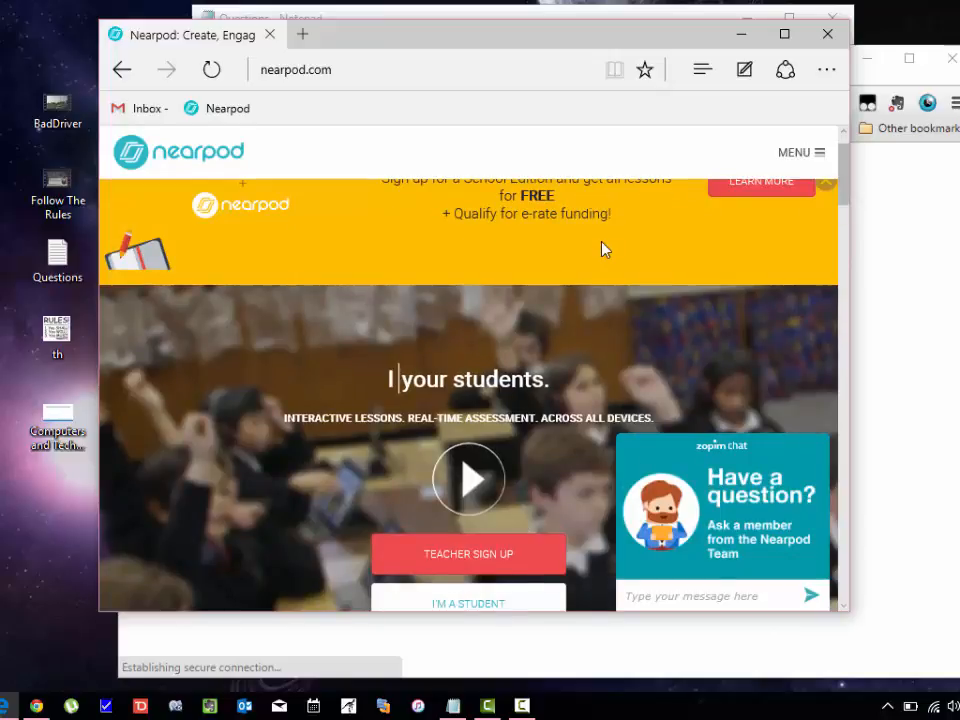
{"action": "scroll", "coordinate": [604, 249], "scroll_direction": "up", "scroll_amount": 1}
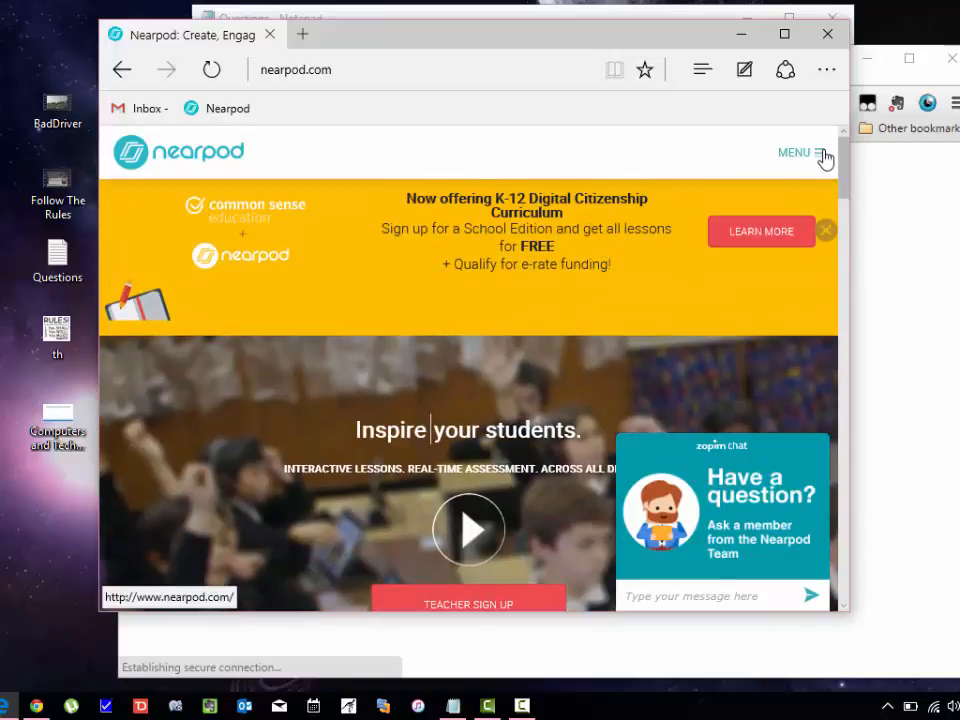
Sign in to the Nearpod teacher account with its email and password.
{"action": "left_click", "coordinate": [822, 156]}
{"action": "left_click", "coordinate": [630, 222]}
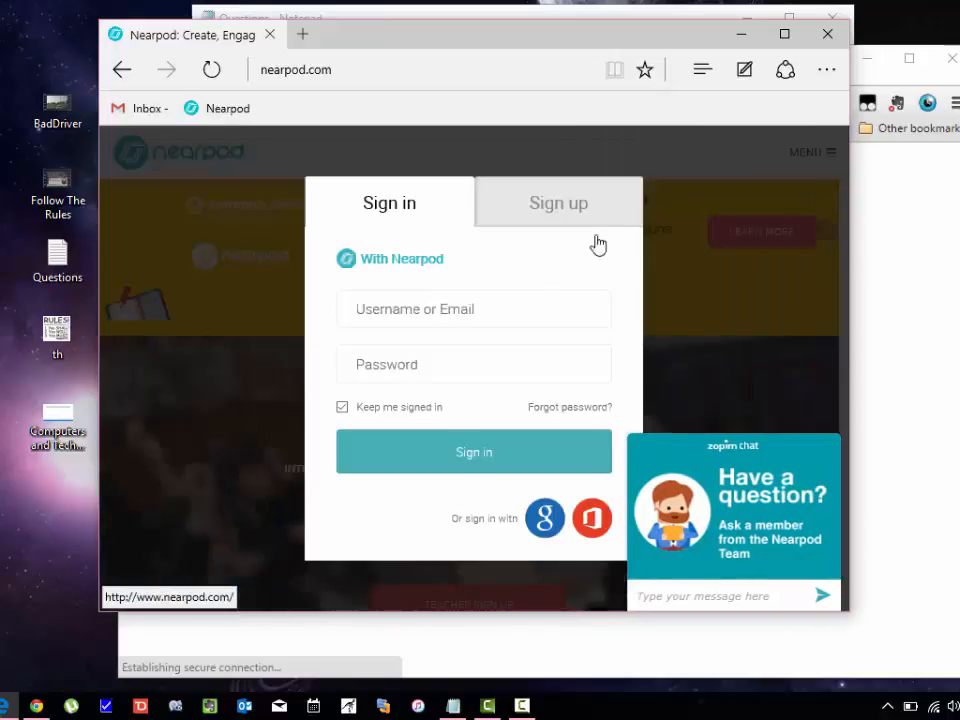
{"action": "left_click", "coordinate": [443, 308]}
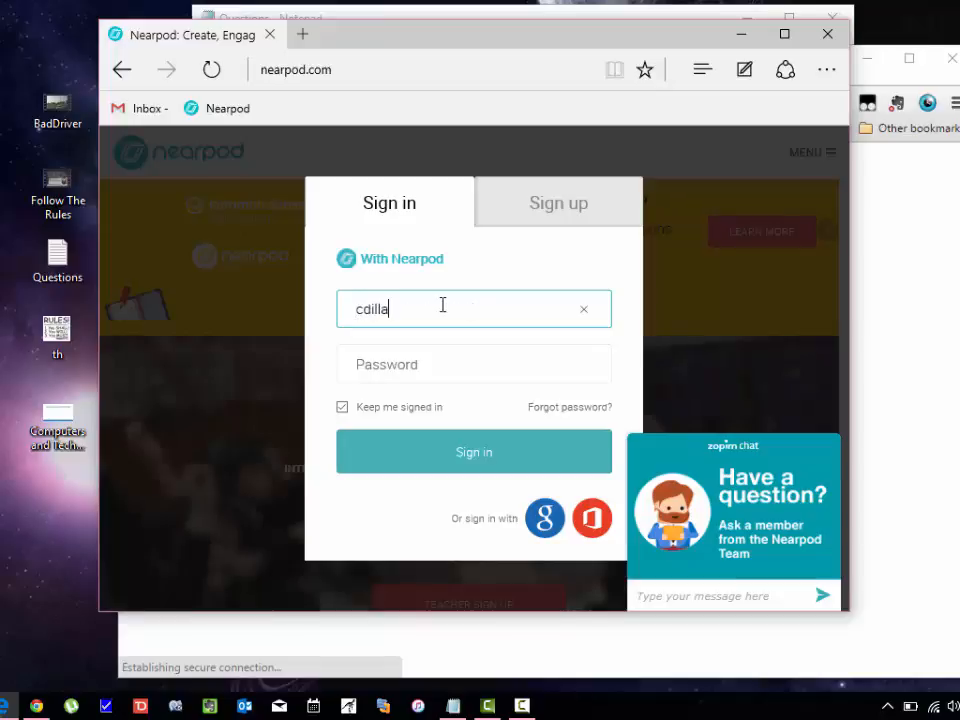
{"action": "key", "text": "Tab"}
{"action": "type", "text": "•••••••••"}
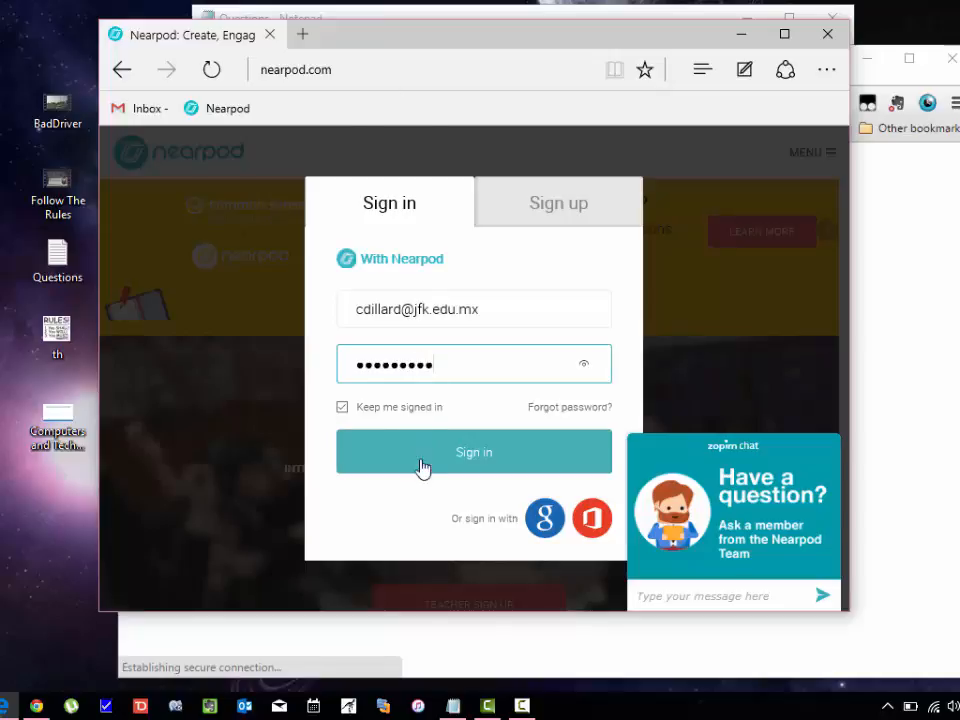
{"action": "left_click", "coordinate": [481, 446]}
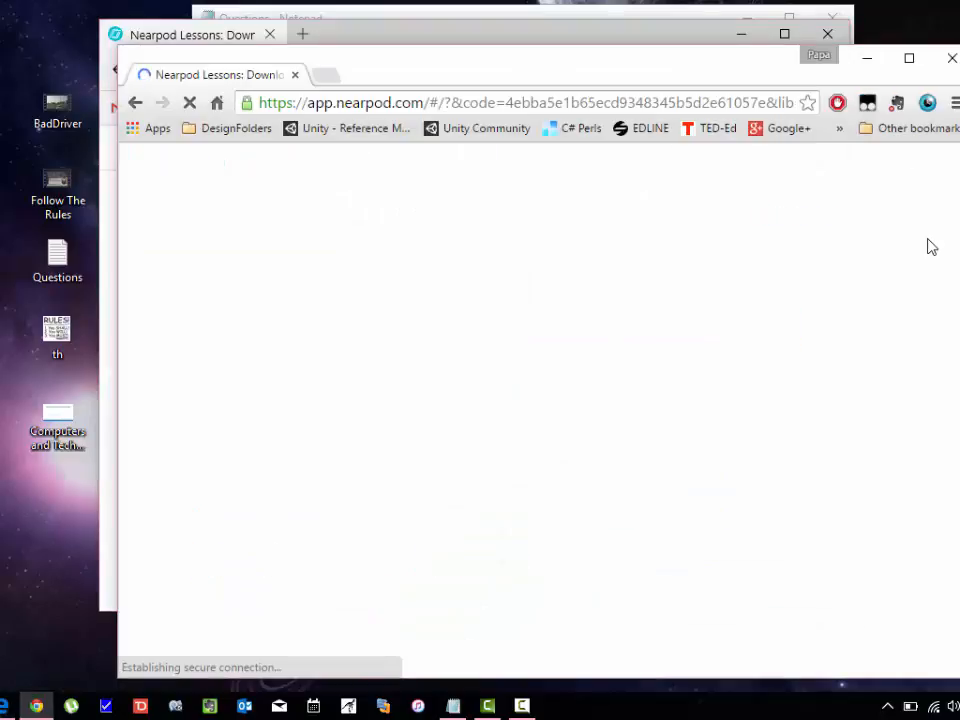
Switch to the Chrome window's My Library, where Techlab rules is still publishing.
{"action": "key", "text": "alt+Tab"}
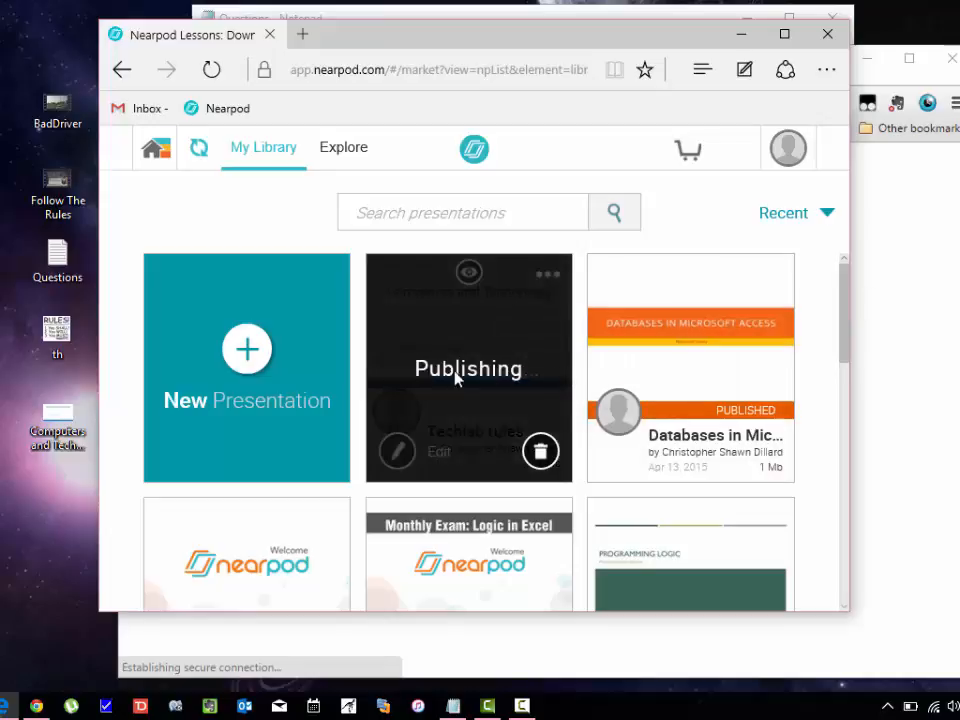
{"action": "mouse_move", "coordinate": [737, 358]}
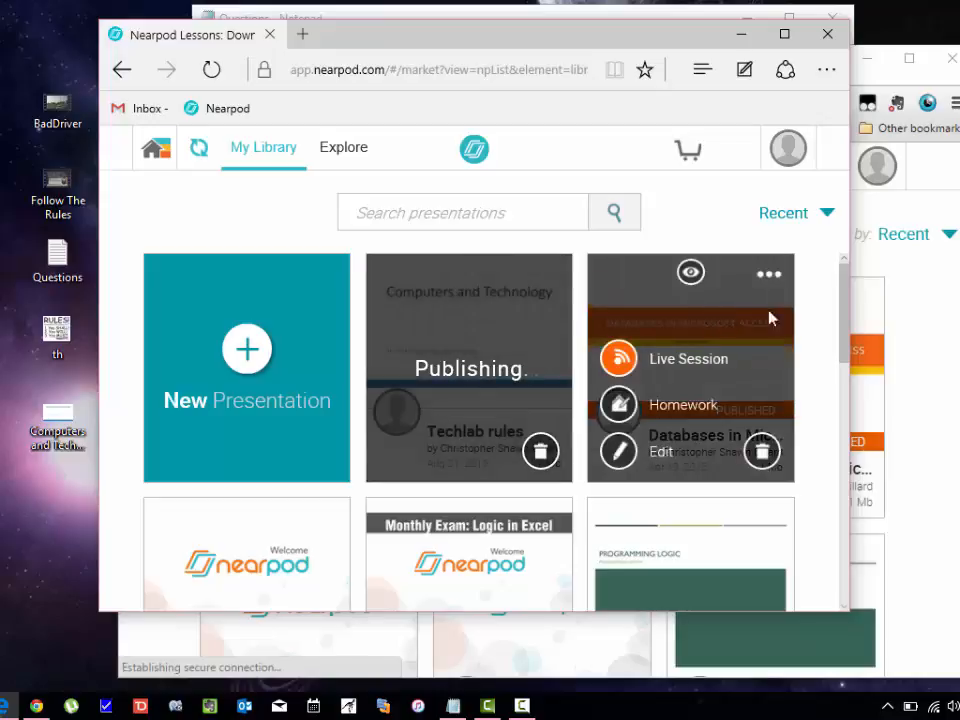
{"action": "left_click", "coordinate": [947, 311]}
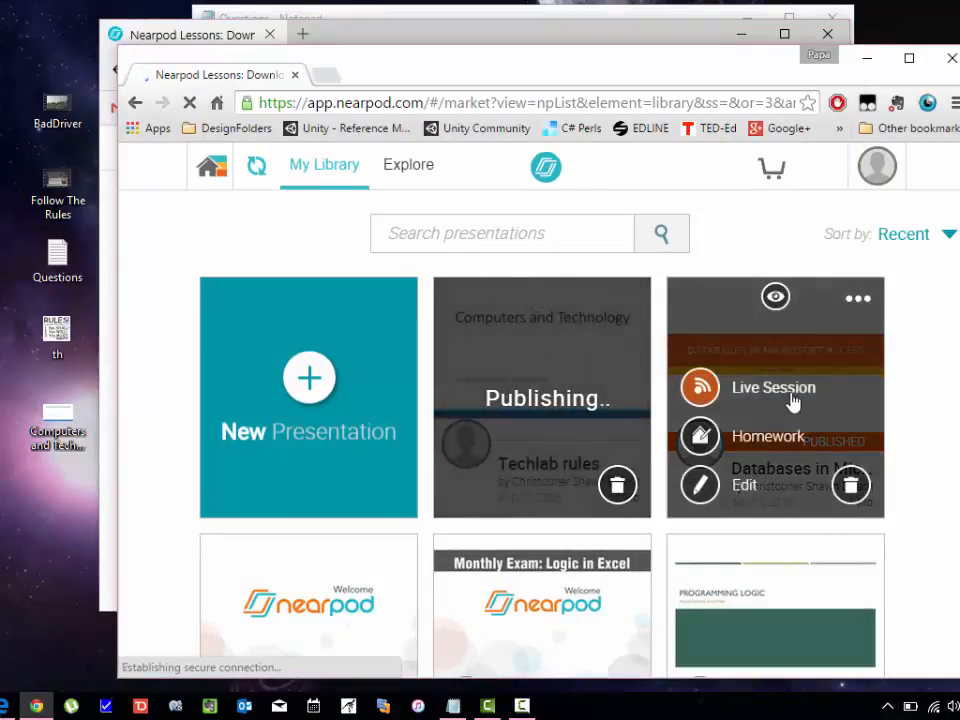
{"action": "scroll", "coordinate": [925, 356], "scroll_direction": "down", "scroll_amount": 1}
{"action": "scroll", "coordinate": [925, 356], "scroll_direction": "up", "scroll_amount": 2}
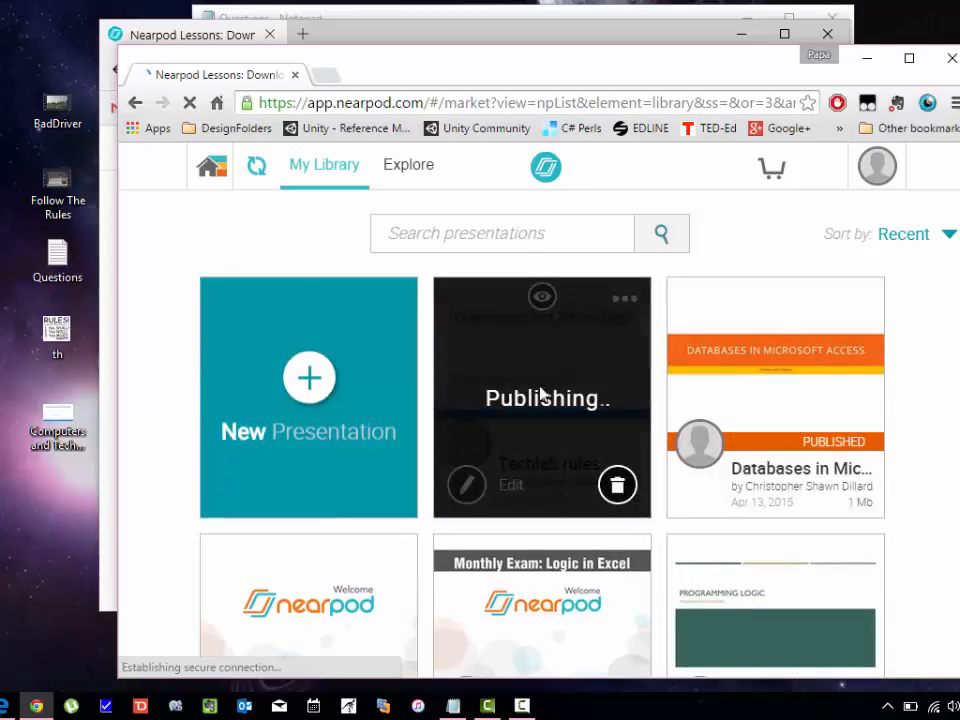
{"action": "mouse_move", "coordinate": [741, 364]}
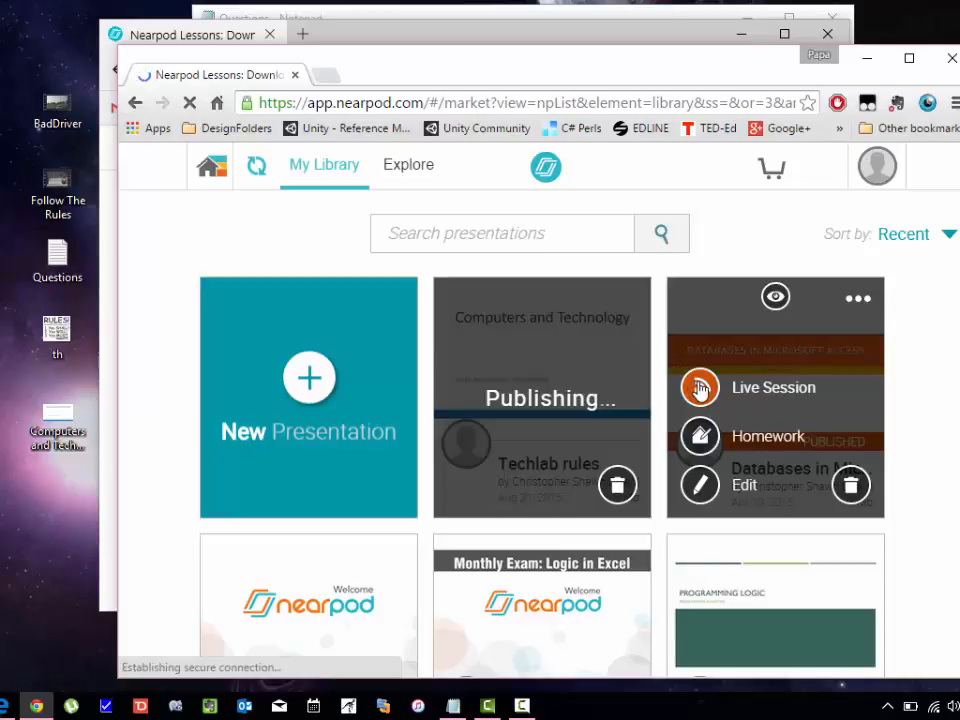
Launch 'Databases in Microsoft Access' as a live session and dismiss the tip and PIN panel.
{"action": "left_click", "coordinate": [698, 387]}
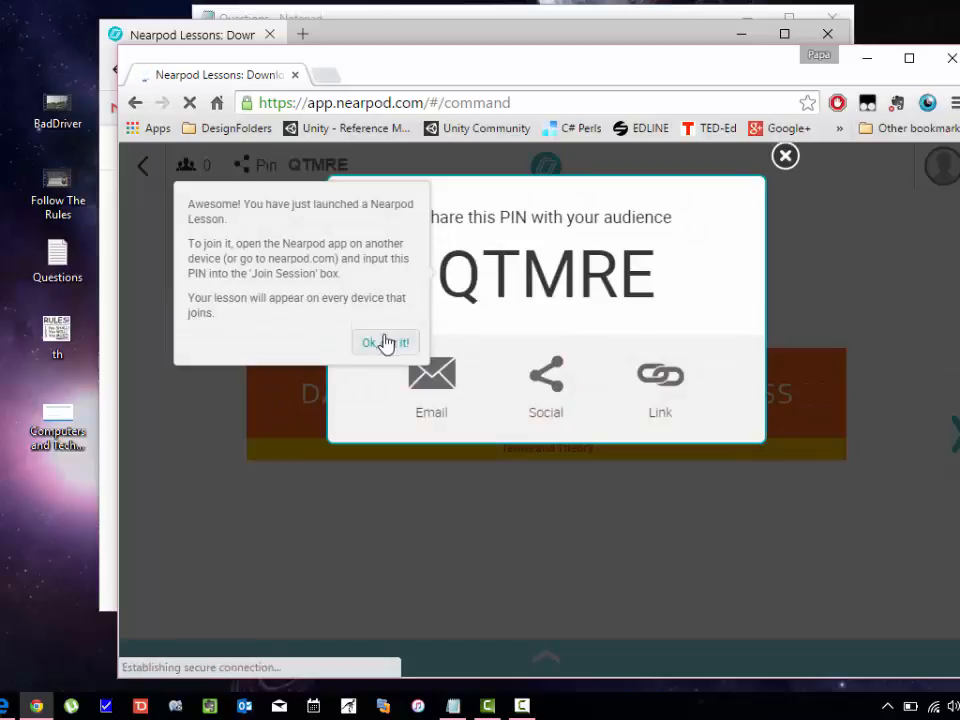
{"action": "left_click", "coordinate": [385, 342]}
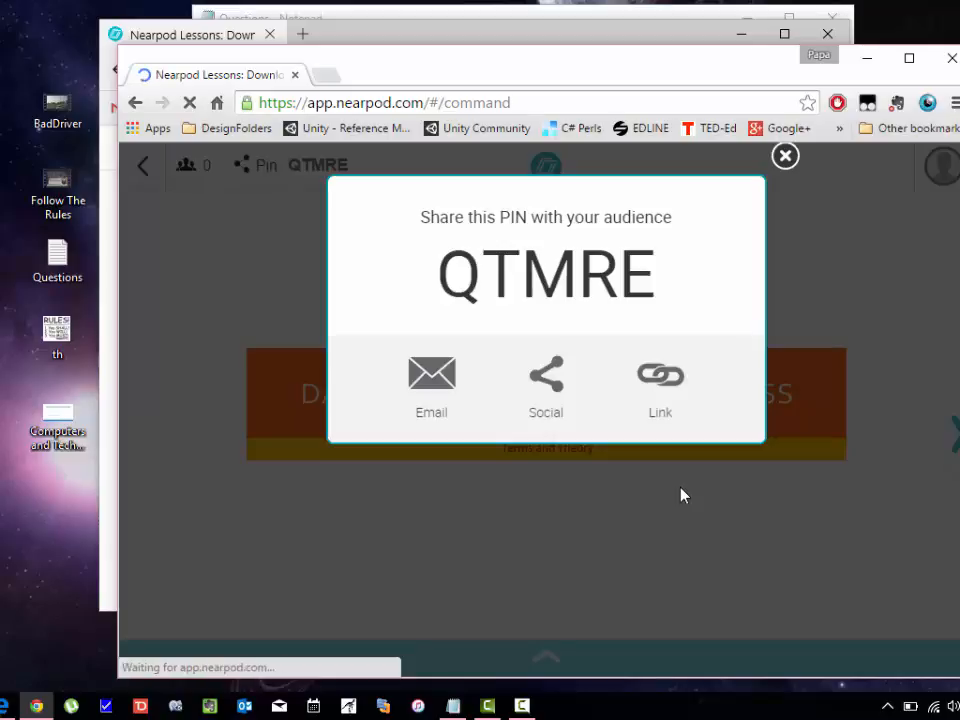
{"action": "left_click", "coordinate": [785, 157]}
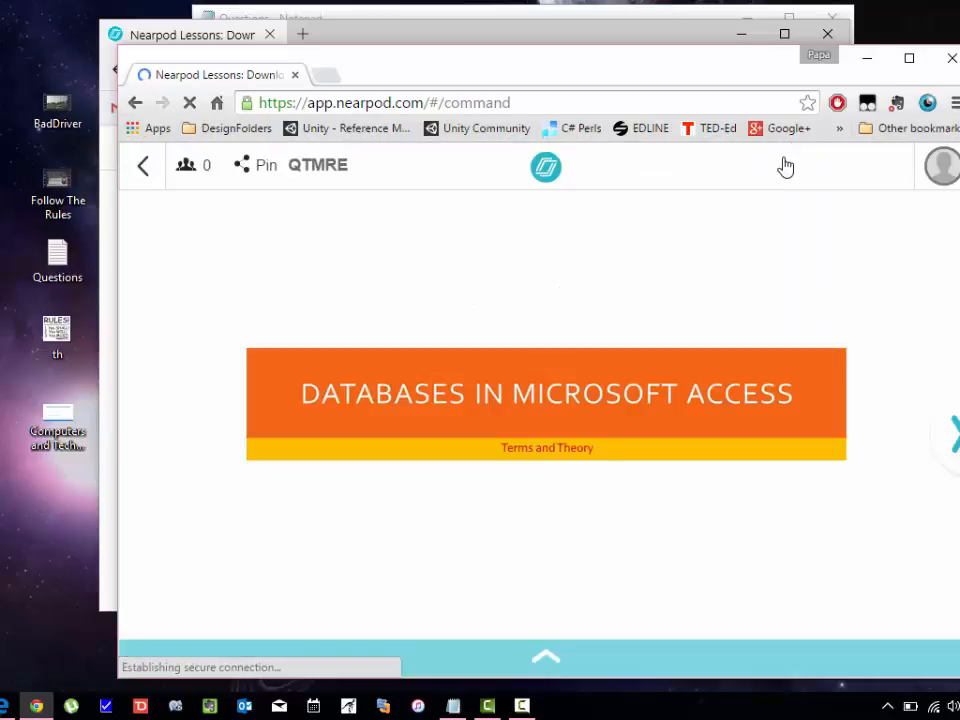
Check the joined-students list (0 students), step forward and back a slide, then exit the presentation.
{"action": "left_click", "coordinate": [184, 167]}
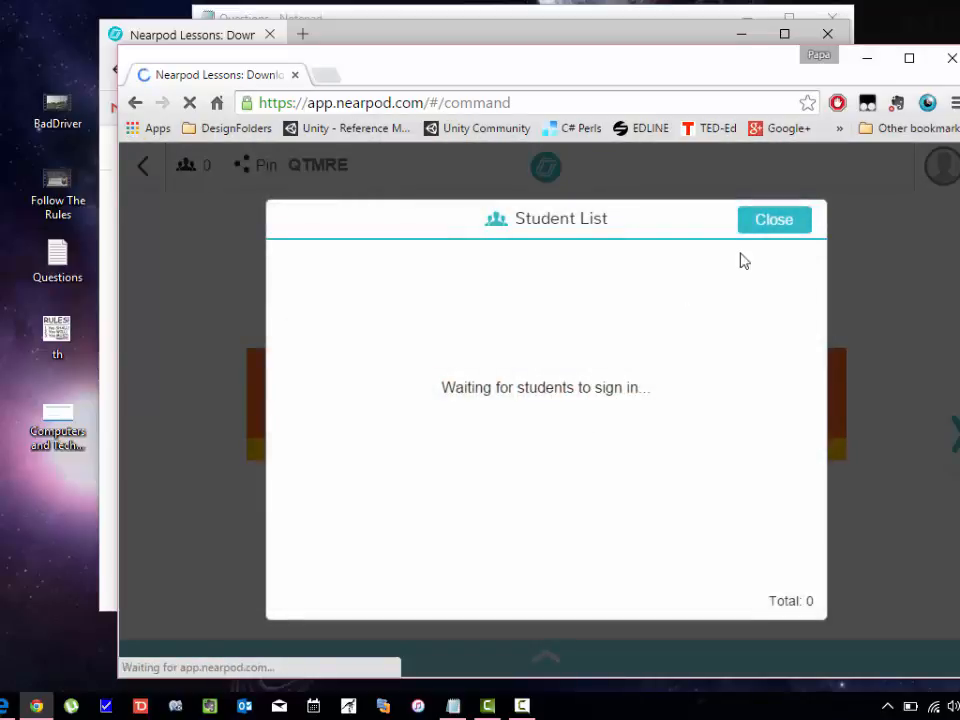
{"action": "left_click", "coordinate": [776, 221]}
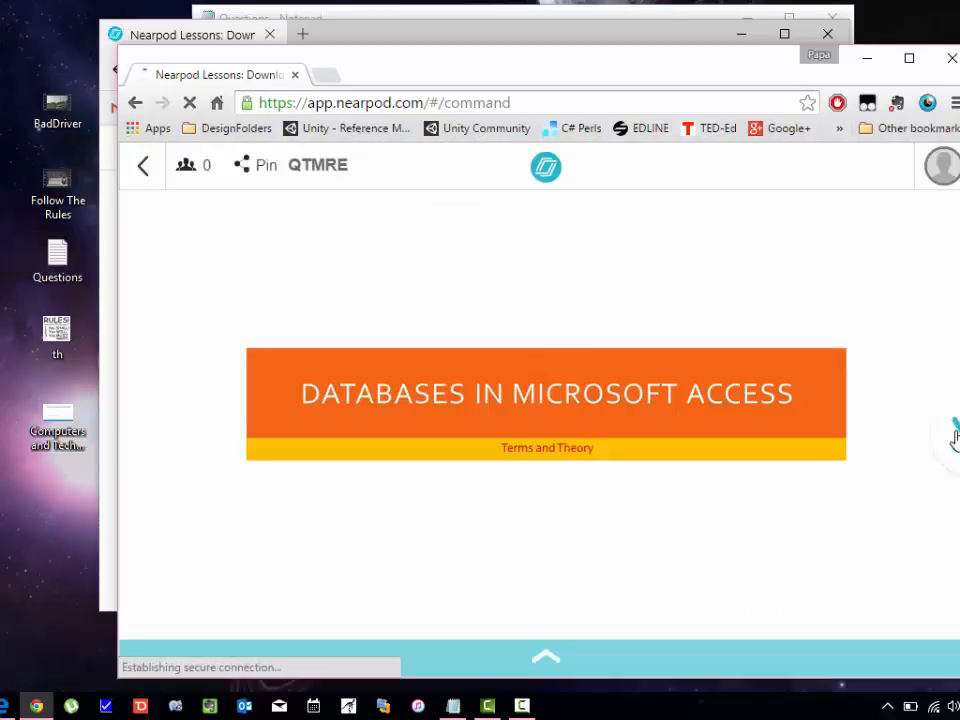
{"action": "left_click", "coordinate": [955, 435]}
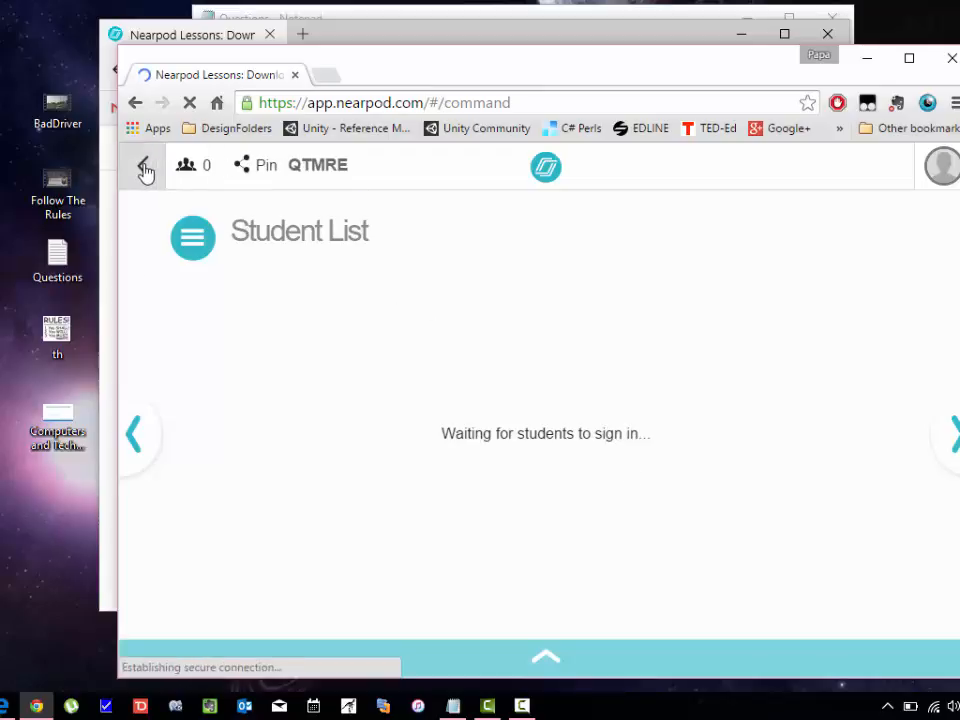
{"action": "left_click", "coordinate": [136, 430]}
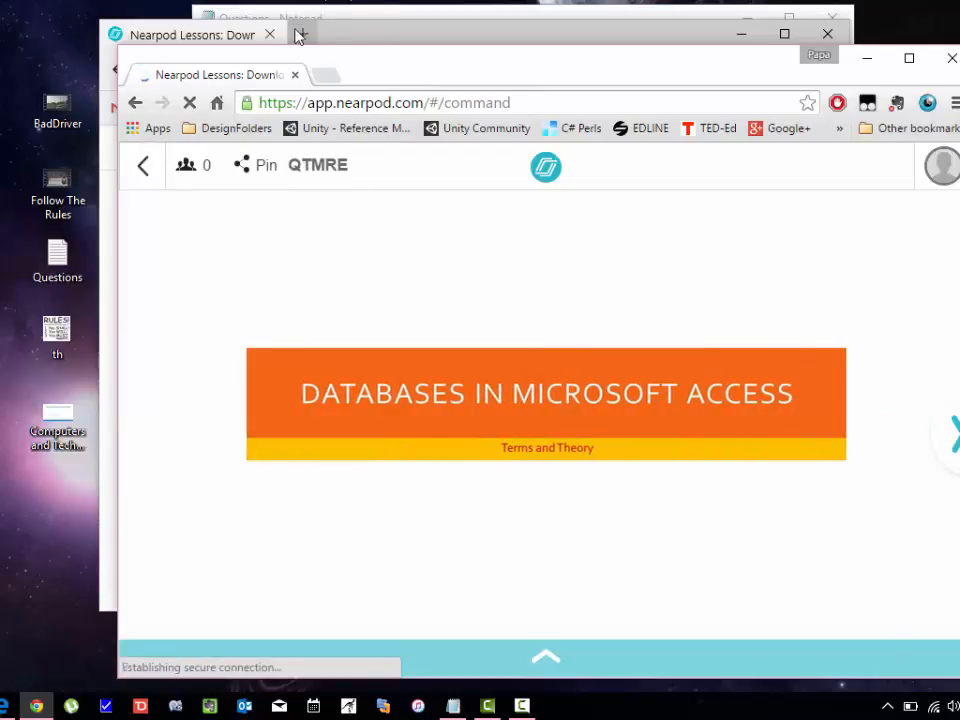
{"action": "left_click", "coordinate": [135, 103]}
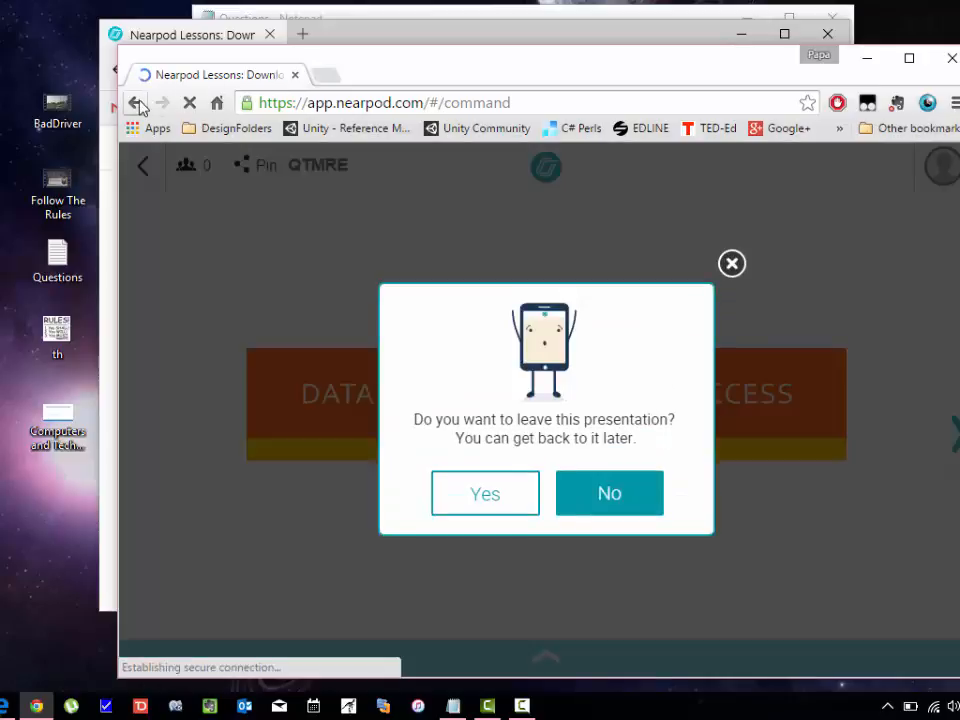
Confirm leaving the live session, then assign the Databases lesson as homework and note its share PIN.
{"action": "left_click", "coordinate": [486, 494]}
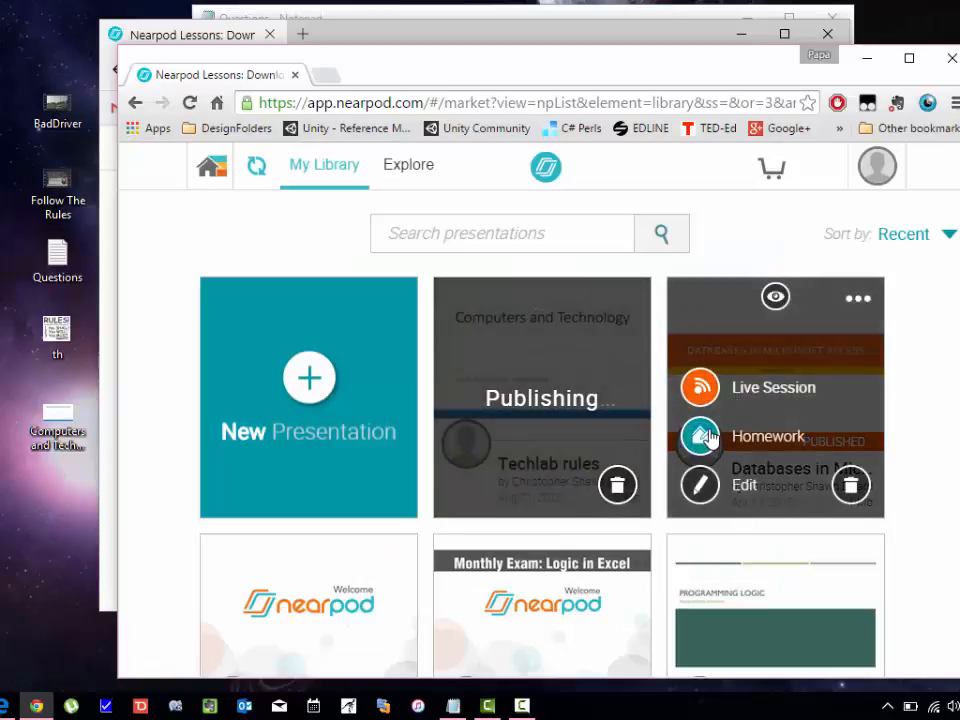
{"action": "left_click", "coordinate": [702, 437]}
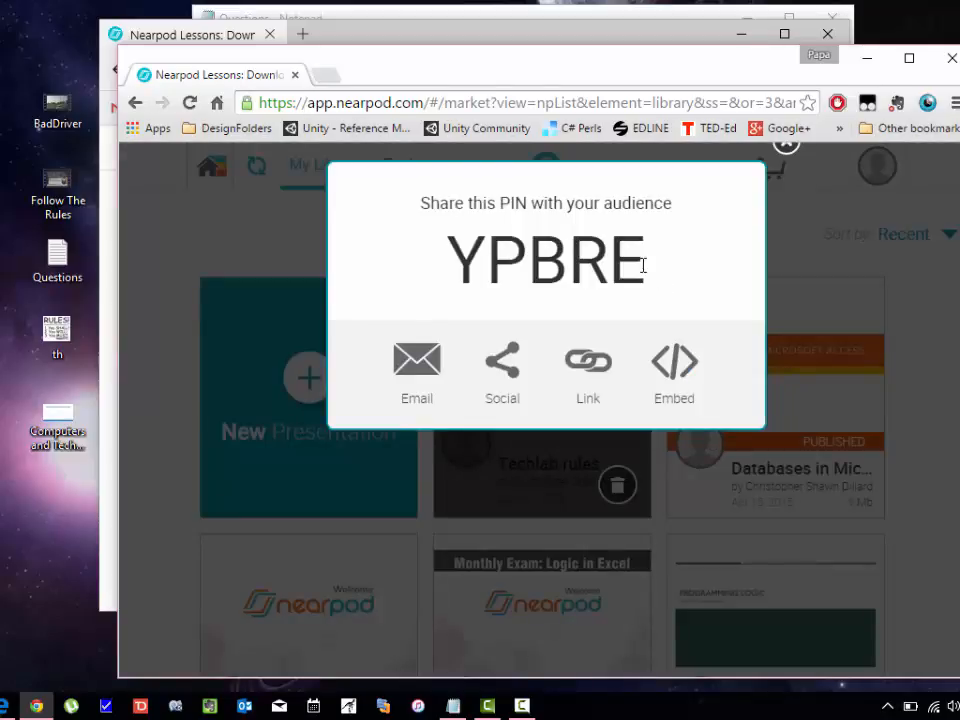
{"action": "left_click_drag", "start_coordinate": [643, 265], "coordinate": [457, 259]}
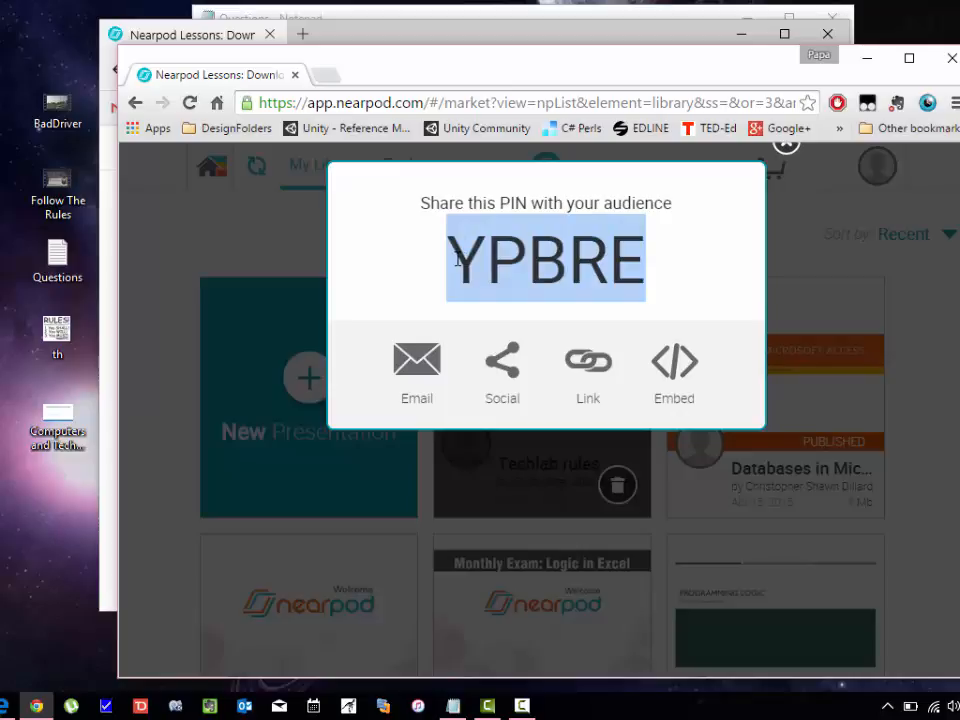
{"action": "left_click", "coordinate": [645, 257]}
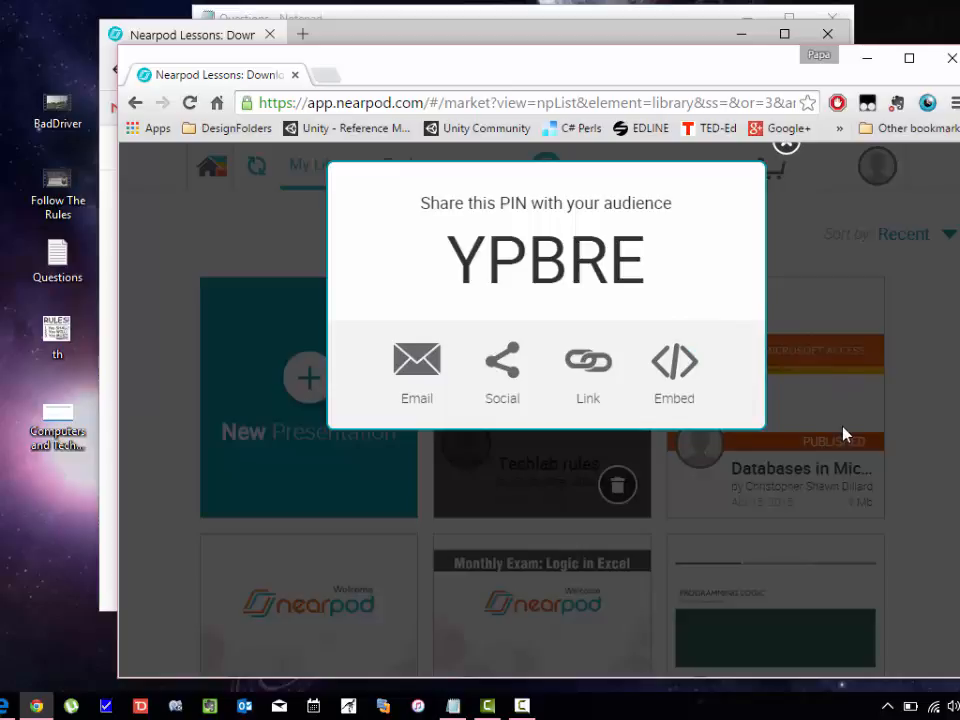
{"action": "left_click", "coordinate": [786, 156]}
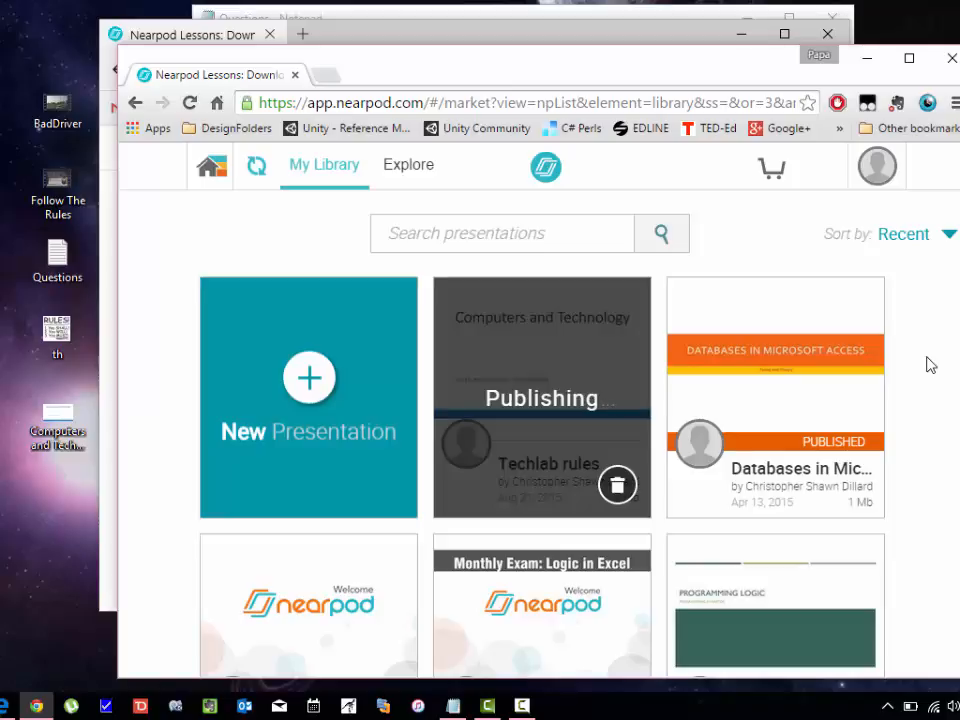
Switch windows to bring Nearpod's My Library in Edge to the front.
{"action": "key", "text": "alt+Tab"}
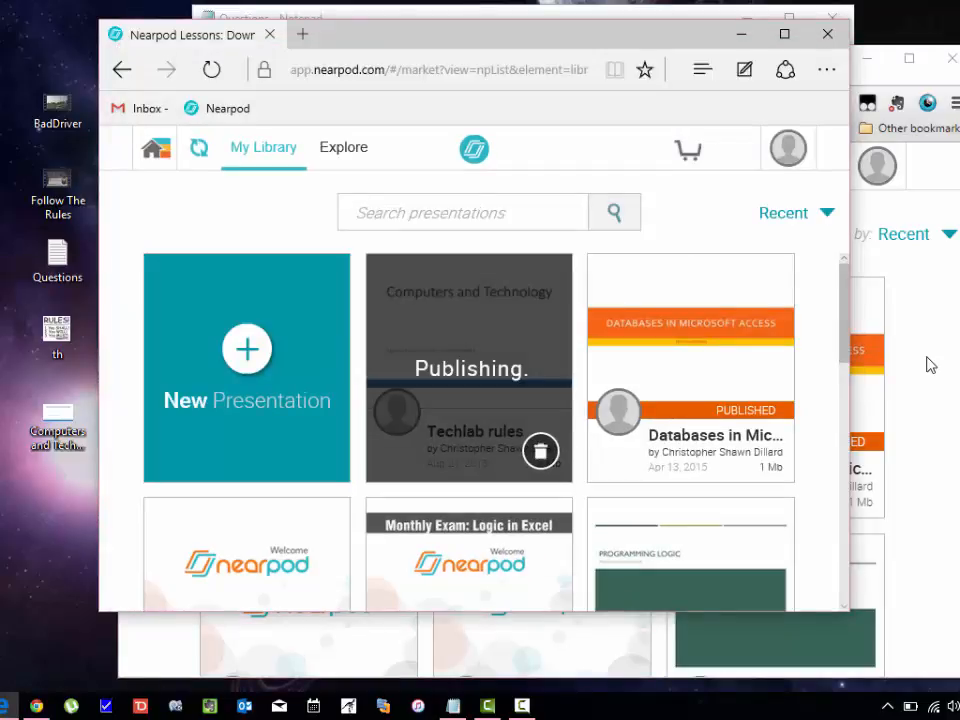
{"action": "key", "text": "alt+Tab"}
{"action": "key", "text": "Tab"}
{"action": "key", "text": "alt+Tab"}
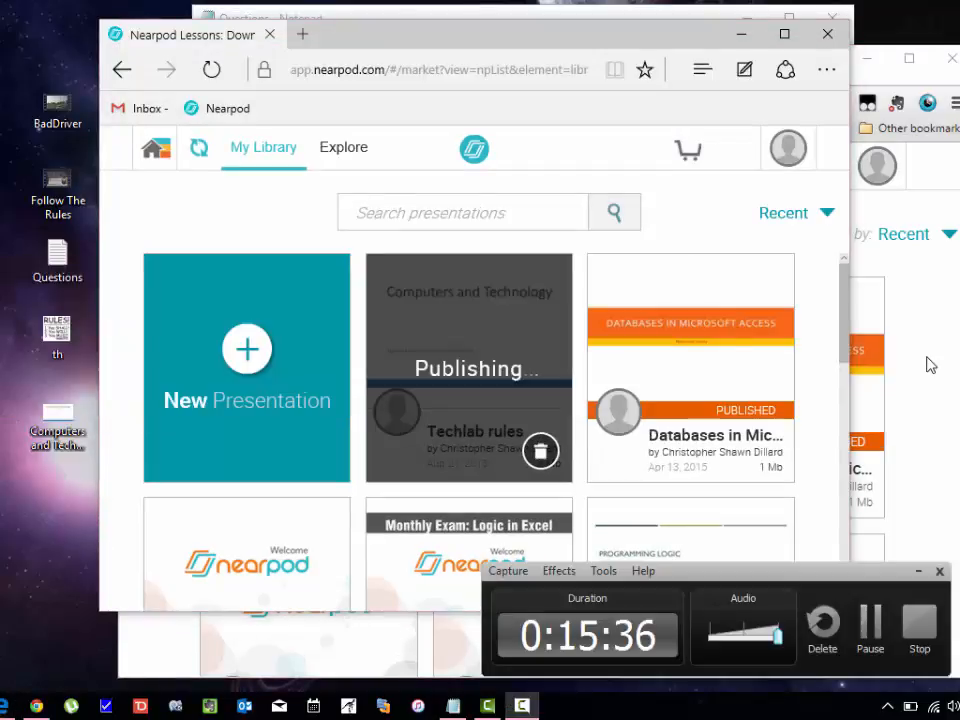